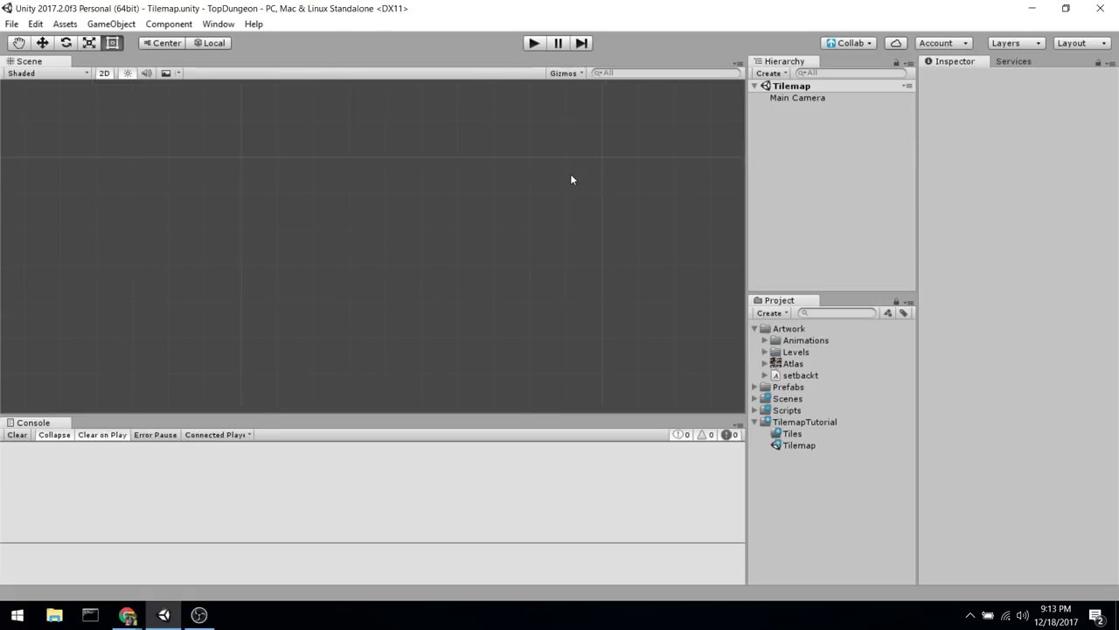
Keep the Scene view in 2D and add a Grid with a Tilemap via 2D Object > Tilemap
{"action": "left_click", "coordinate": [103, 73]}
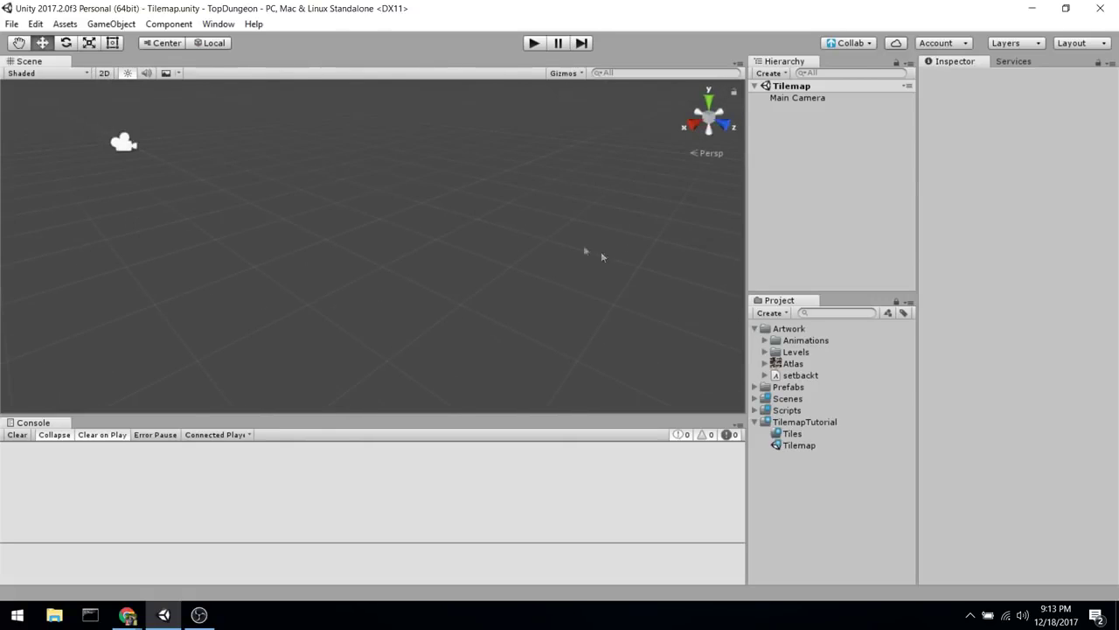
{"action": "left_click", "coordinate": [104, 74]}
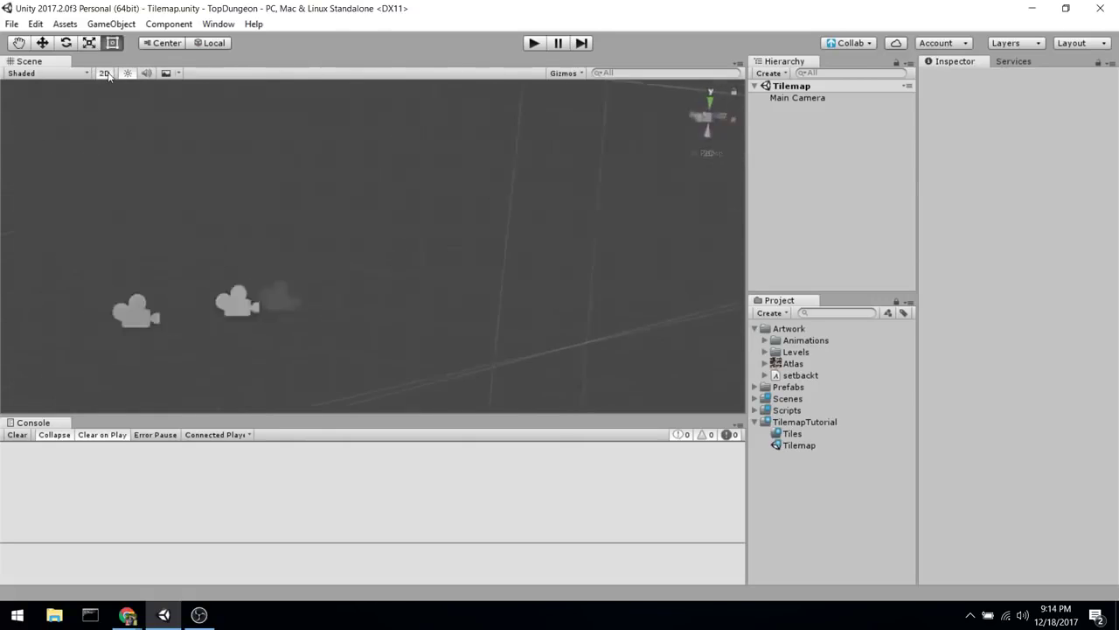
{"action": "right_click", "coordinate": [791, 160]}
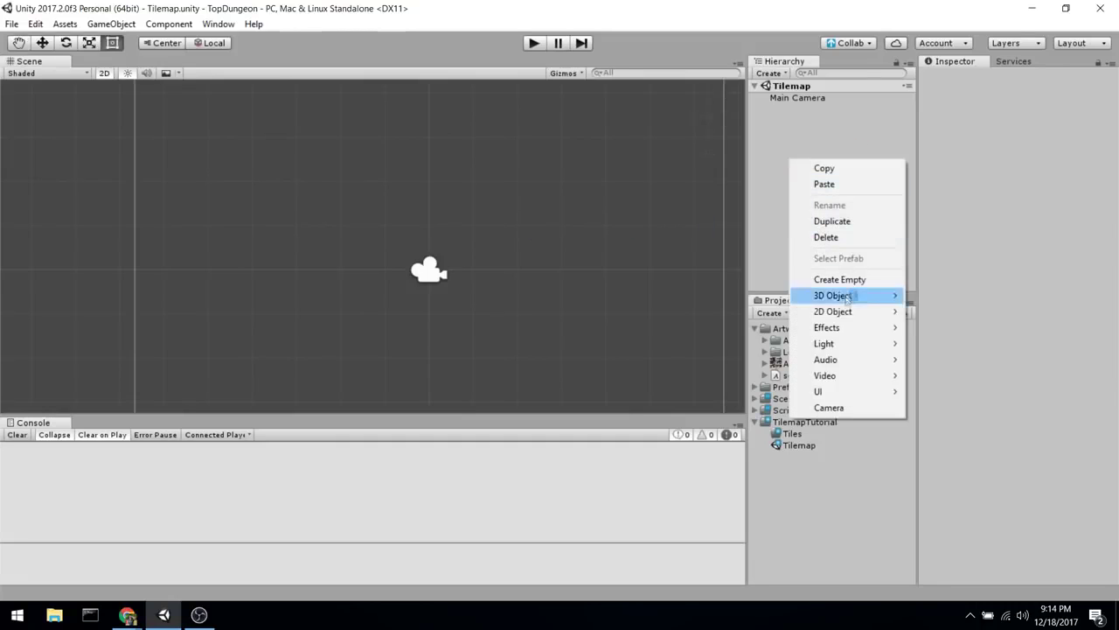
{"action": "mouse_move", "coordinate": [835, 318]}
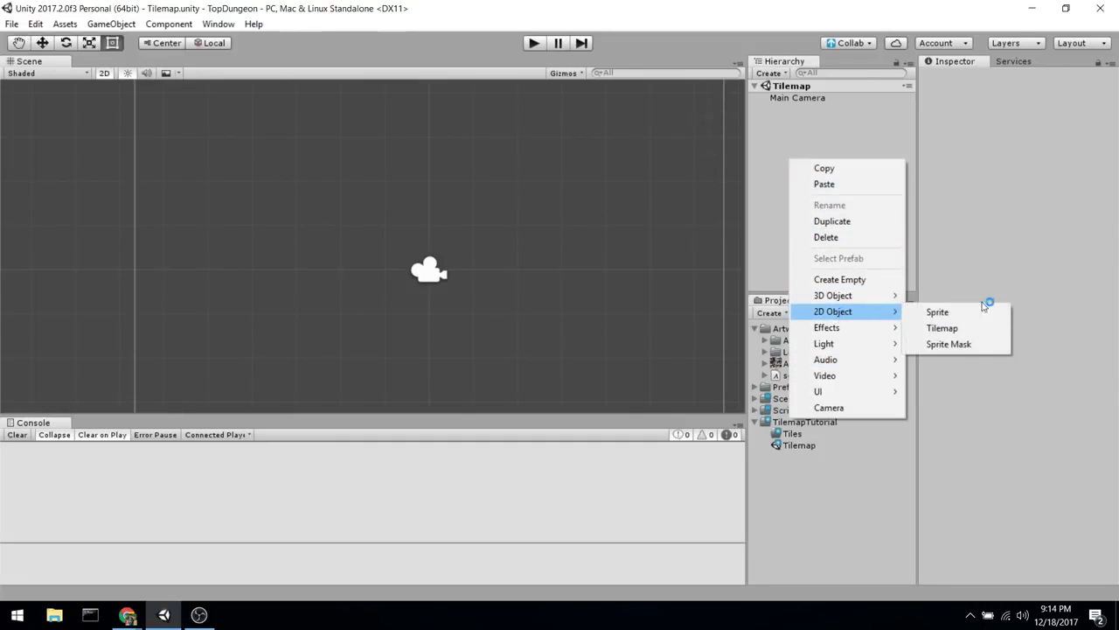
{"action": "left_click", "coordinate": [971, 332]}
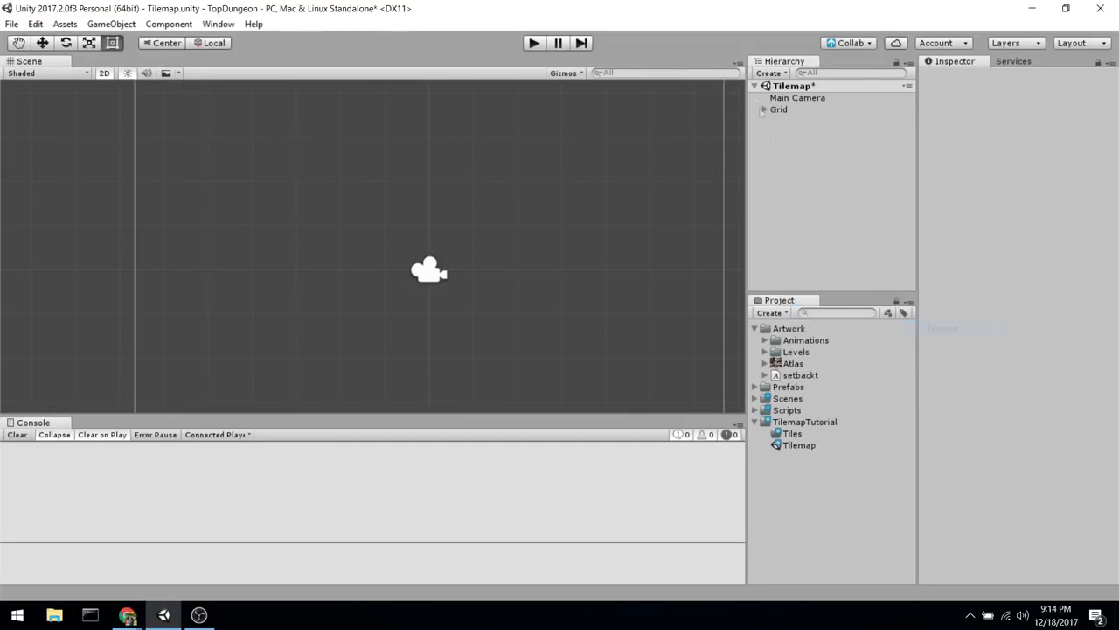
Expand the Grid and rename its Tilemap child to 'Floor'
{"action": "left_click", "coordinate": [765, 109]}
{"action": "left_click", "coordinate": [796, 111]}
{"action": "scroll", "coordinate": [517, 167], "scroll_direction": "down", "scroll_amount": 5}
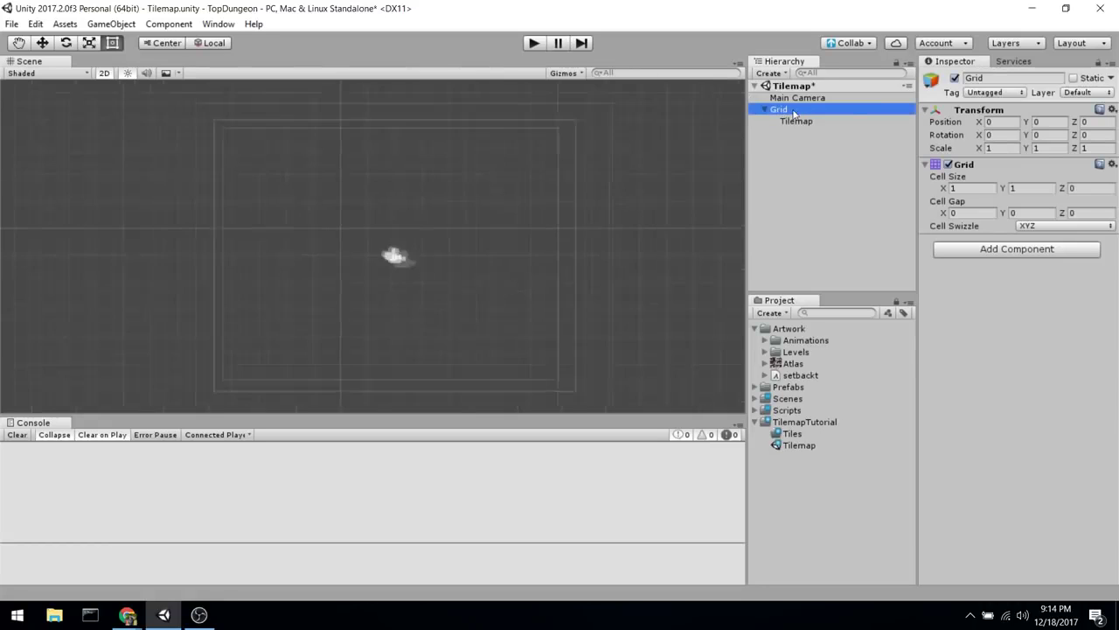
{"action": "double_click", "coordinate": [802, 111]}
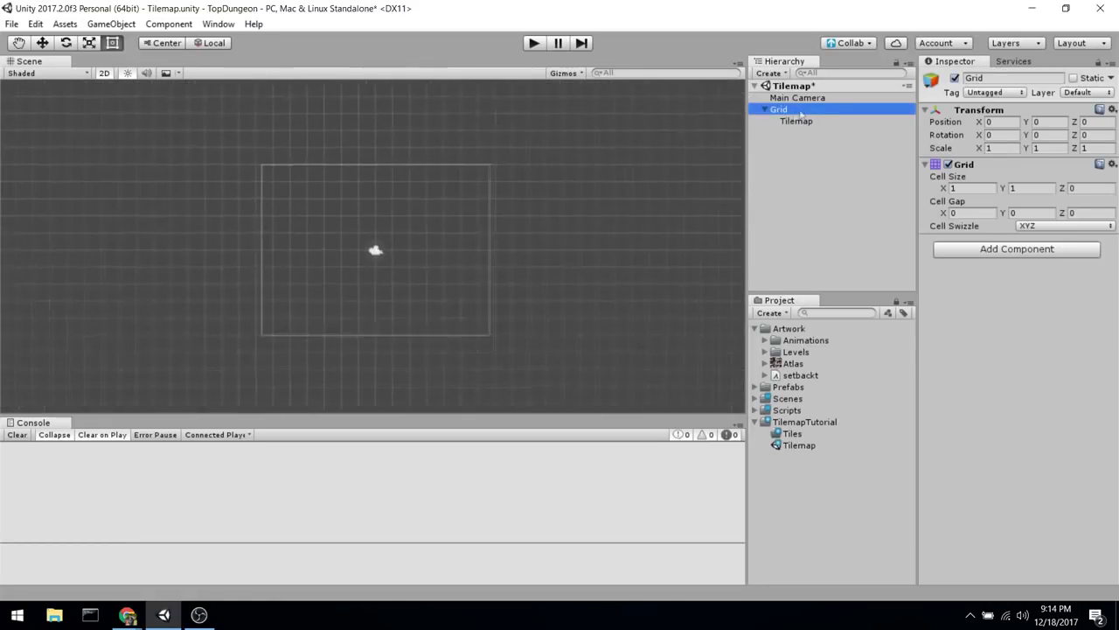
{"action": "double_click", "coordinate": [809, 123]}
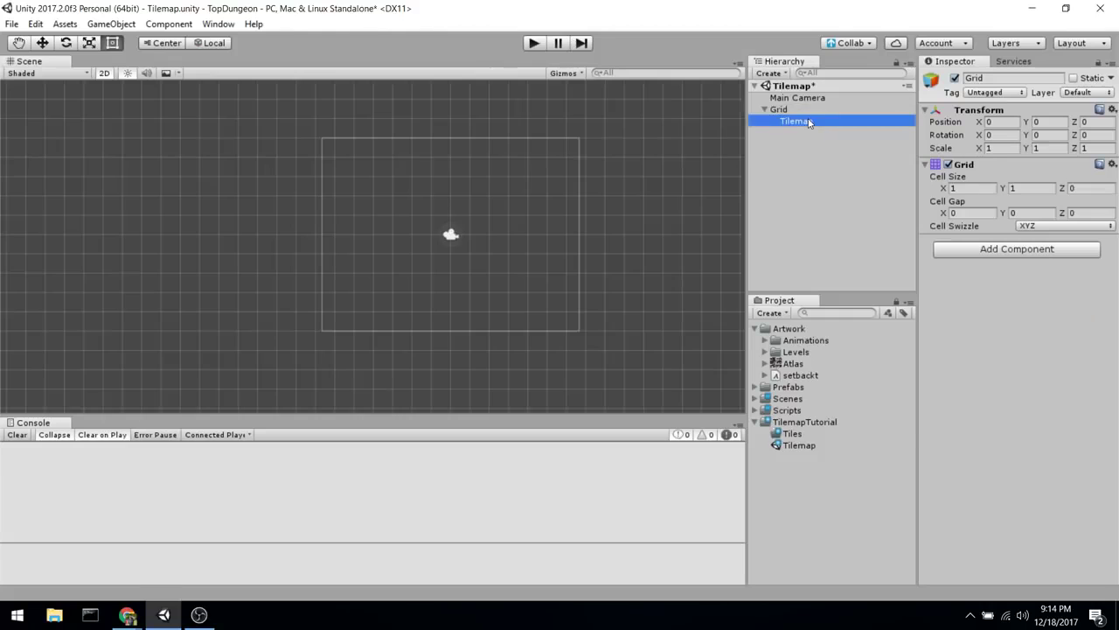
{"action": "left_click", "coordinate": [784, 111]}
{"action": "left_click", "coordinate": [809, 123]}
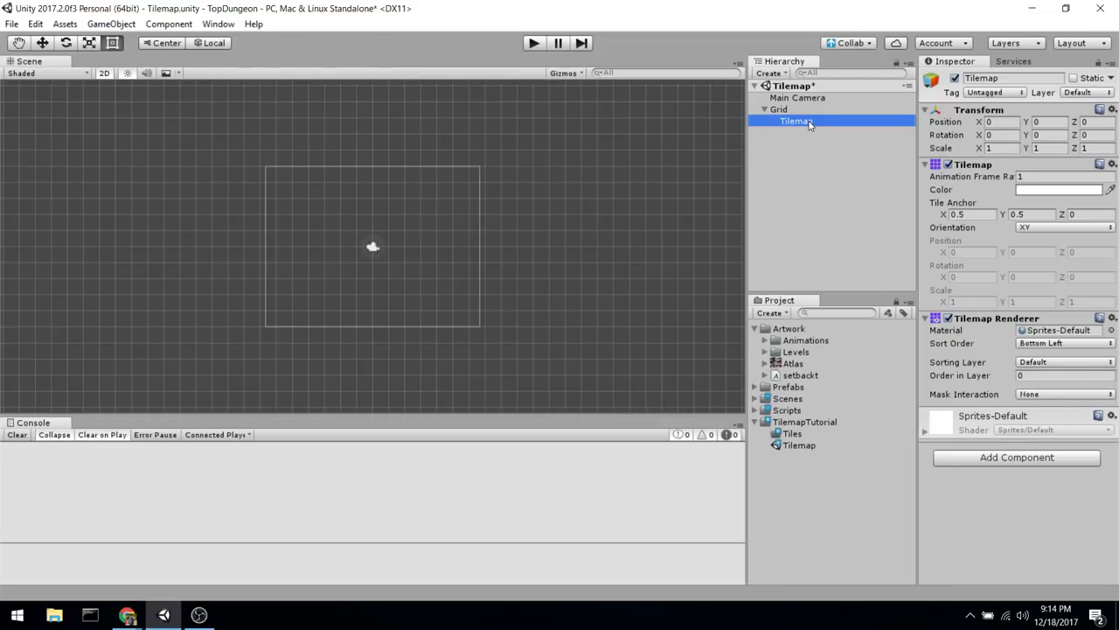
{"action": "left_click", "coordinate": [809, 123]}
{"action": "type", "text": "F"}
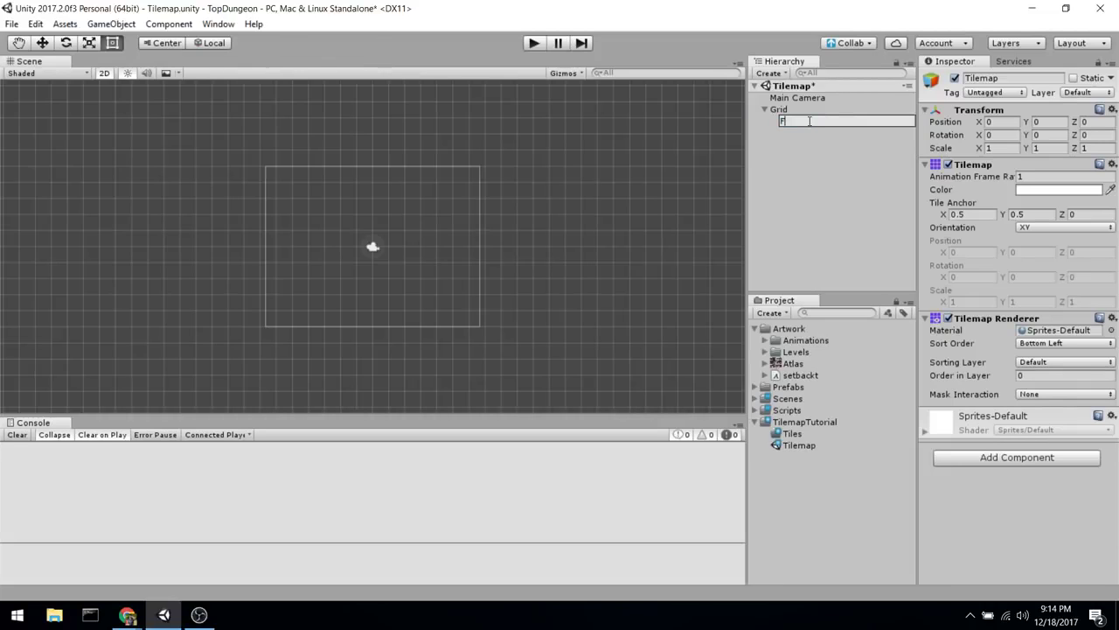
{"action": "type", "text": "loor"}
{"action": "key", "text": "Return"}
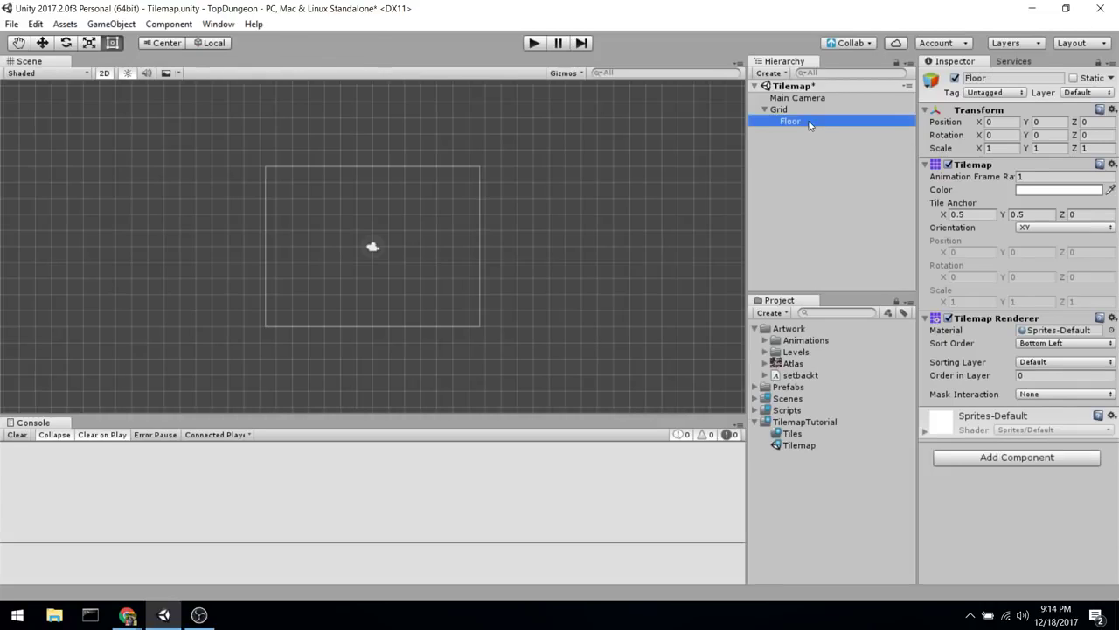
Add another Tilemap under Grid and name it 'Objects'
{"action": "right_click", "coordinate": [793, 111]}
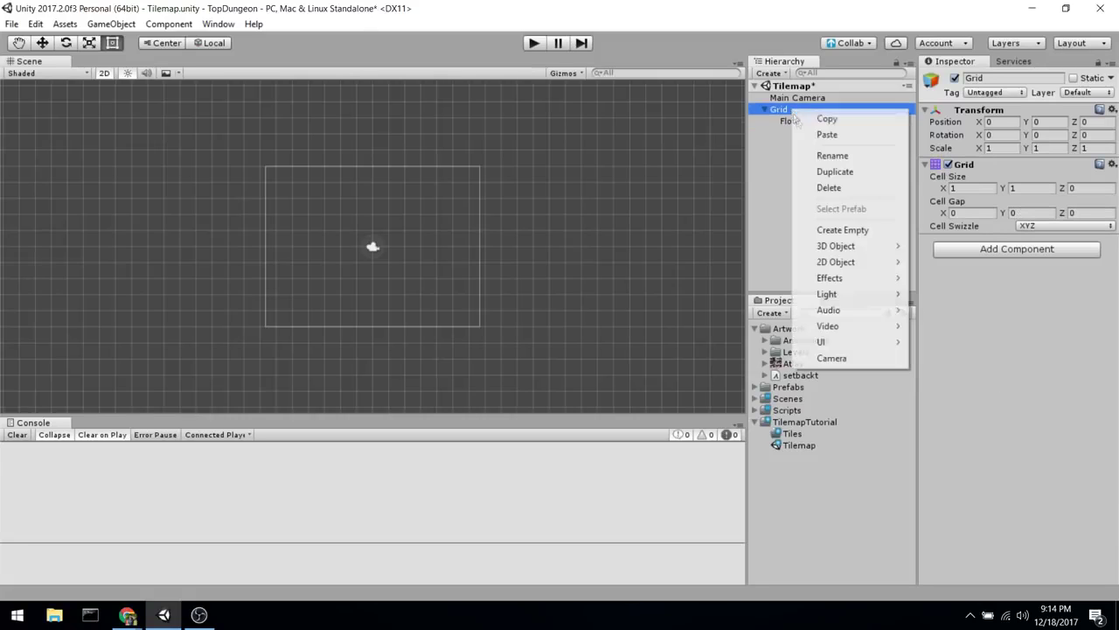
{"action": "mouse_move", "coordinate": [866, 262]}
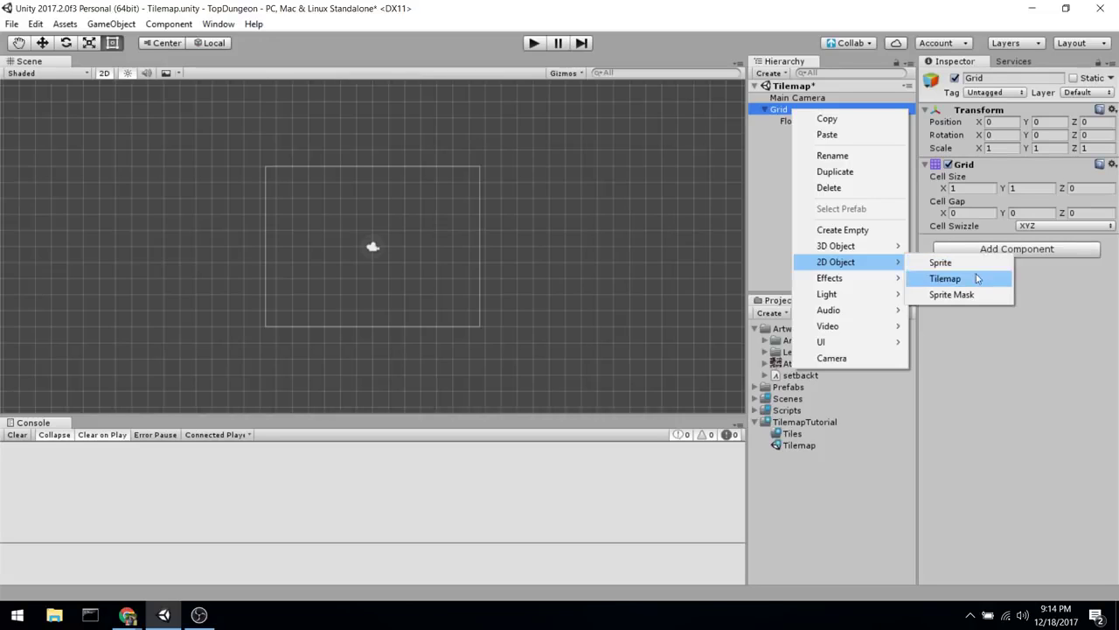
{"action": "left_click", "coordinate": [963, 279]}
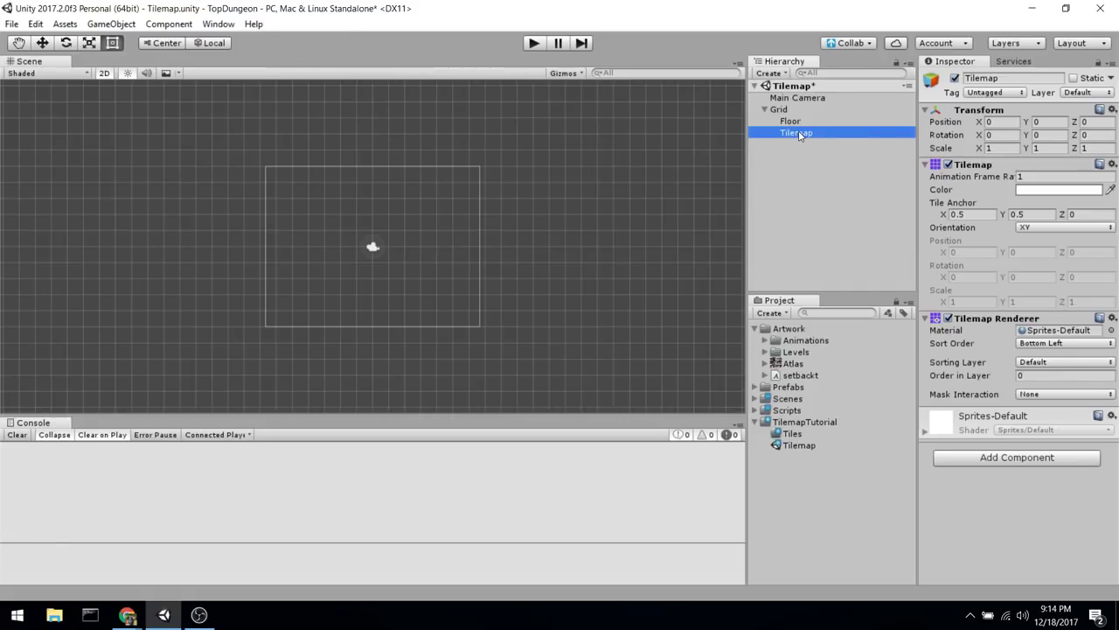
{"action": "left_click", "coordinate": [796, 133]}
{"action": "type", "text": "Objects"}
{"action": "key", "text": "Return"}
Recentre the Scene view on the camera bounds and give the Console more room
{"action": "left_click", "coordinate": [797, 121]}
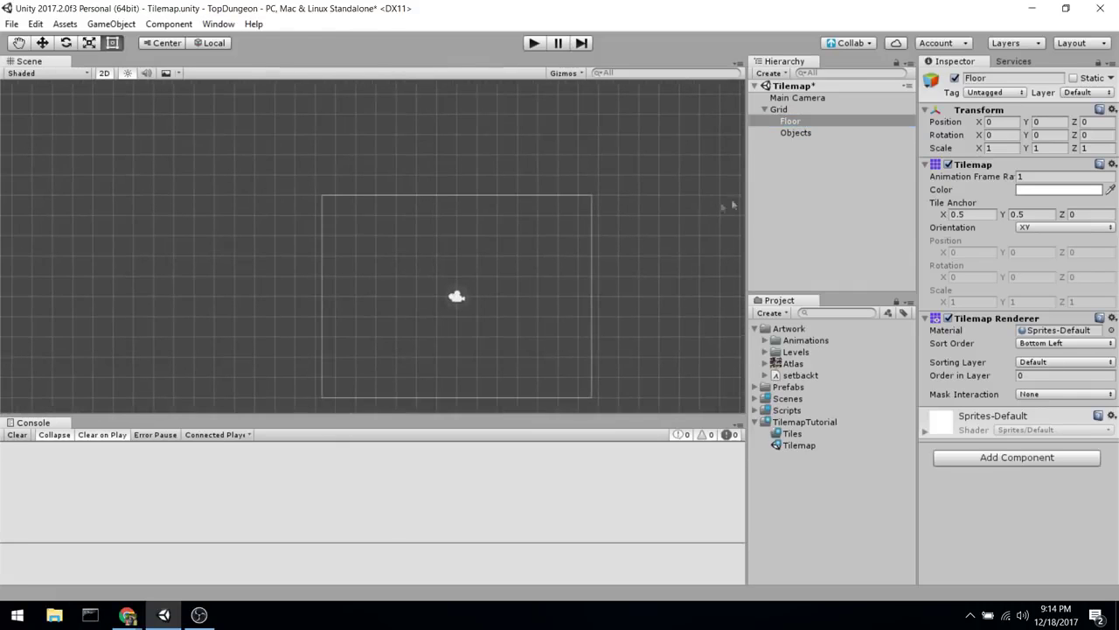
{"action": "left_click", "coordinate": [795, 132]}
{"action": "scroll", "coordinate": [648, 255], "scroll_direction": "up", "scroll_amount": 2}
{"action": "scroll", "coordinate": [569, 320], "scroll_direction": "up", "scroll_amount": 1}
{"action": "middle_click_drag", "start_coordinate": [569, 320], "coordinate": [712, 320]}
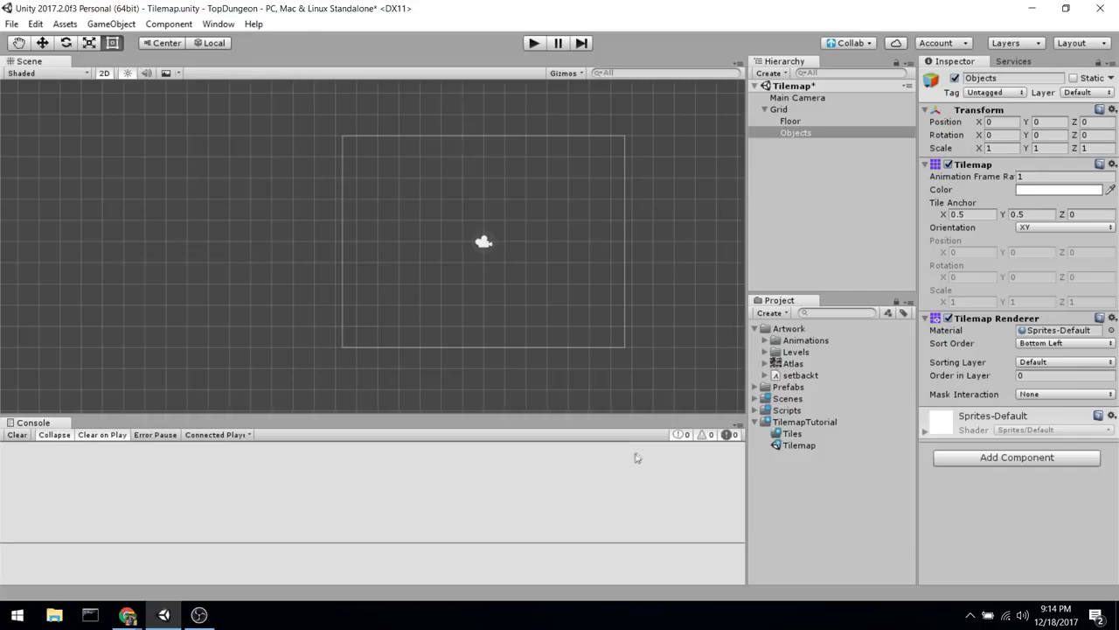
{"action": "left_click_drag", "start_coordinate": [630, 414], "coordinate": [637, 333]}
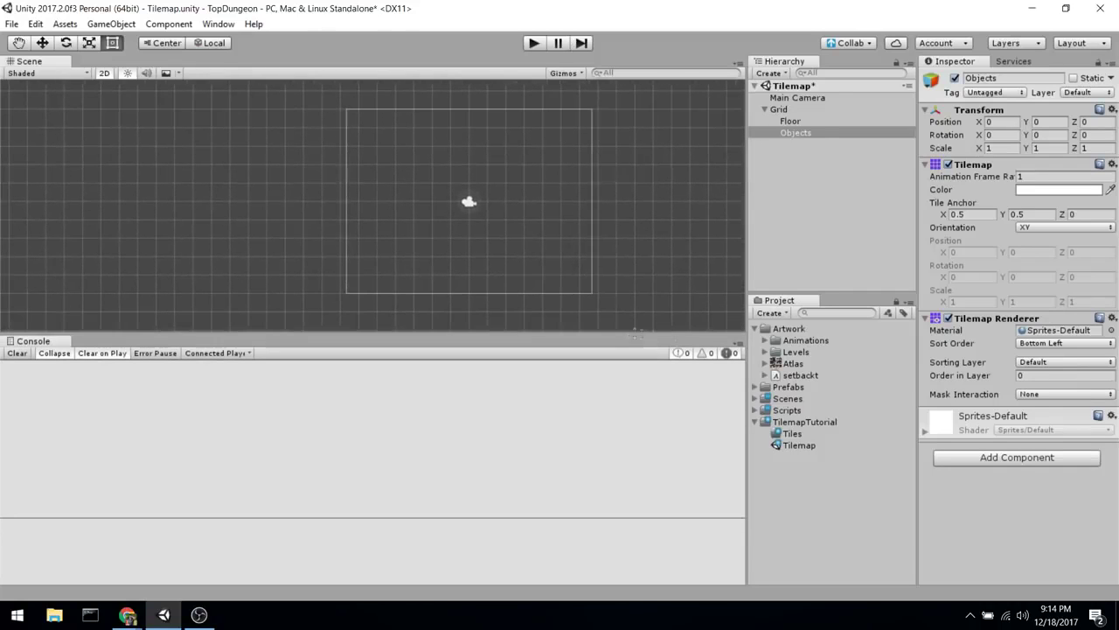
Open the Atlas sprite sheet in an enlarged Sprite Editor and mark a region over the splatter tile
{"action": "left_click", "coordinate": [792, 364]}
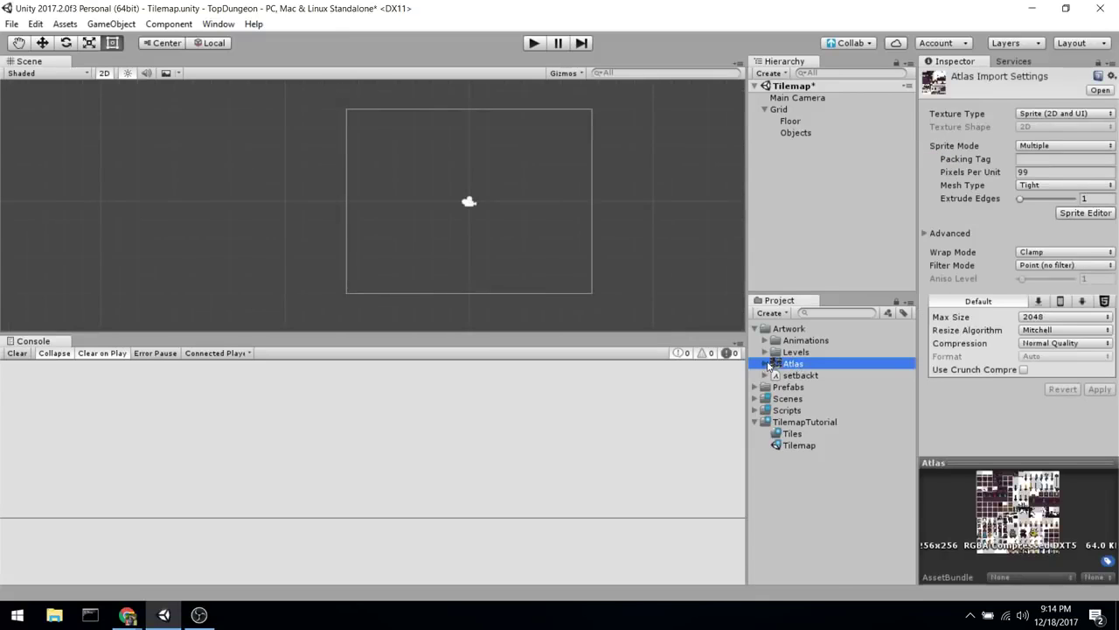
{"action": "left_click", "coordinate": [765, 363]}
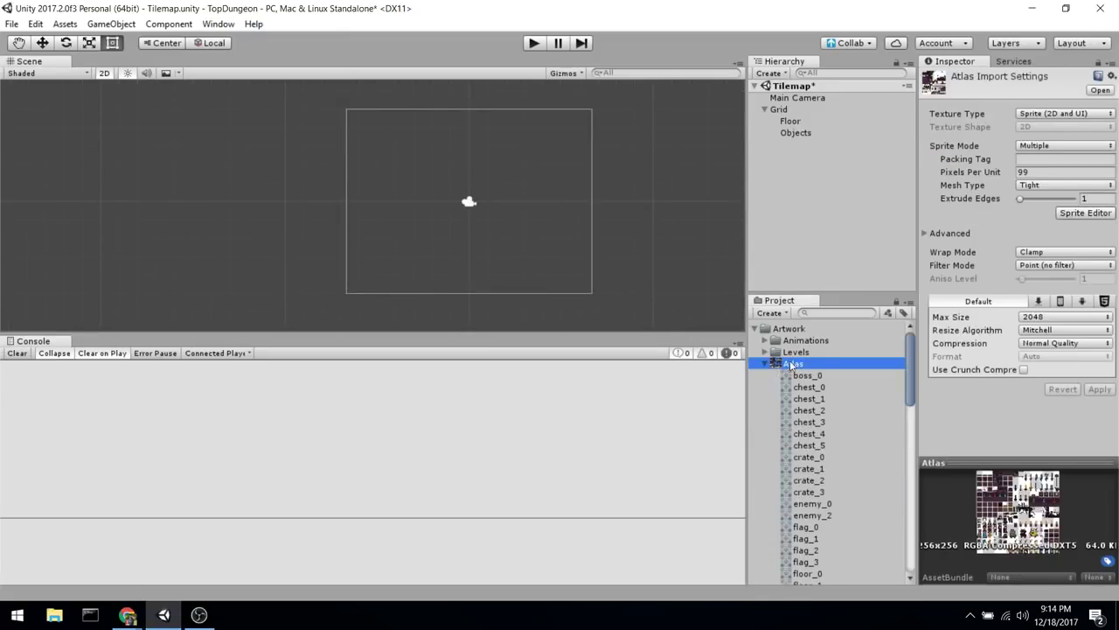
{"action": "left_click", "coordinate": [1085, 213]}
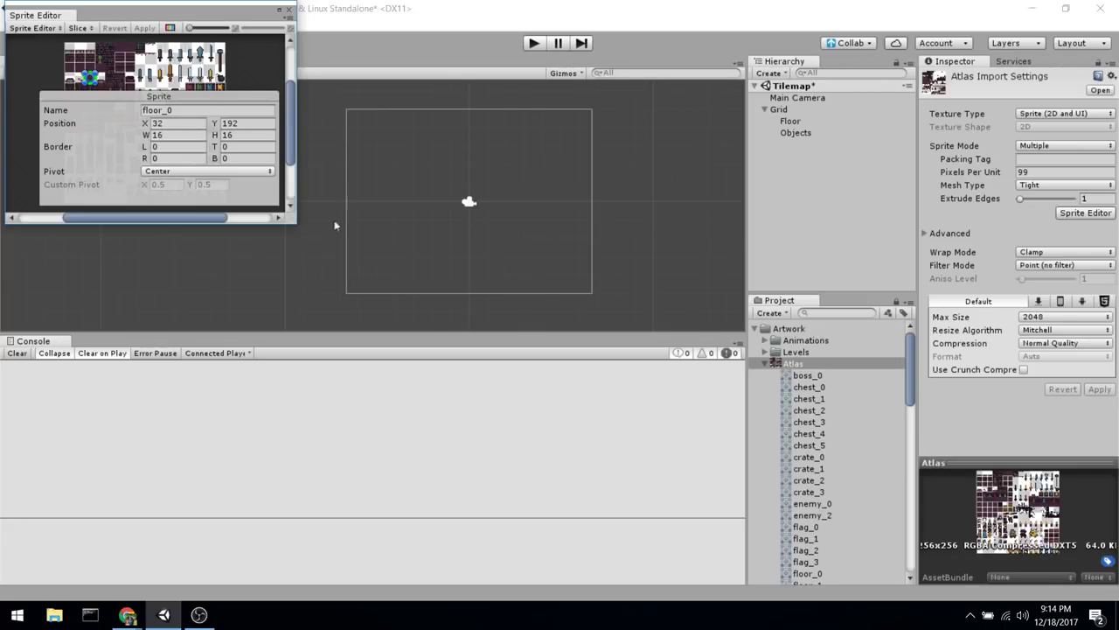
{"action": "left_click_drag", "start_coordinate": [297, 226], "coordinate": [725, 479]}
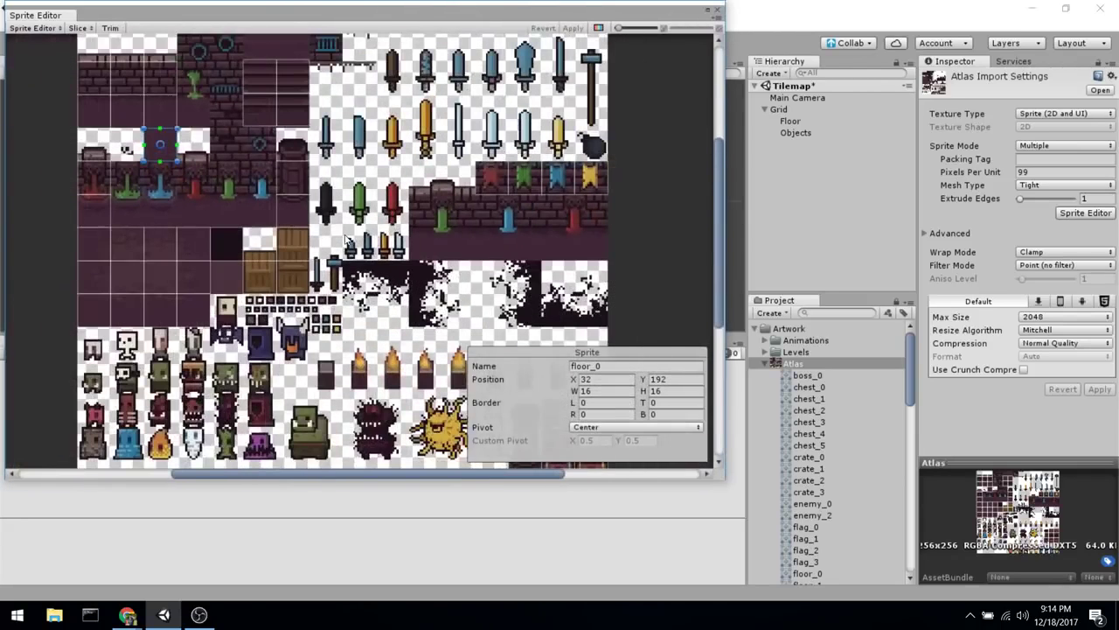
{"action": "left_click_drag", "start_coordinate": [412, 297], "coordinate": [362, 259]}
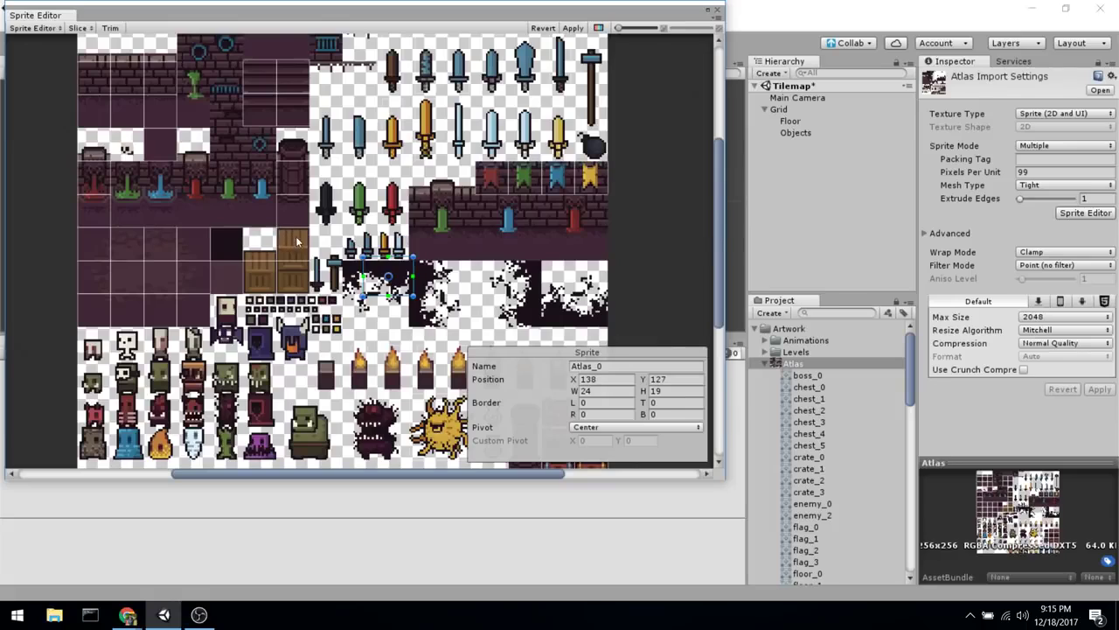
Inspect the floor_4, floor_7, wall_8 and chest_5 slices in the Sprite Editor
{"action": "left_click", "coordinate": [129, 245]}
{"action": "left_click", "coordinate": [162, 244]}
{"action": "left_click", "coordinate": [173, 107]}
{"action": "left_click", "coordinate": [163, 83]}
{"action": "scroll", "coordinate": [349, 200], "scroll_direction": "down", "scroll_amount": 2}
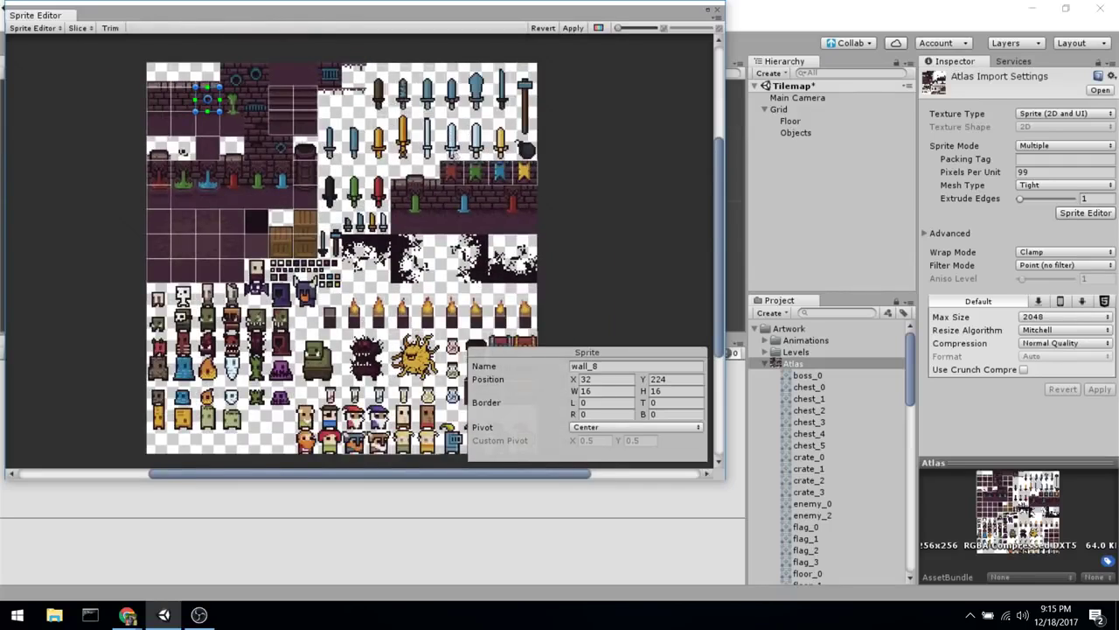
{"action": "middle_click_drag", "start_coordinate": [604, 278], "coordinate": [538, 166]}
{"action": "scroll", "coordinate": [308, 101], "scroll_direction": "up", "scroll_amount": 2}
{"action": "left_click", "coordinate": [466, 249]}
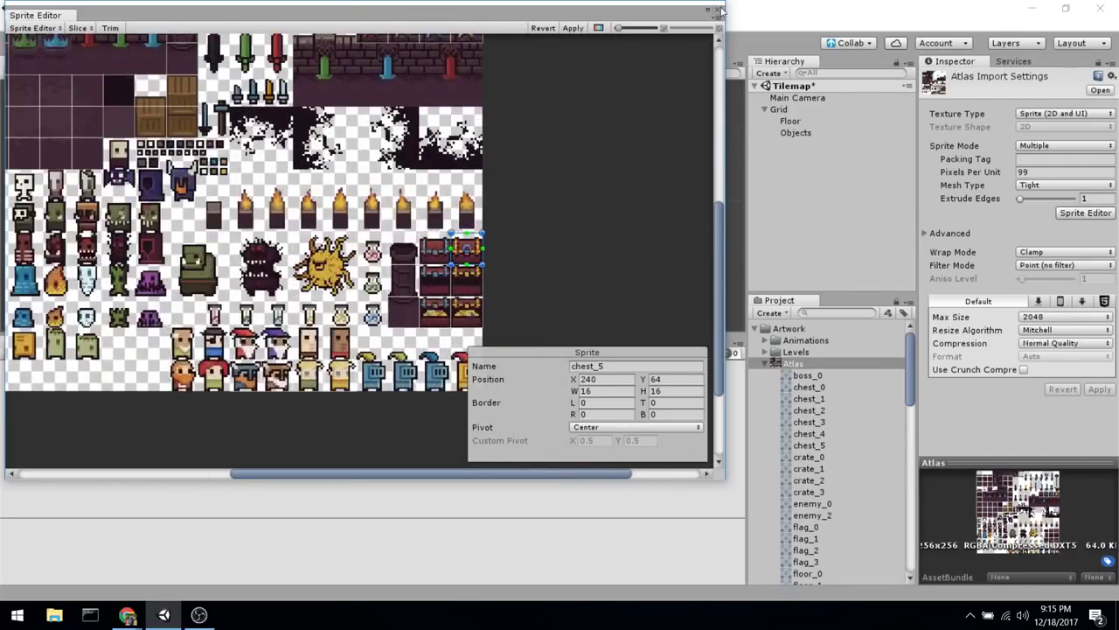
{"action": "middle_click_drag", "start_coordinate": [579, 213], "coordinate": [666, 243]}
Close the Sprite Editor and apply the pending Atlas import settings
{"action": "left_click", "coordinate": [716, 10]}
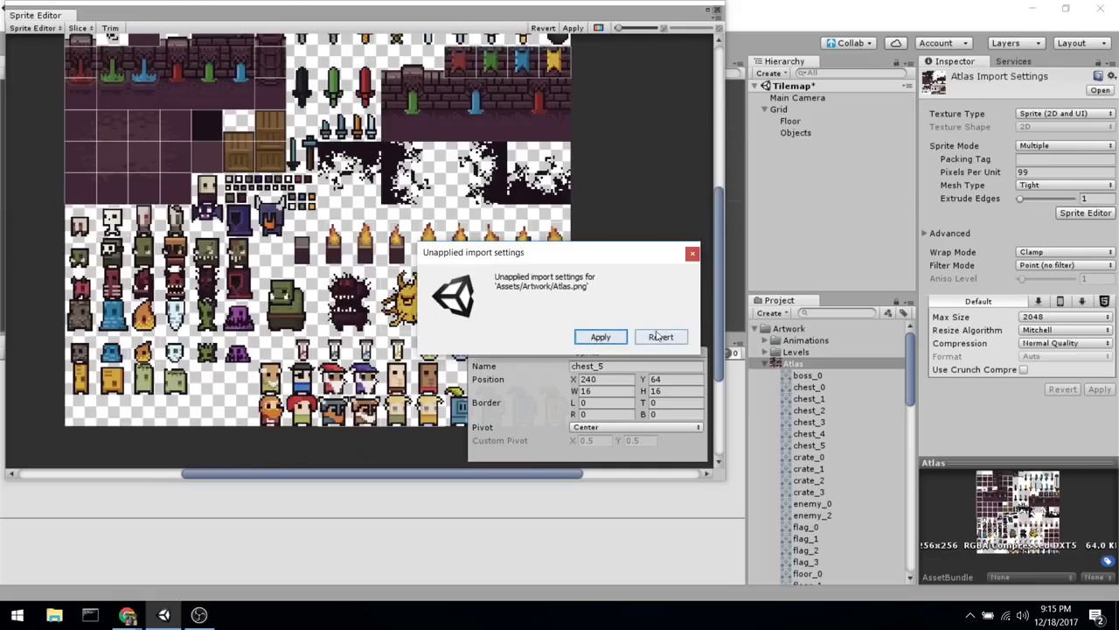
{"action": "left_click", "coordinate": [603, 338]}
{"action": "left_click", "coordinate": [765, 363]}
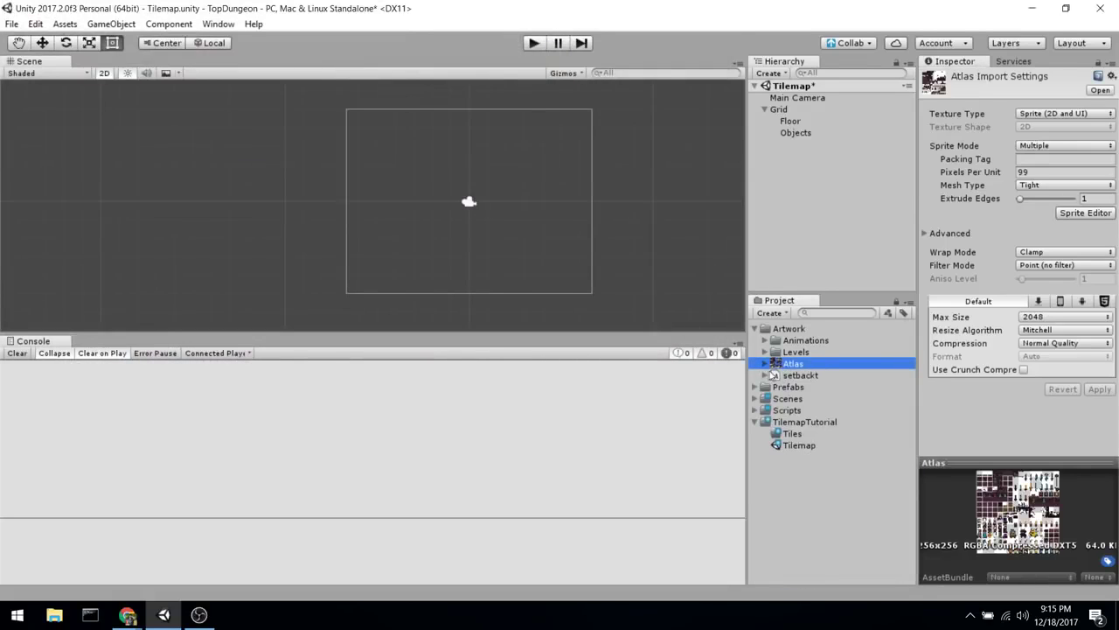
{"action": "left_click", "coordinate": [765, 363]}
Preview the chest_3, floor_1 and chest_2 sprites from the Atlas list
{"action": "left_click", "coordinate": [842, 421]}
{"action": "scroll", "coordinate": [843, 418], "scroll_direction": "down", "scroll_amount": 4}
{"action": "left_click", "coordinate": [841, 411]}
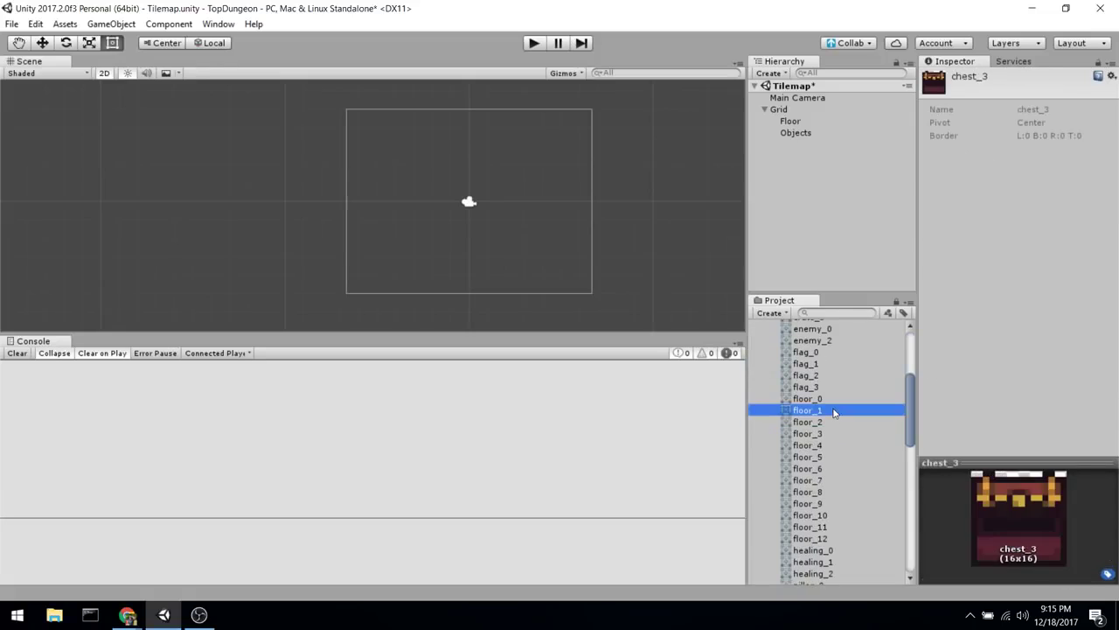
{"action": "scroll", "coordinate": [822, 402], "scroll_direction": "up", "scroll_amount": 4}
{"action": "left_click", "coordinate": [796, 363]}
{"action": "left_click", "coordinate": [809, 410]}
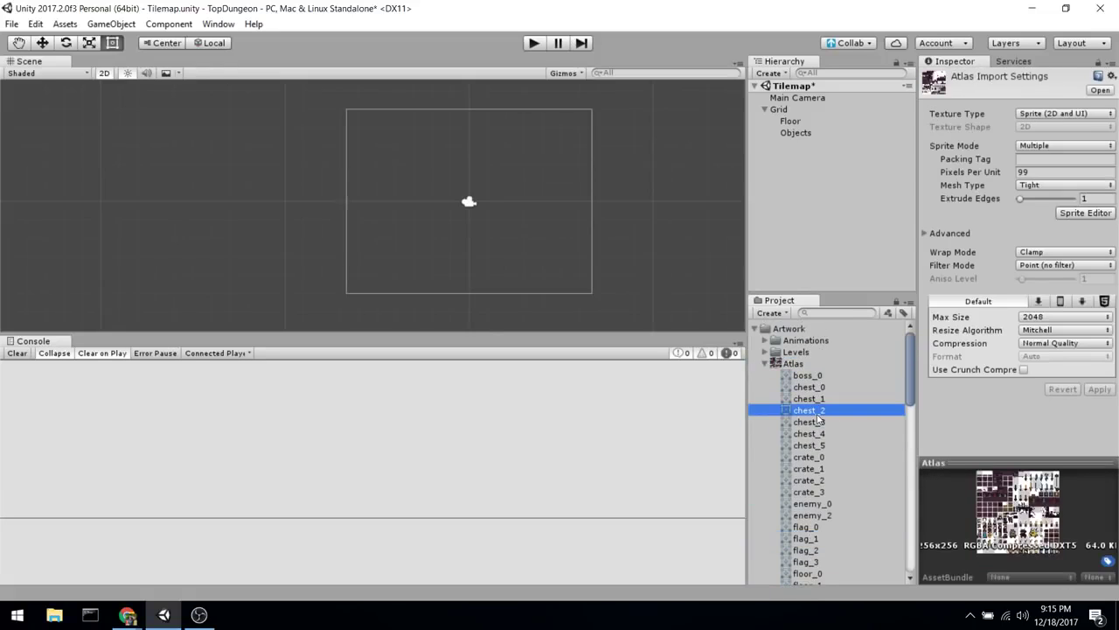
{"action": "scroll", "coordinate": [552, 267], "scroll_direction": "down", "scroll_amount": 1}
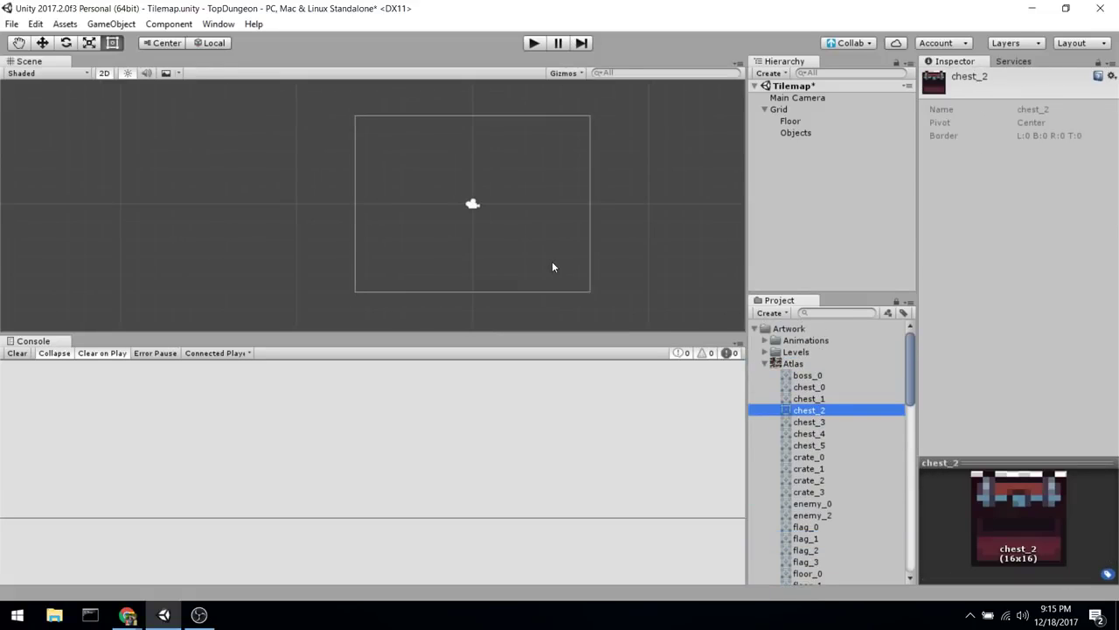
{"action": "scroll", "coordinate": [581, 246], "scroll_direction": "up", "scroll_amount": 1}
Drag the Scene/Console border down for a taller Scene view and clear the selection
{"action": "left_click_drag", "start_coordinate": [519, 329], "coordinate": [529, 430]}
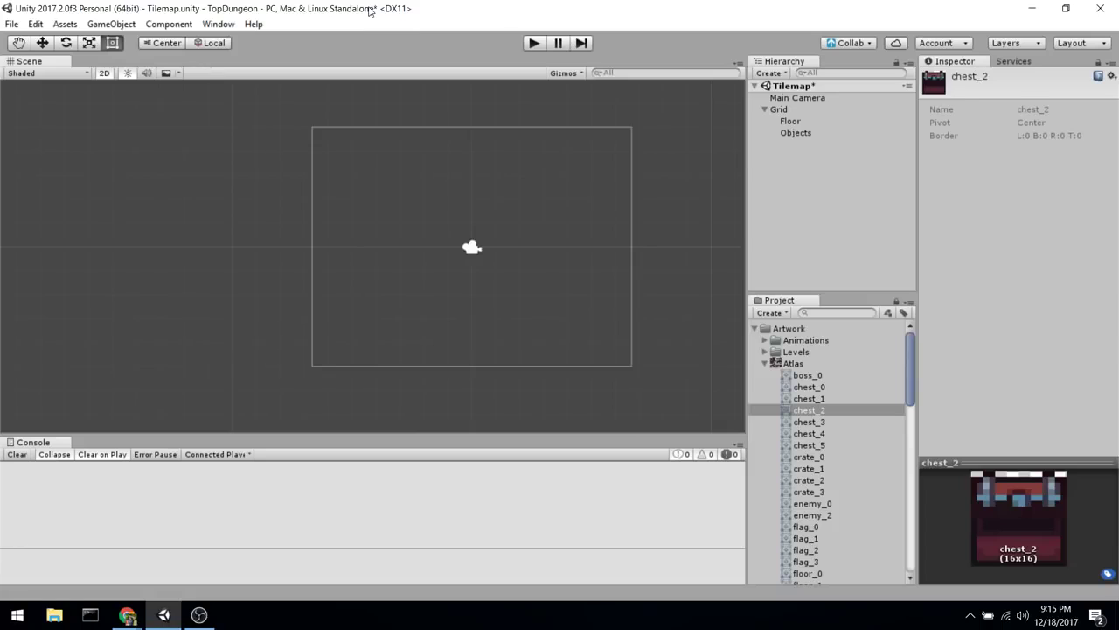
{"action": "left_click_drag", "start_coordinate": [256, 102], "coordinate": [661, 392]}
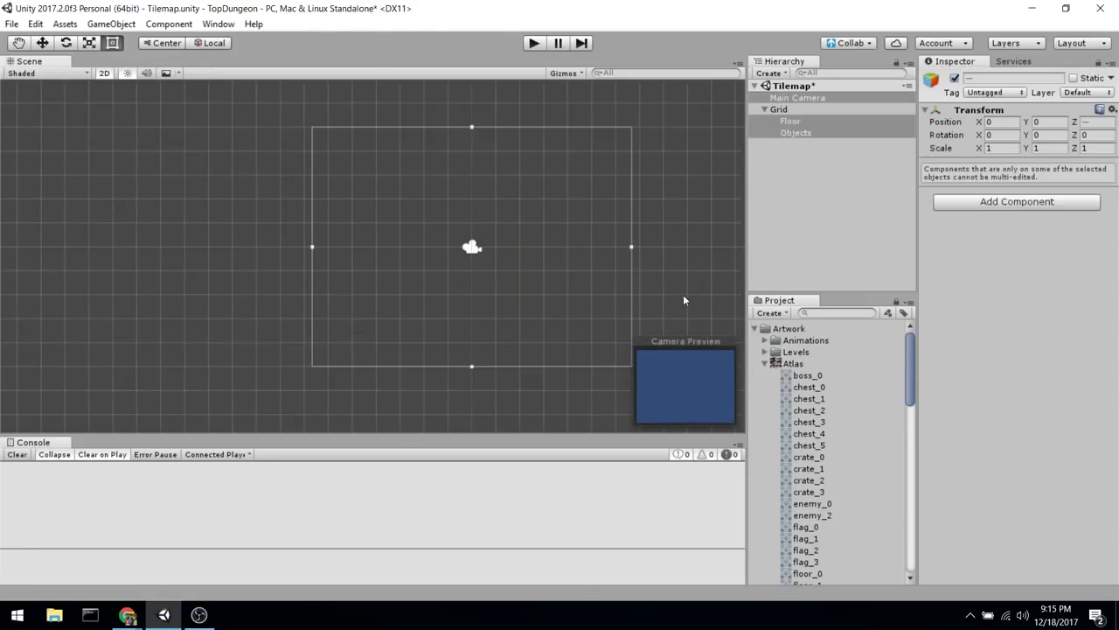
{"action": "left_click", "coordinate": [681, 289]}
{"action": "scroll", "coordinate": [679, 283], "scroll_direction": "up", "scroll_amount": 1}
{"action": "scroll", "coordinate": [681, 283], "scroll_direction": "down", "scroll_amount": 1}
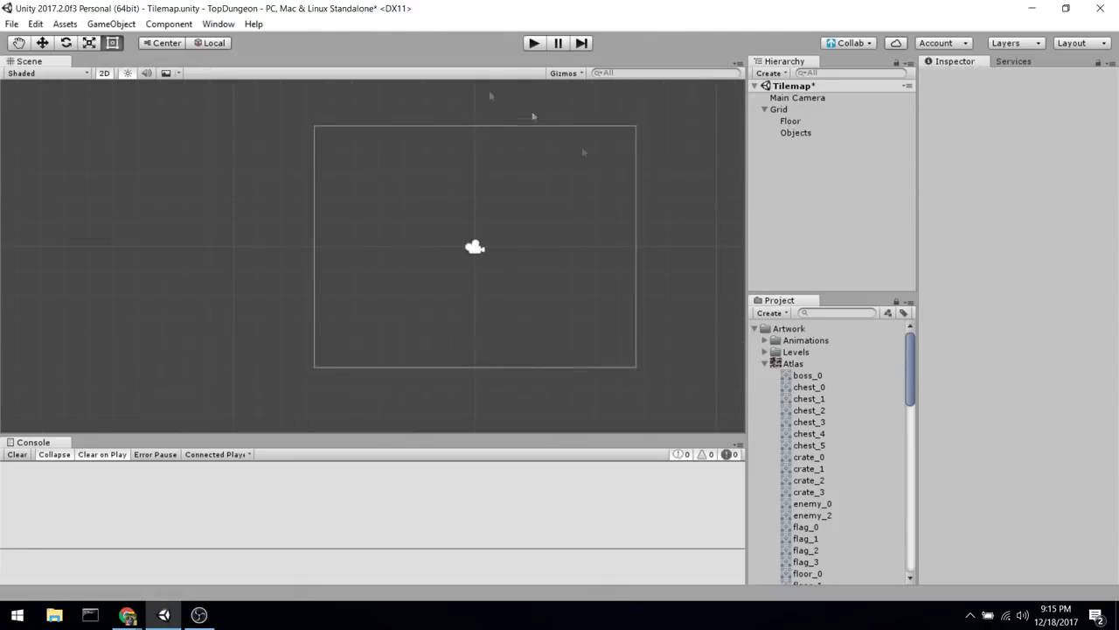
Open Window > Tile Palette, dock it left of the Scene view and widen it
{"action": "left_click", "coordinate": [218, 24]}
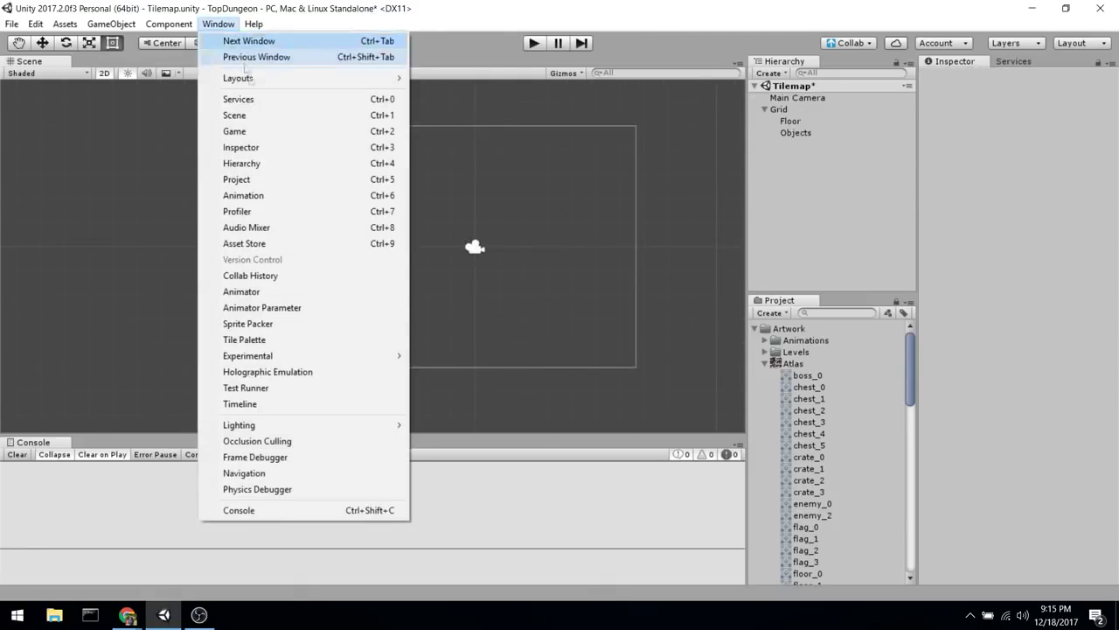
{"action": "left_click", "coordinate": [273, 340]}
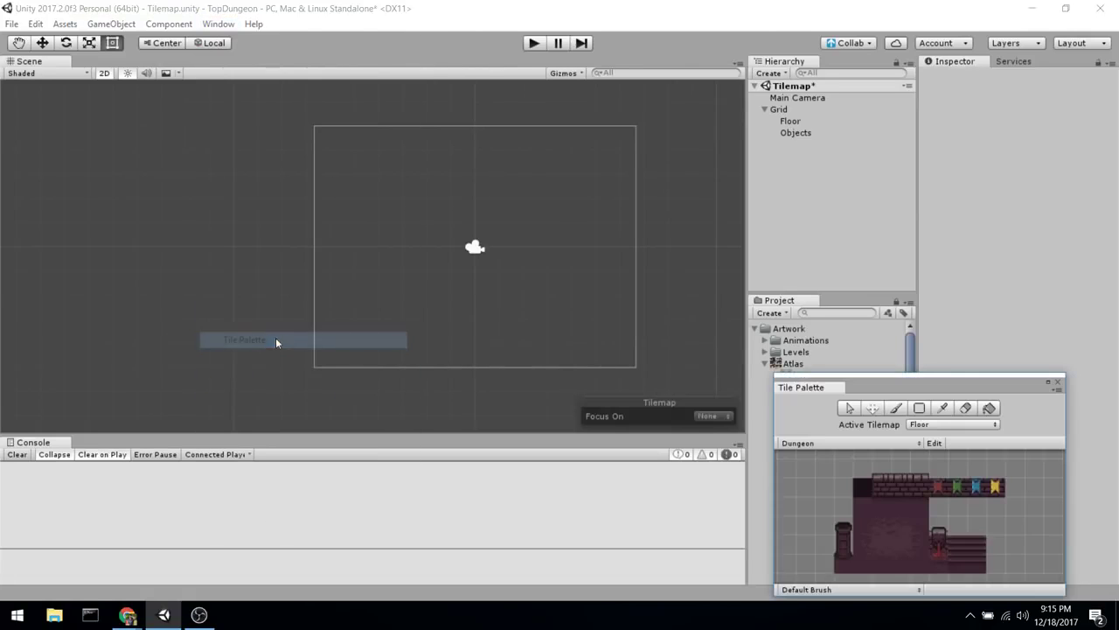
{"action": "left_click_drag", "start_coordinate": [817, 386], "coordinate": [70, 224]}
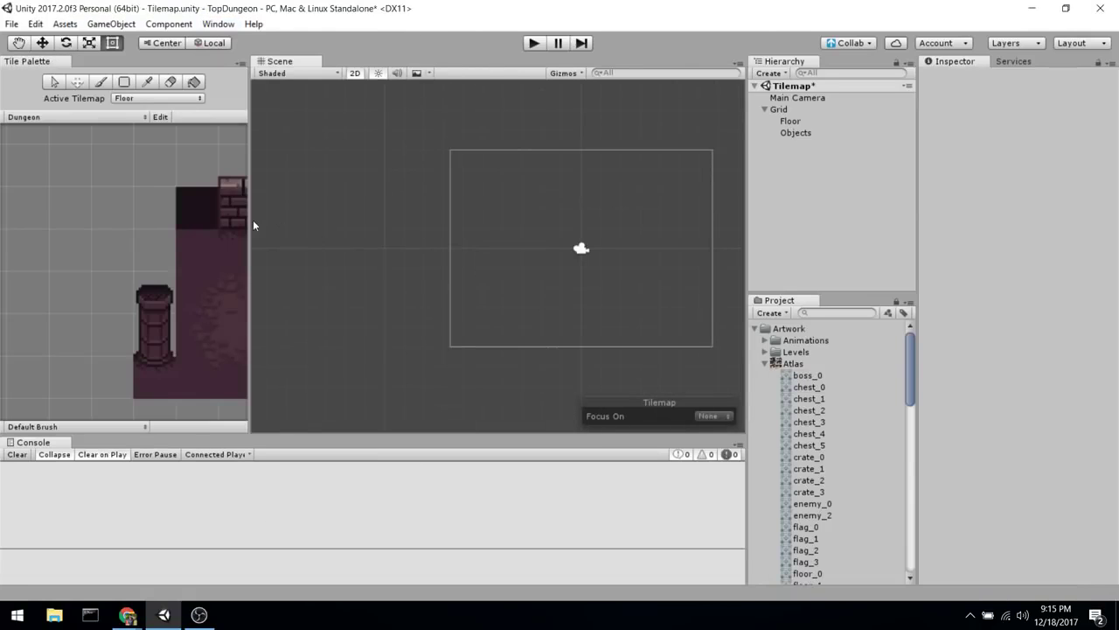
{"action": "left_click_drag", "start_coordinate": [251, 221], "coordinate": [377, 251]}
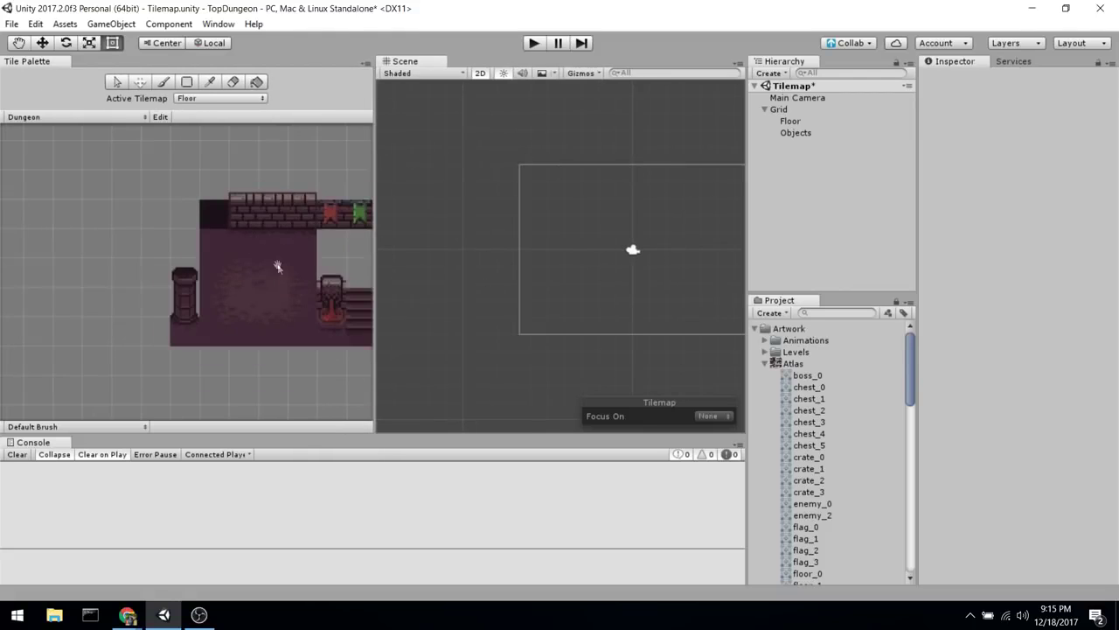
{"action": "scroll", "coordinate": [280, 263], "scroll_direction": "down", "scroll_amount": 4}
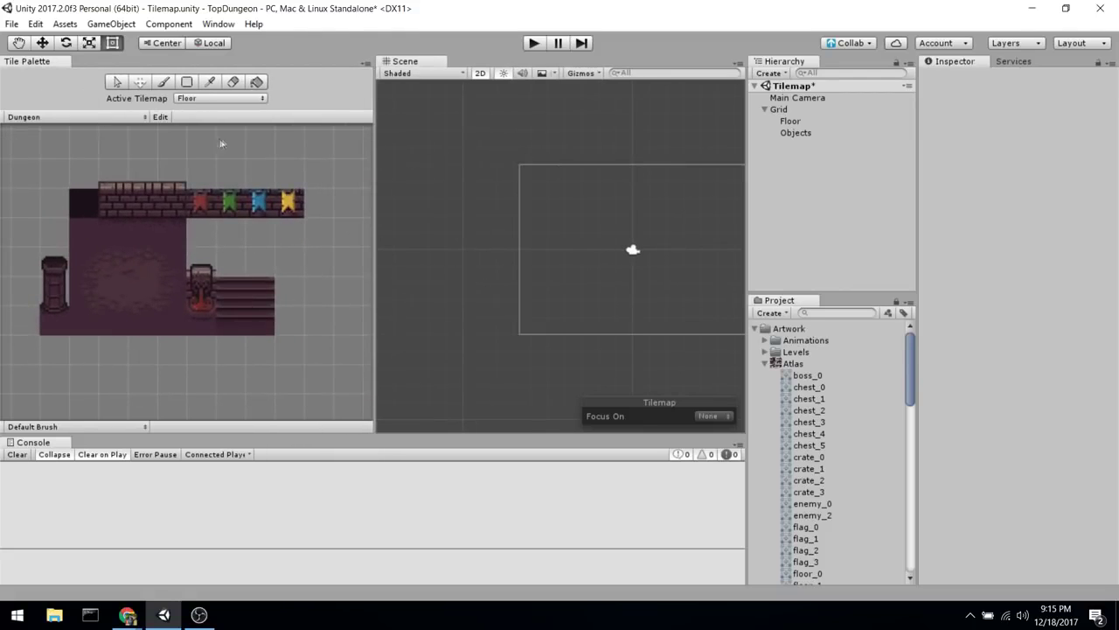
Create a new palette named 'TilemapTutorial' saved in the TilemapTutorial folder
{"action": "left_click", "coordinate": [125, 118]}
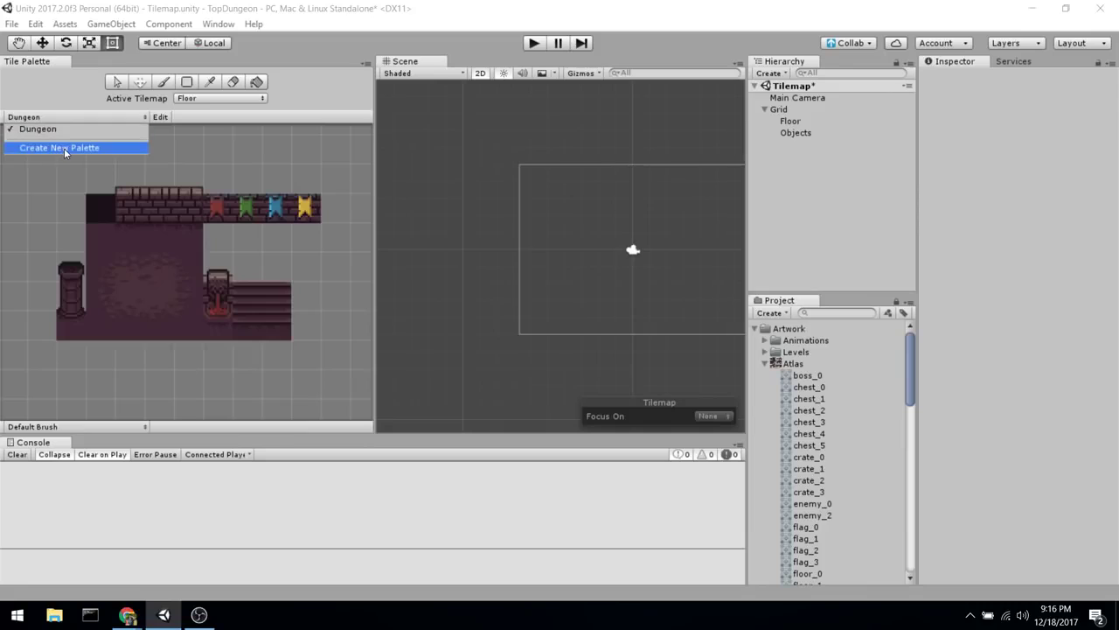
{"action": "left_click", "coordinate": [64, 148]}
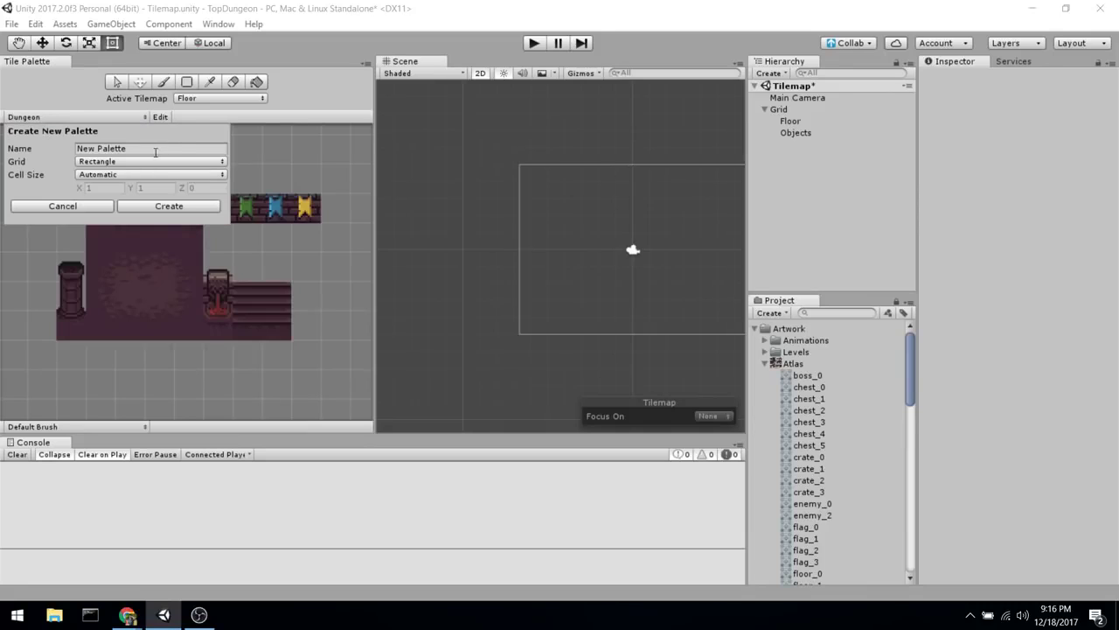
{"action": "type", "text": "Tilem"}
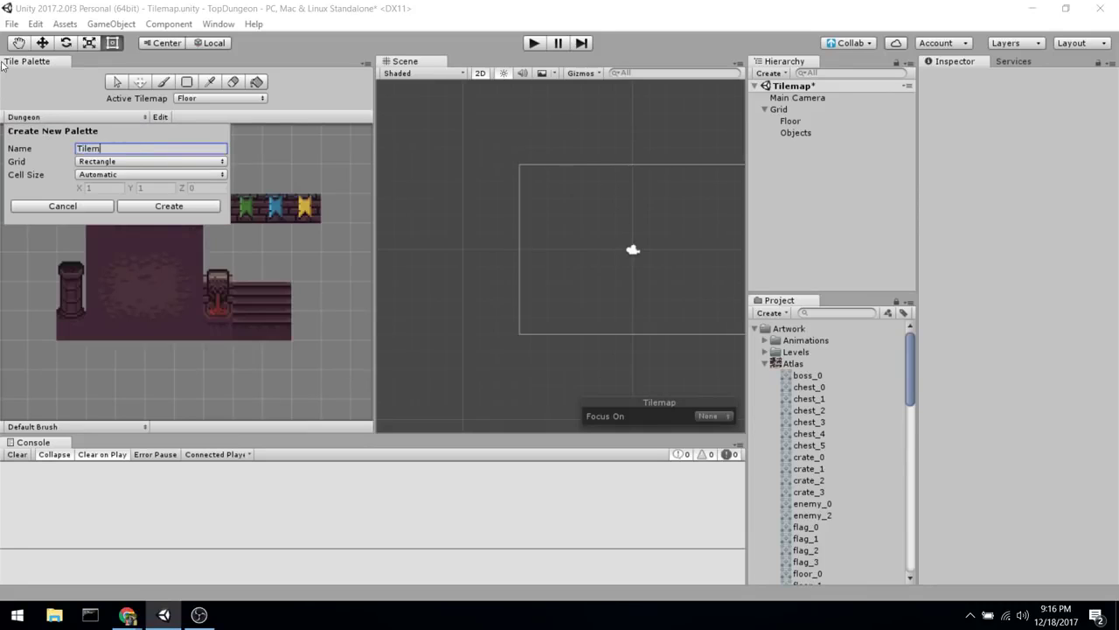
{"action": "type", "text": "apTutorial"}
{"action": "left_click", "coordinate": [172, 207]}
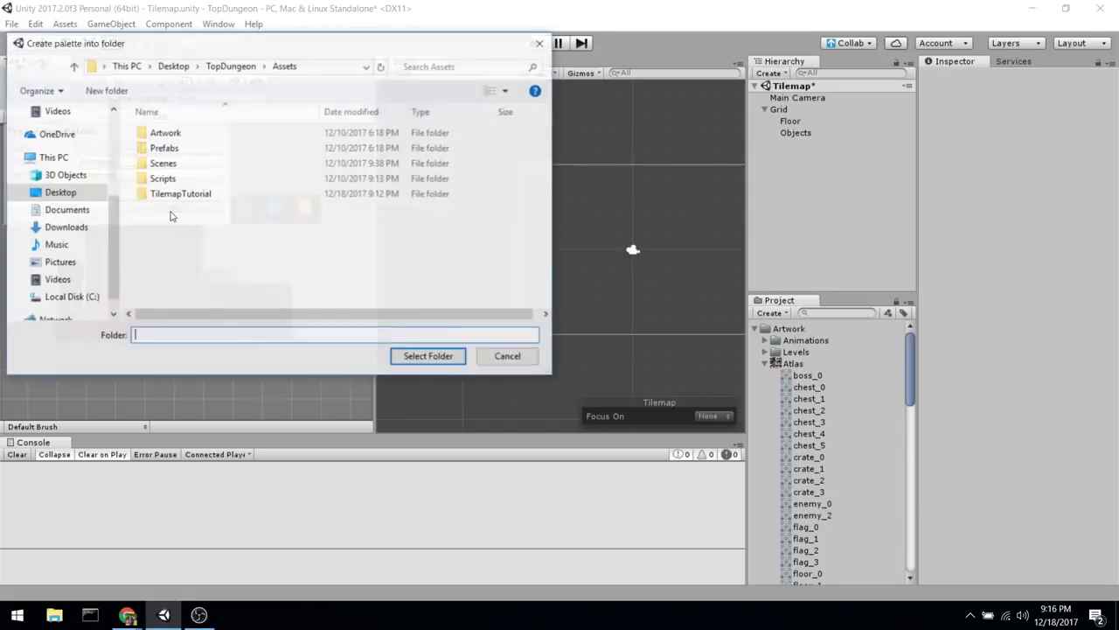
{"action": "left_click", "coordinate": [205, 195]}
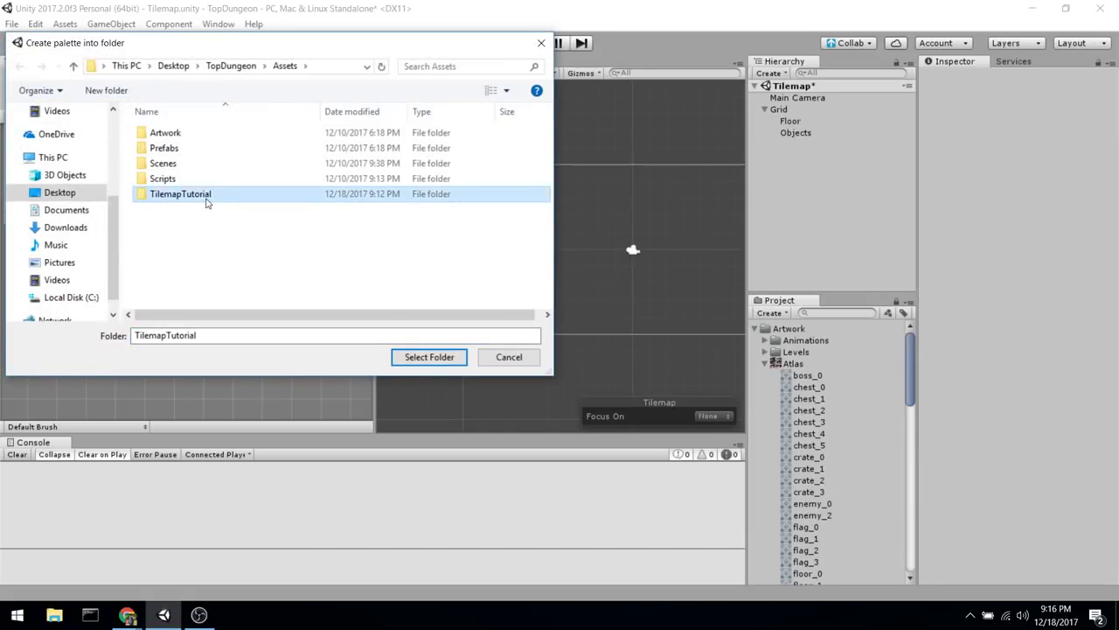
{"action": "double_click", "coordinate": [207, 194]}
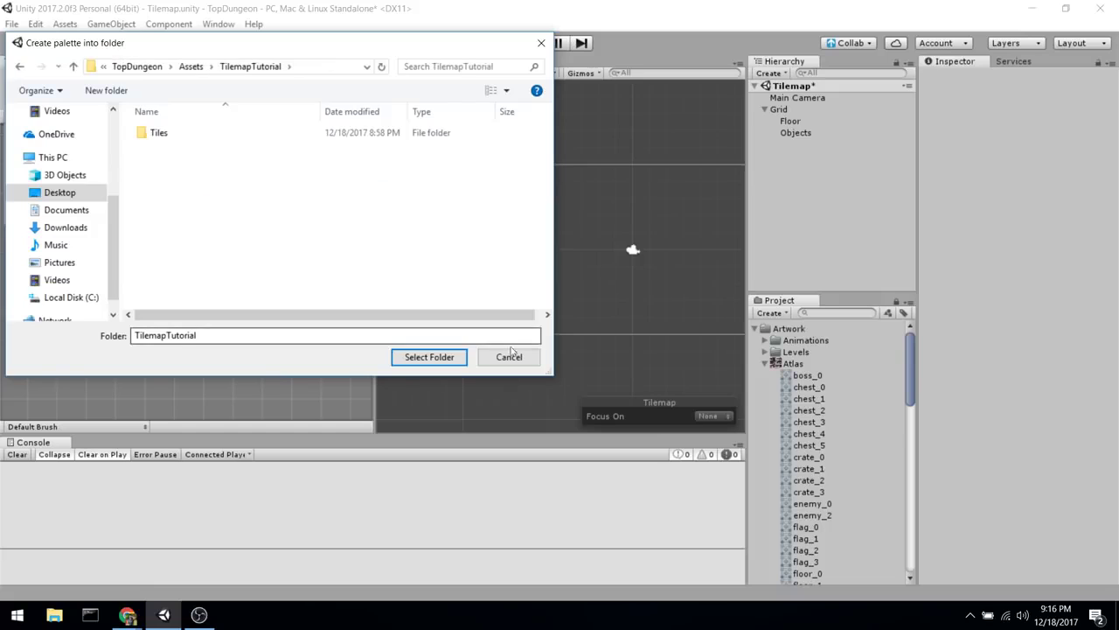
{"action": "left_click", "coordinate": [450, 358]}
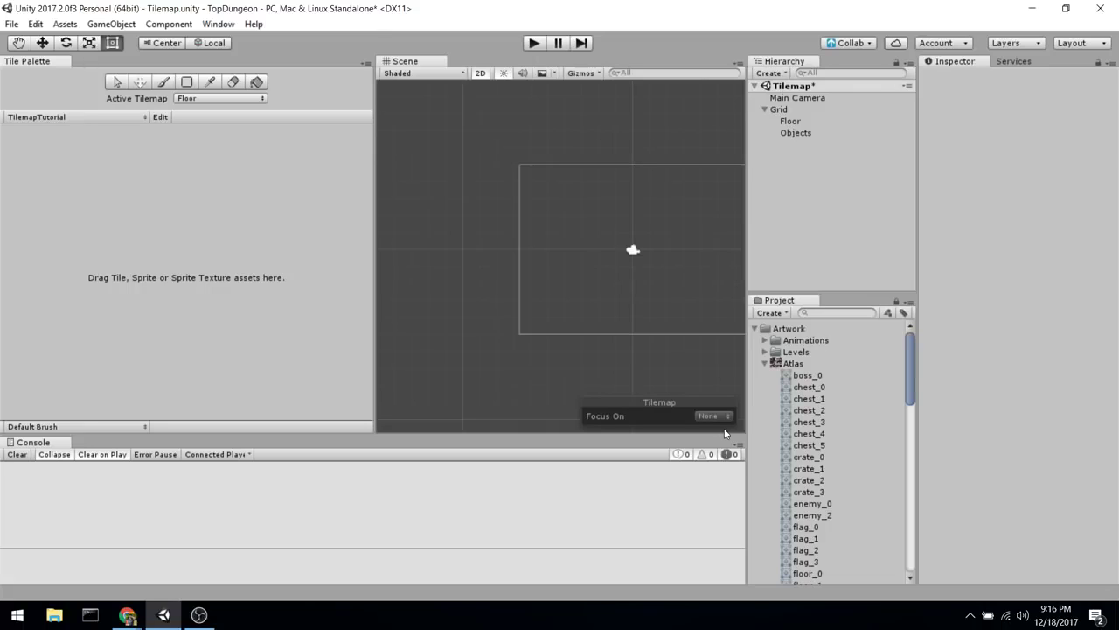
{"action": "left_click", "coordinate": [826, 377]}
{"action": "key", "text": "Down"}
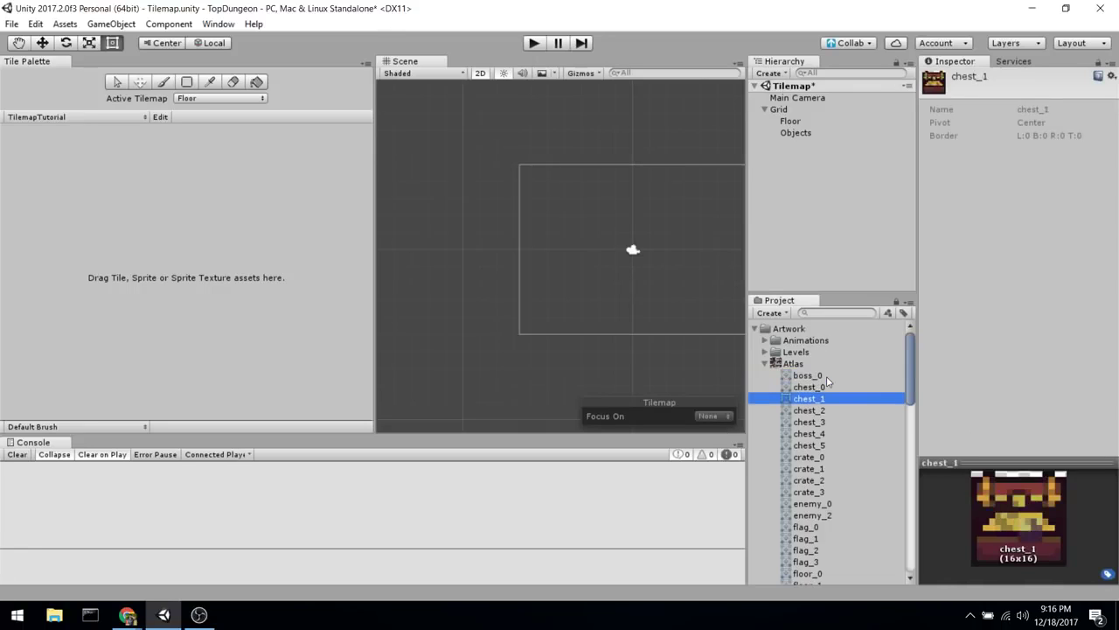
Drag sprites chest_0–chest_5 into the palette, generating their tiles in TilemapTutorial/Tiles
{"action": "left_click", "coordinate": [826, 445], "text": "shift"}
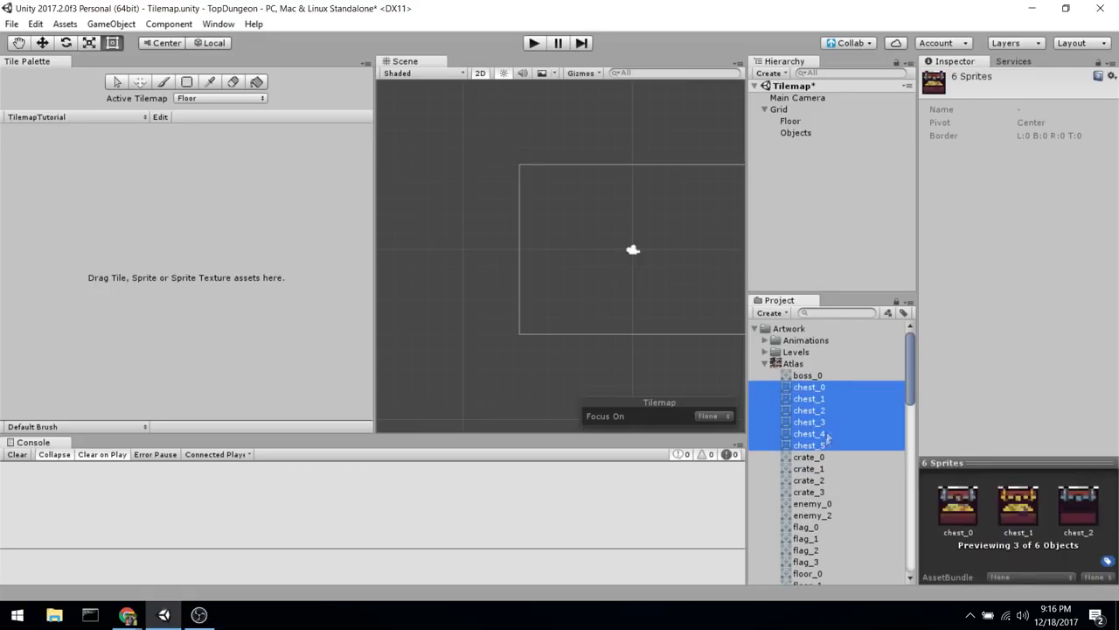
{"action": "left_click_drag", "start_coordinate": [814, 419], "coordinate": [92, 215]}
{"action": "double_click", "coordinate": [180, 193]}
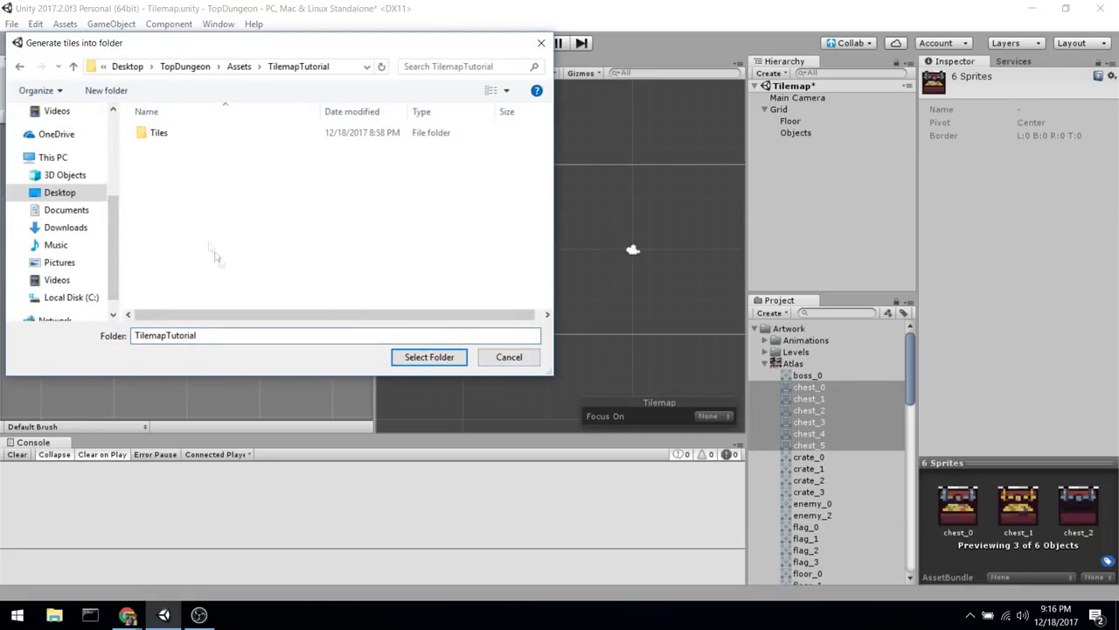
{"action": "left_click", "coordinate": [158, 132]}
{"action": "left_click", "coordinate": [429, 358]}
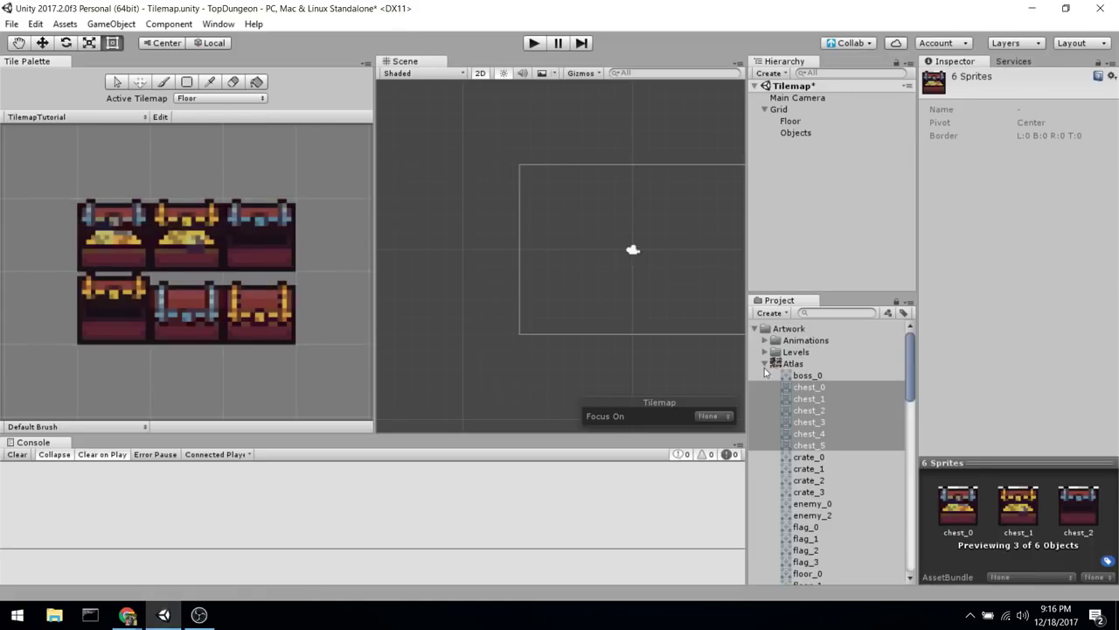
{"action": "scroll", "coordinate": [787, 420], "scroll_direction": "down", "scroll_amount": 10}
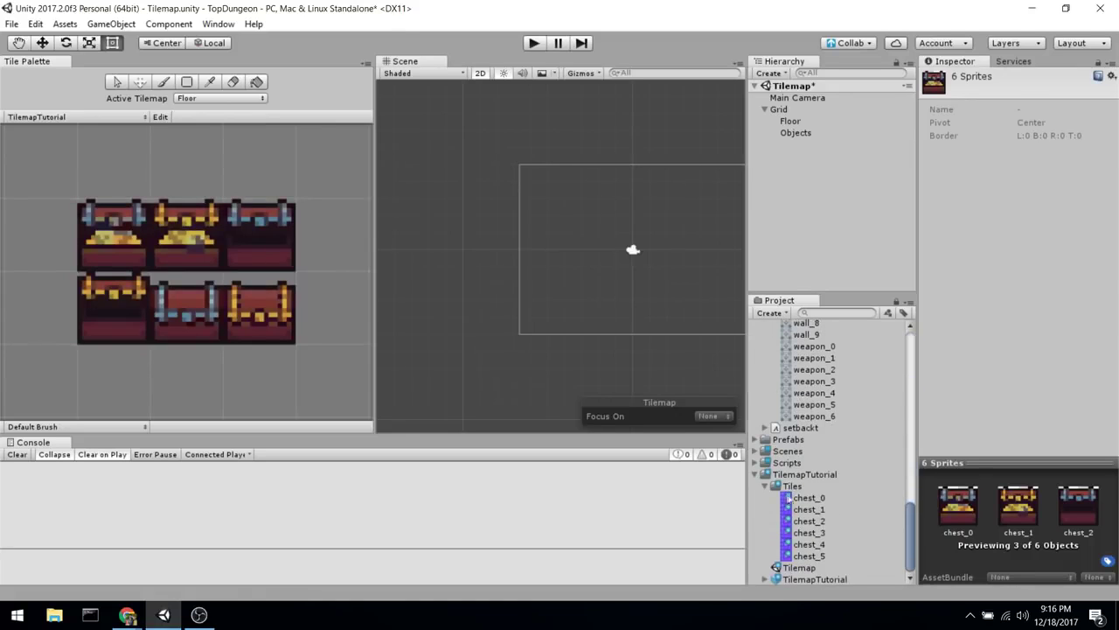
Inspect the new chest tile assets' settings in a widened Inspector
{"action": "left_click", "coordinate": [810, 498]}
{"action": "key", "text": "Down"}
{"action": "key", "text": "Down"}
{"action": "key", "text": "Down"}
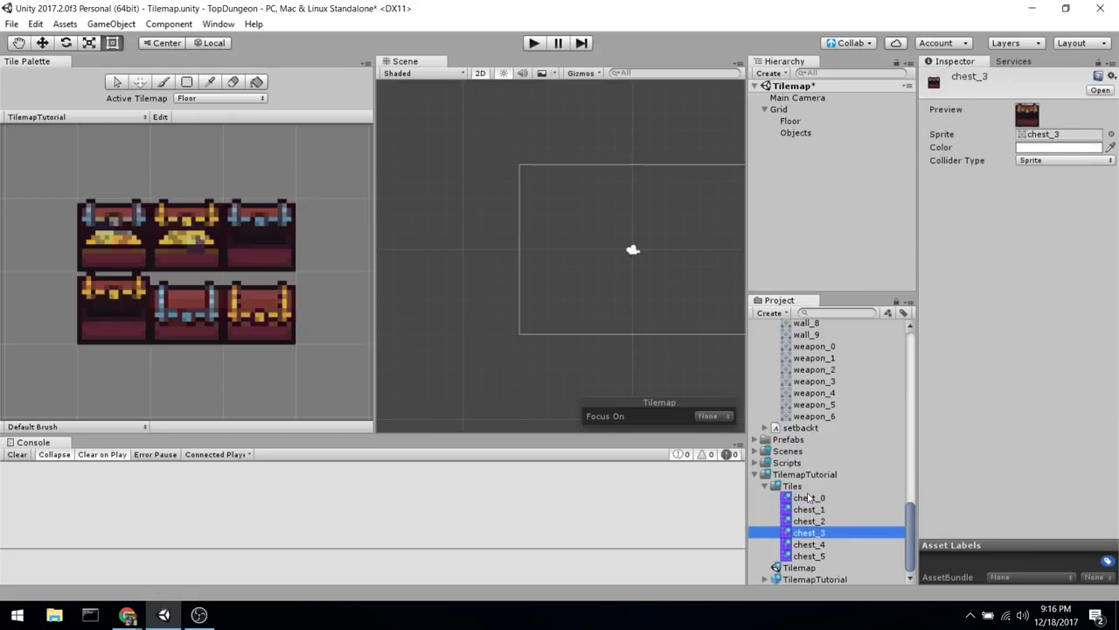
{"action": "key", "text": "Up"}
{"action": "left_click_drag", "start_coordinate": [914, 260], "coordinate": [777, 256]}
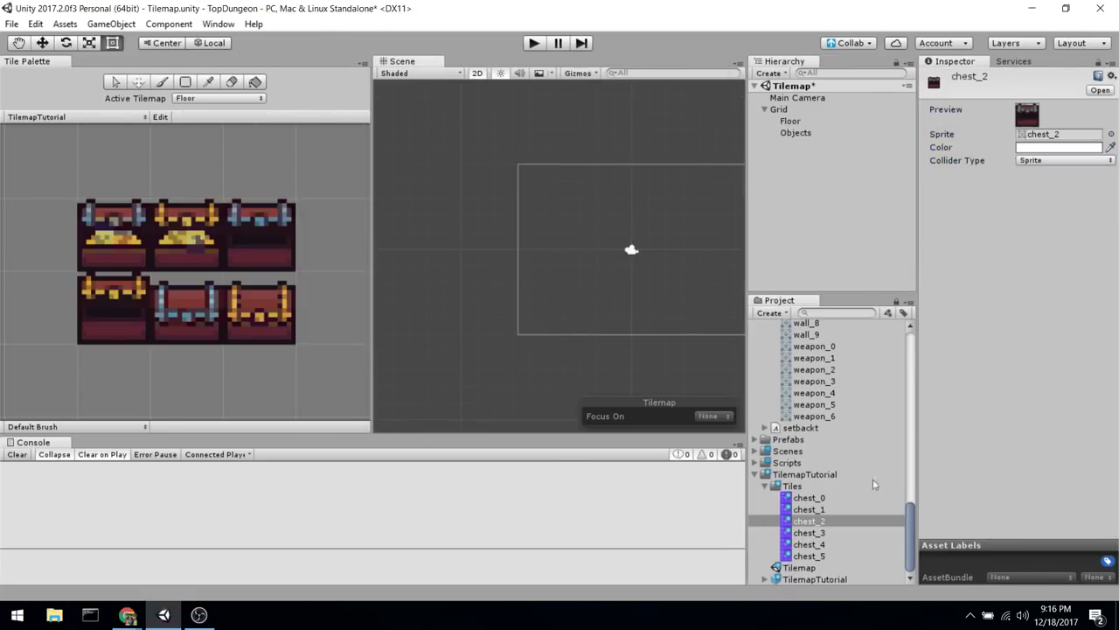
Scroll the Atlas sprites up to floor_0 and drag it into the palette
{"action": "left_click", "coordinate": [844, 384]}
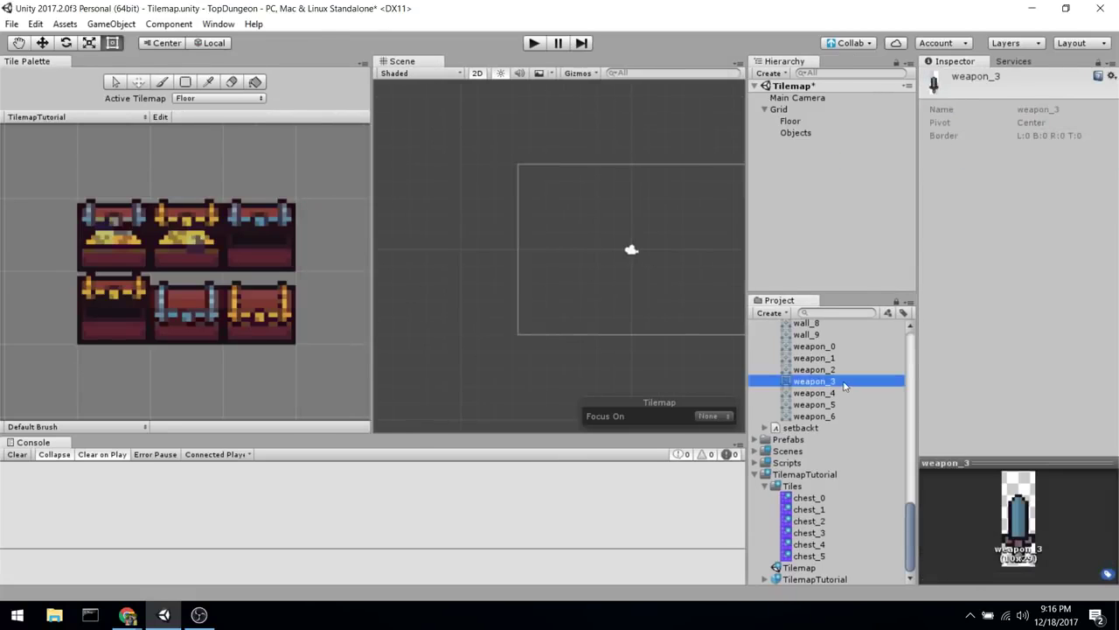
{"action": "scroll", "coordinate": [835, 396], "scroll_direction": "up", "scroll_amount": 2}
{"action": "left_click", "coordinate": [815, 420]}
{"action": "scroll", "coordinate": [813, 426], "scroll_direction": "up", "scroll_amount": 3}
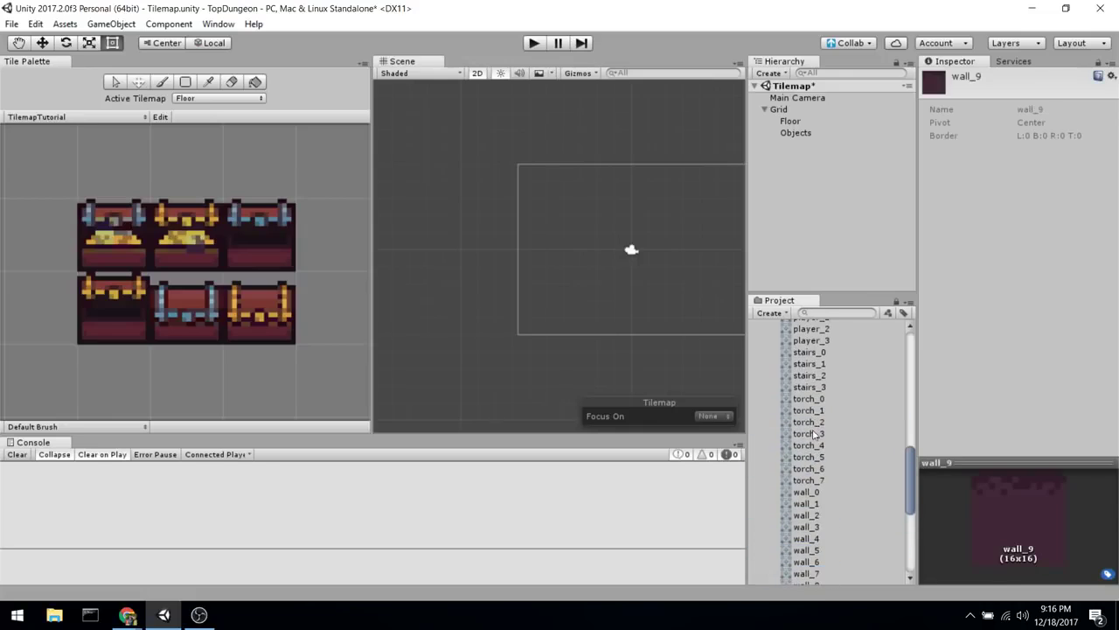
{"action": "left_click", "coordinate": [822, 456]}
{"action": "scroll", "coordinate": [827, 385], "scroll_direction": "up", "scroll_amount": 2}
{"action": "left_click", "coordinate": [825, 395]}
{"action": "scroll", "coordinate": [825, 395], "scroll_direction": "up", "scroll_amount": 2}
{"action": "left_click", "coordinate": [822, 391]}
{"action": "scroll", "coordinate": [820, 391], "scroll_direction": "up", "scroll_amount": 3}
{"action": "scroll", "coordinate": [815, 393], "scroll_direction": "up", "scroll_amount": 3}
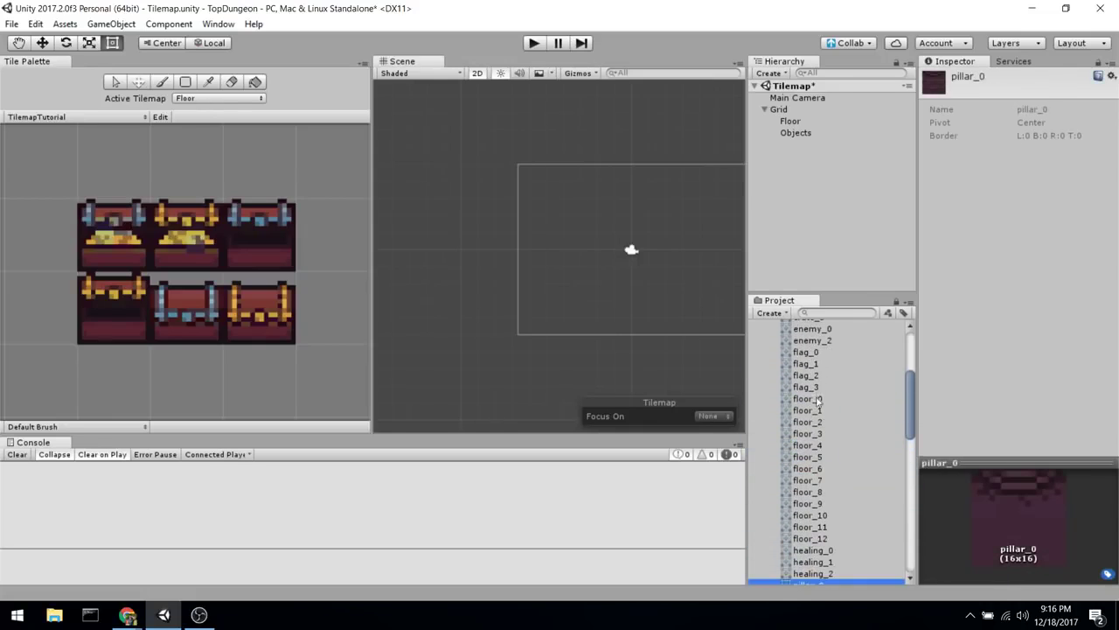
{"action": "left_click", "coordinate": [817, 399]}
{"action": "left_click", "coordinate": [818, 409]}
{"action": "left_click_drag", "start_coordinate": [808, 399], "coordinate": [368, 272]}
Save the new floor_0 tile in the TilemapTutorial folder
{"action": "double_click", "coordinate": [184, 193]}
{"action": "left_click", "coordinate": [433, 354]}
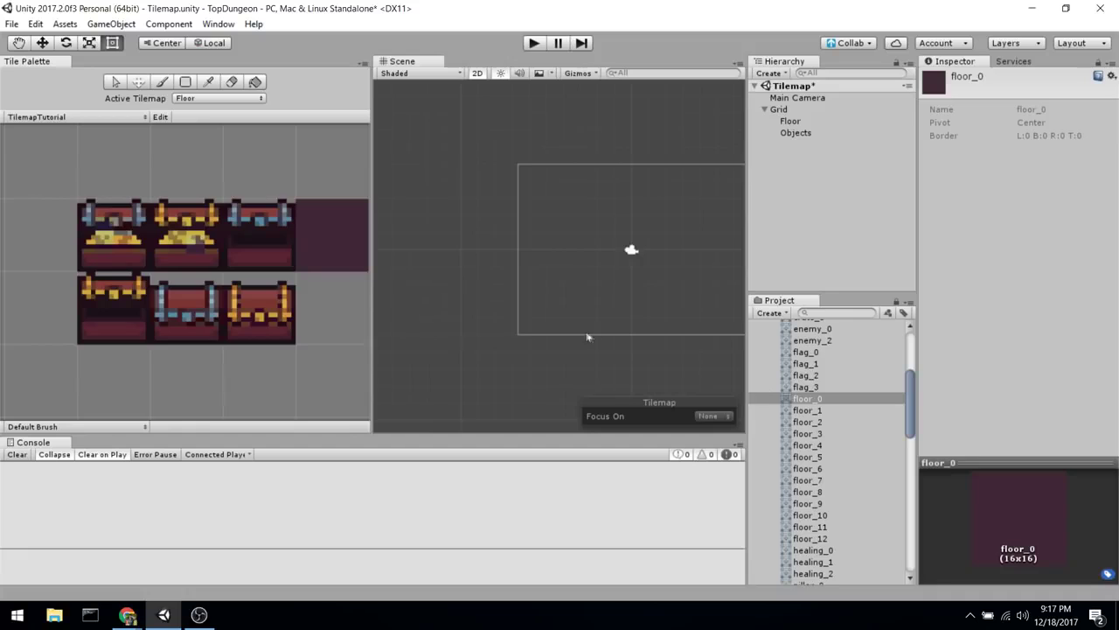
{"action": "scroll", "coordinate": [791, 411], "scroll_direction": "down", "scroll_amount": 10}
Add a wall_0 tile to the palette, saving its asset in TilemapTutorial/Tiles
{"action": "left_click", "coordinate": [799, 556]}
{"action": "left_click_drag", "start_coordinate": [803, 531], "coordinate": [328, 316]}
{"action": "scroll", "coordinate": [817, 515], "scroll_direction": "up", "scroll_amount": 8}
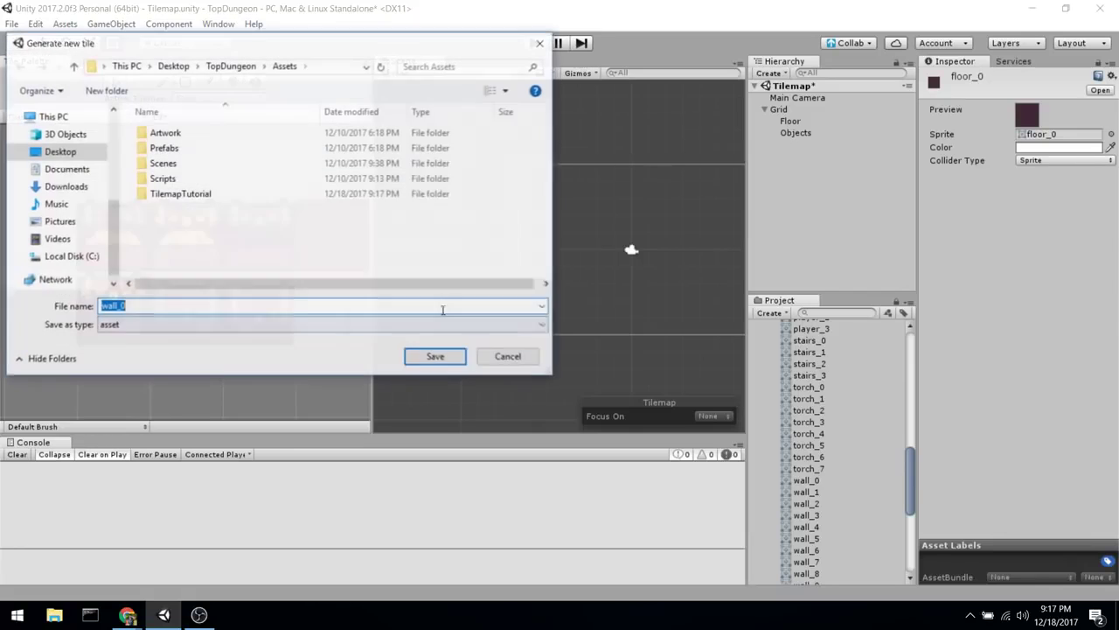
{"action": "double_click", "coordinate": [188, 193]}
{"action": "double_click", "coordinate": [168, 133]}
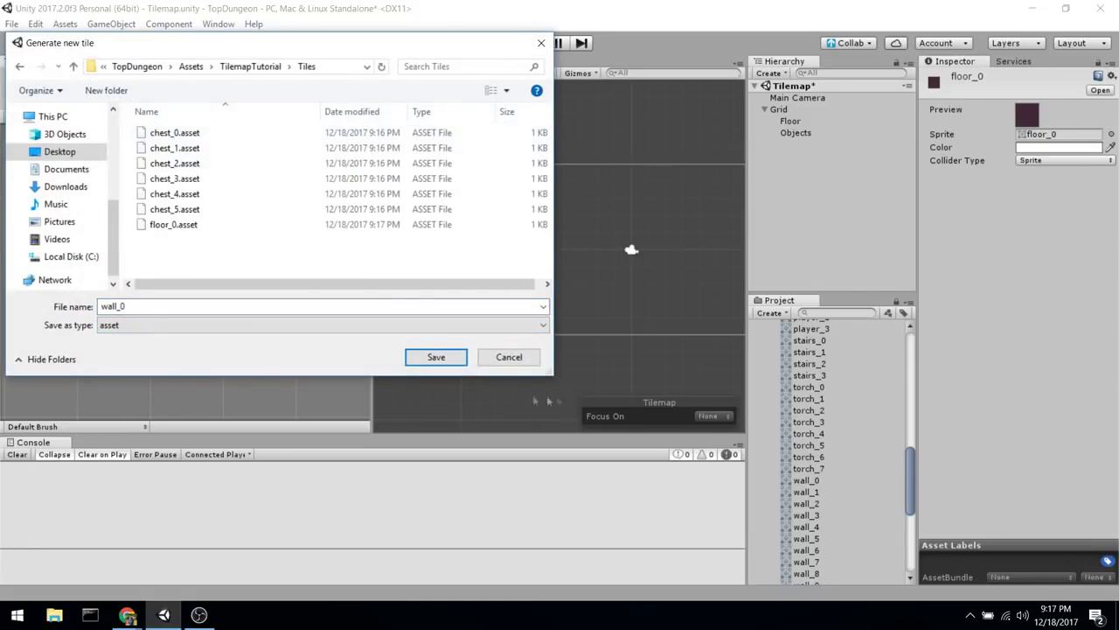
{"action": "left_click", "coordinate": [454, 363]}
{"action": "scroll", "coordinate": [855, 426], "scroll_direction": "down", "scroll_amount": 4}
{"action": "left_click", "coordinate": [799, 418]}
{"action": "scroll", "coordinate": [806, 425], "scroll_direction": "up", "scroll_amount": 15}
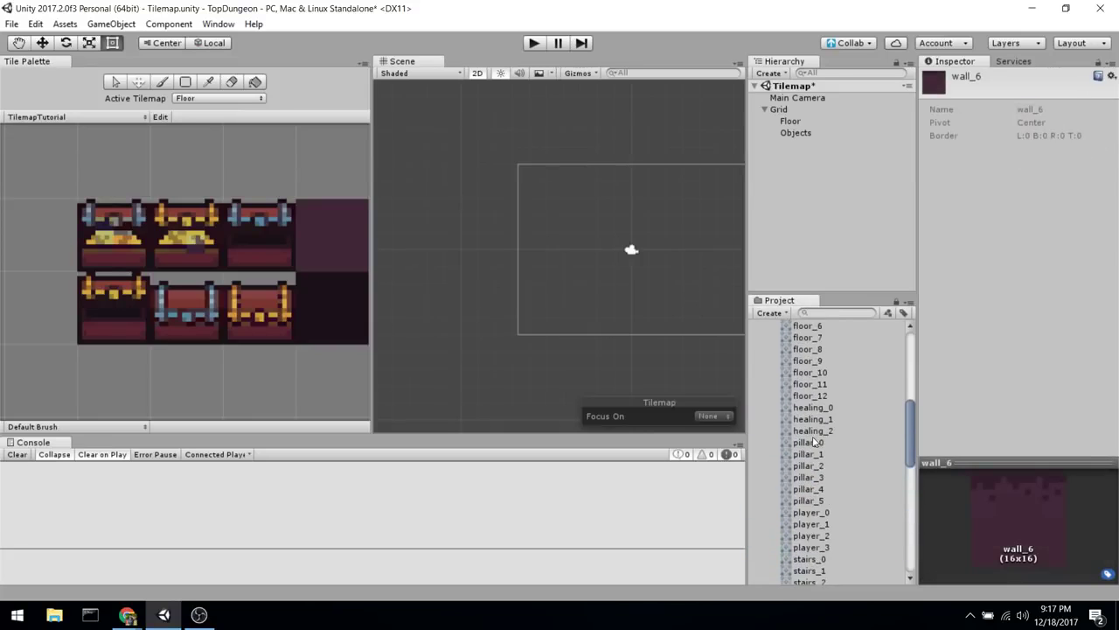
Add sprites floor_1–floor_12 to the palette as tiles in TilemapTutorial/Tiles
{"action": "left_click", "coordinate": [829, 457]}
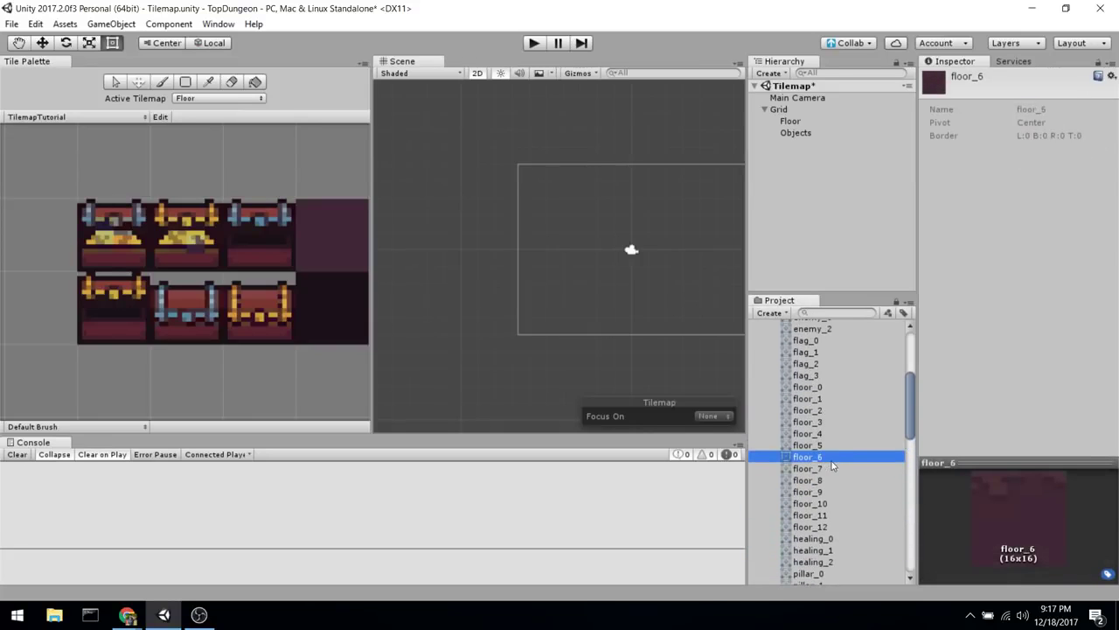
{"action": "left_click", "coordinate": [823, 527]}
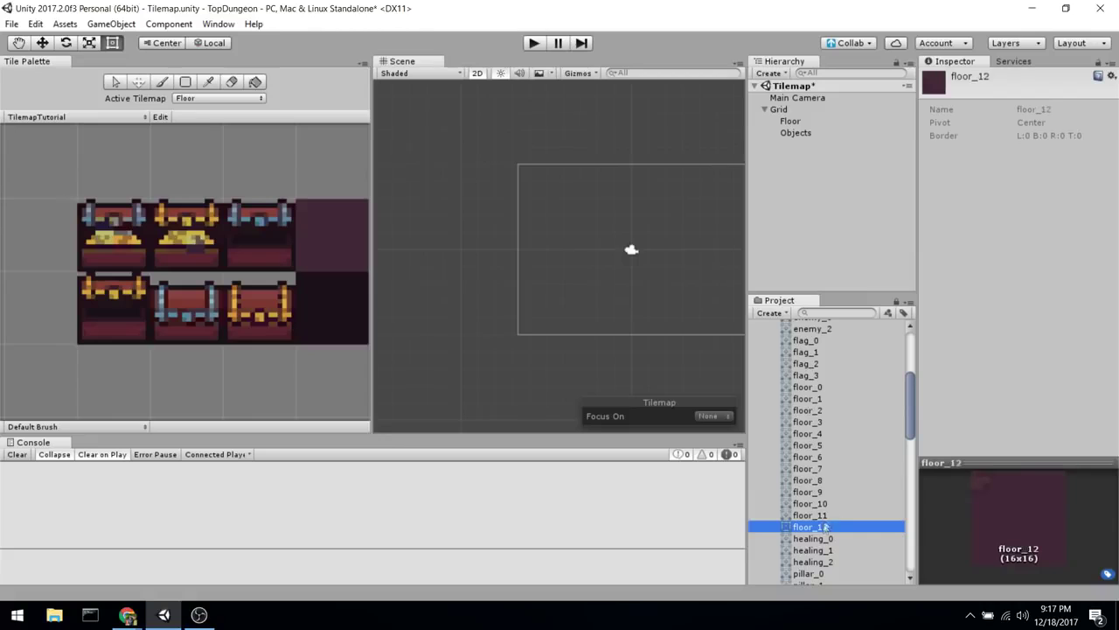
{"action": "left_click", "coordinate": [814, 401], "text": "shift"}
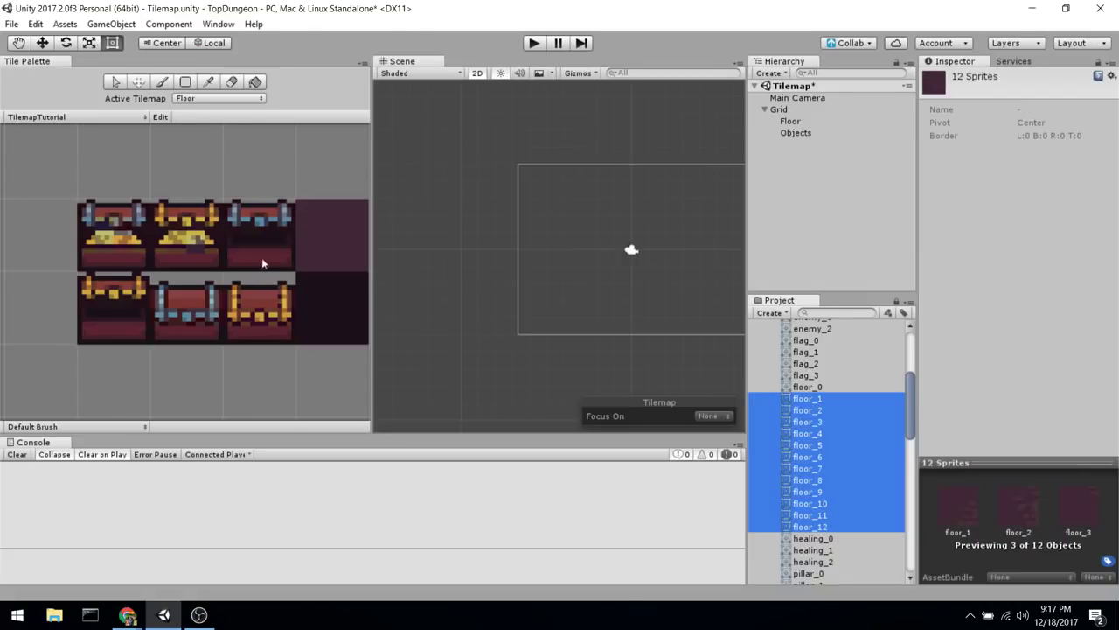
{"action": "scroll", "coordinate": [337, 286], "scroll_direction": "down", "scroll_amount": 3}
{"action": "middle_click_drag", "start_coordinate": [289, 263], "coordinate": [239, 190]}
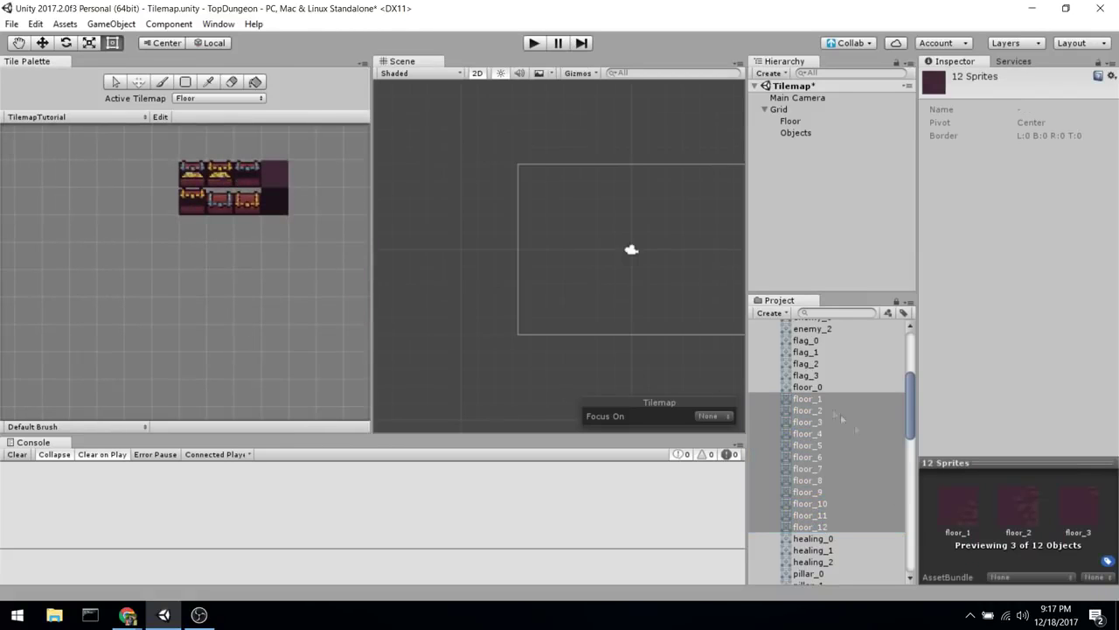
{"action": "left_click_drag", "start_coordinate": [464, 353], "coordinate": [192, 263]}
{"action": "left_click", "coordinate": [185, 194]}
{"action": "double_click", "coordinate": [185, 194]}
{"action": "left_click", "coordinate": [167, 132]}
{"action": "left_click", "coordinate": [428, 356]}
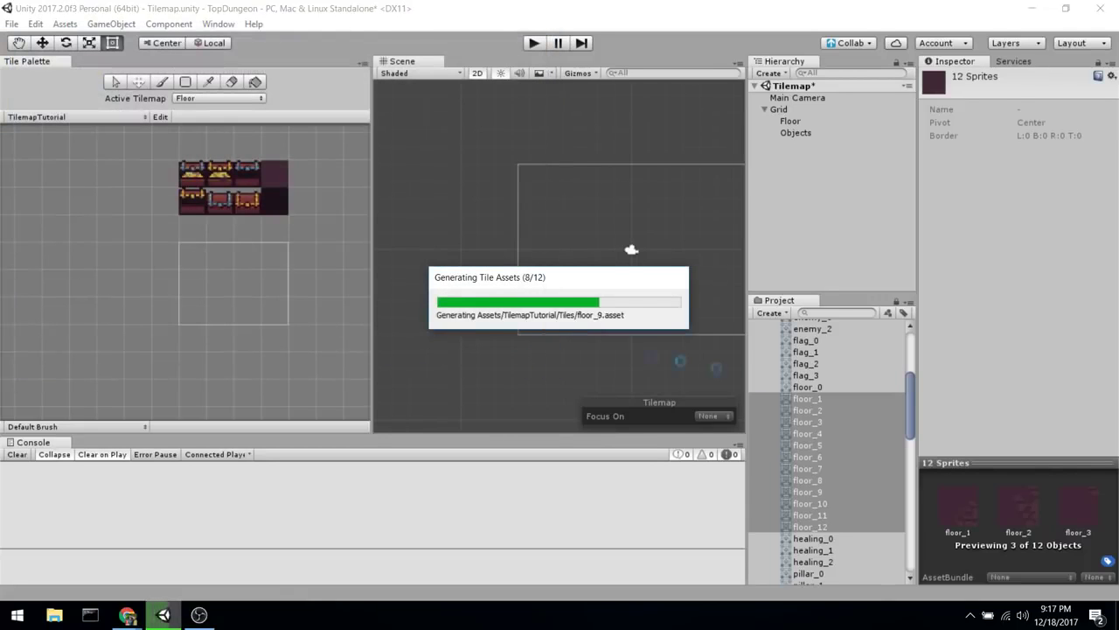
Add sprites wall_1–wall_9 to the palette as tiles in TilemapTutorial/Tiles
{"action": "scroll", "coordinate": [813, 472], "scroll_direction": "down", "scroll_amount": 10}
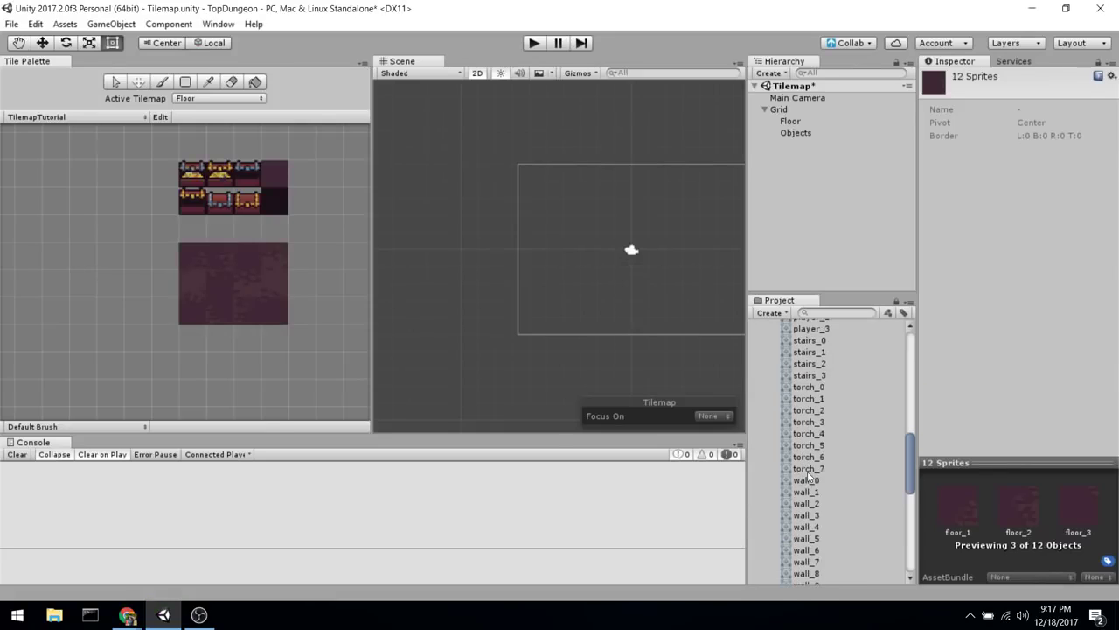
{"action": "left_click", "coordinate": [816, 482]}
{"action": "scroll", "coordinate": [819, 476], "scroll_direction": "down", "scroll_amount": 3}
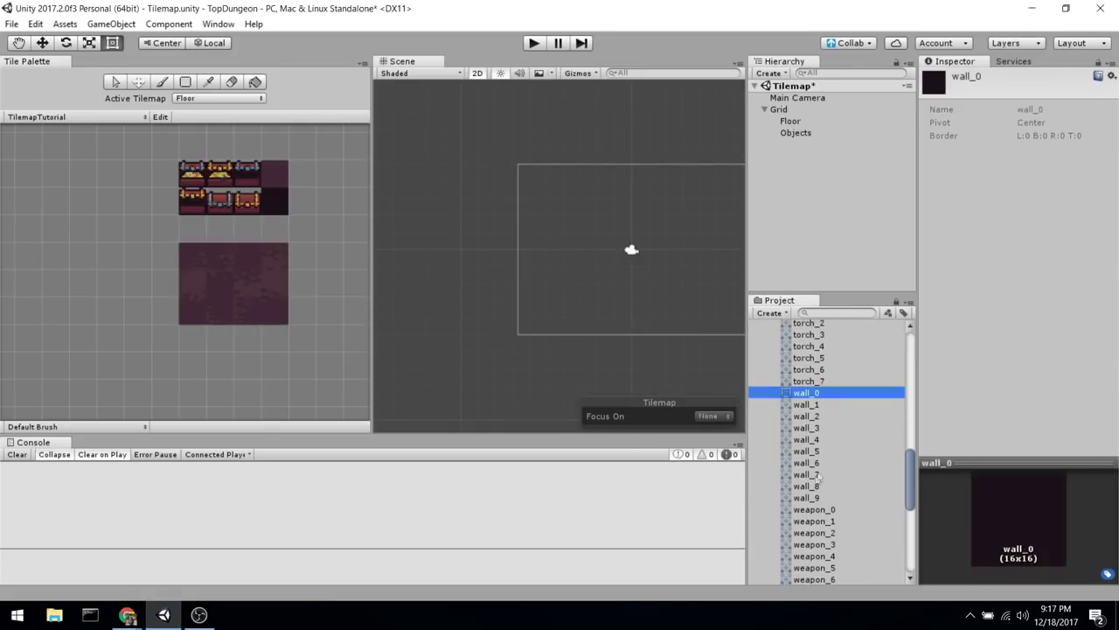
{"action": "left_click", "coordinate": [814, 406]}
{"action": "left_click", "coordinate": [814, 499], "text": "shift"}
{"action": "left_click_drag", "start_coordinate": [814, 499], "coordinate": [55, 246]}
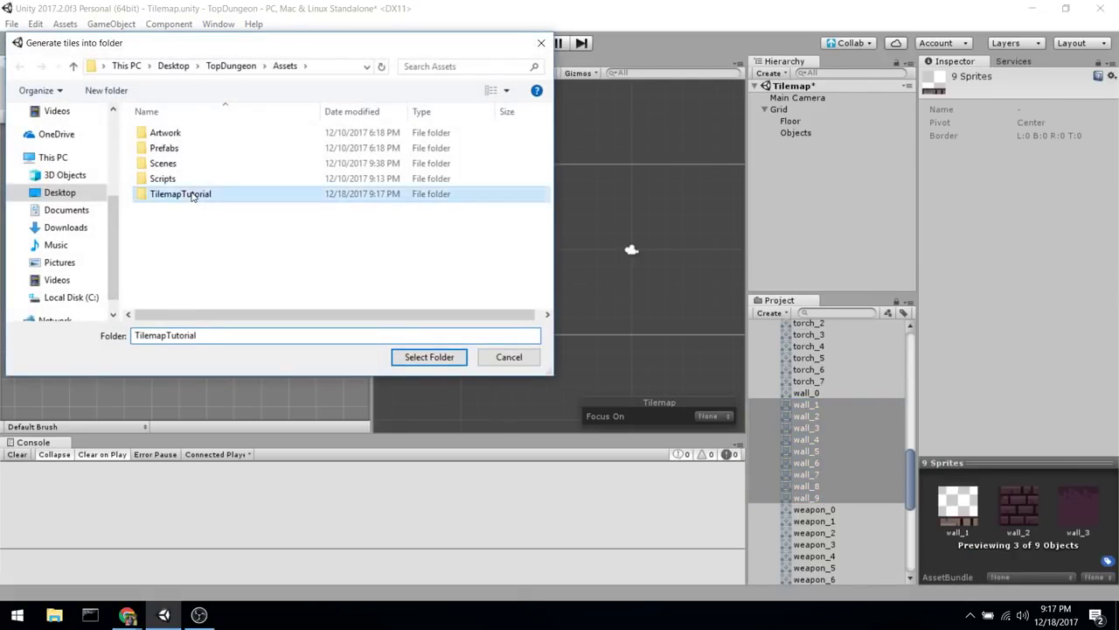
{"action": "double_click", "coordinate": [218, 193]}
{"action": "double_click", "coordinate": [205, 136]}
{"action": "left_click", "coordinate": [429, 356]}
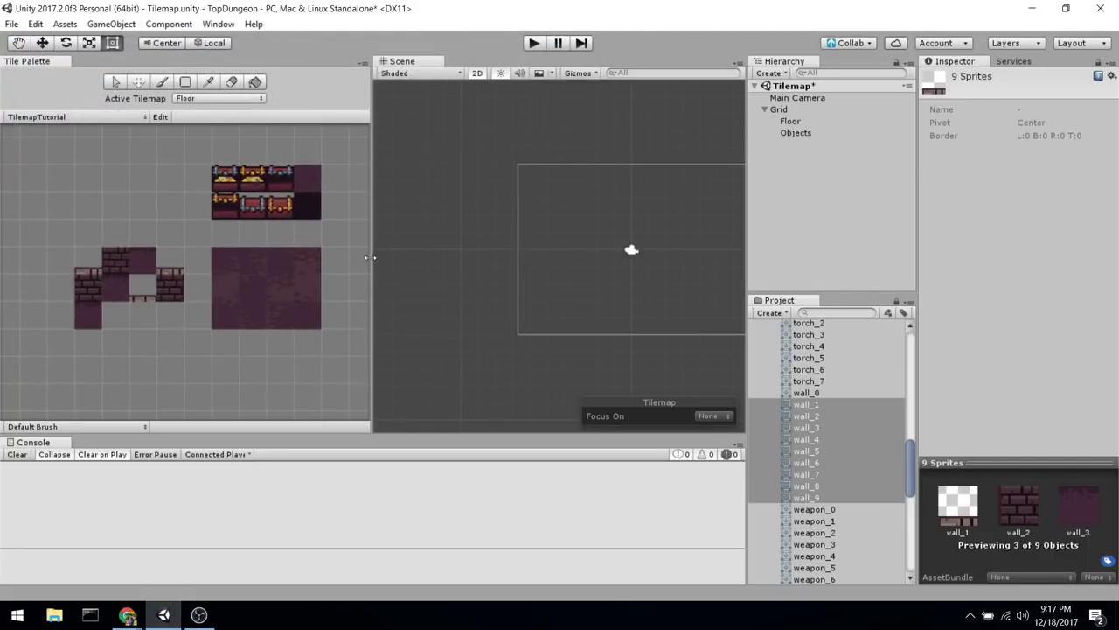
Switch to the Paint Brush (B), widen the Tile Palette and select the Atlas sprite sheet
{"action": "key", "text": "b"}
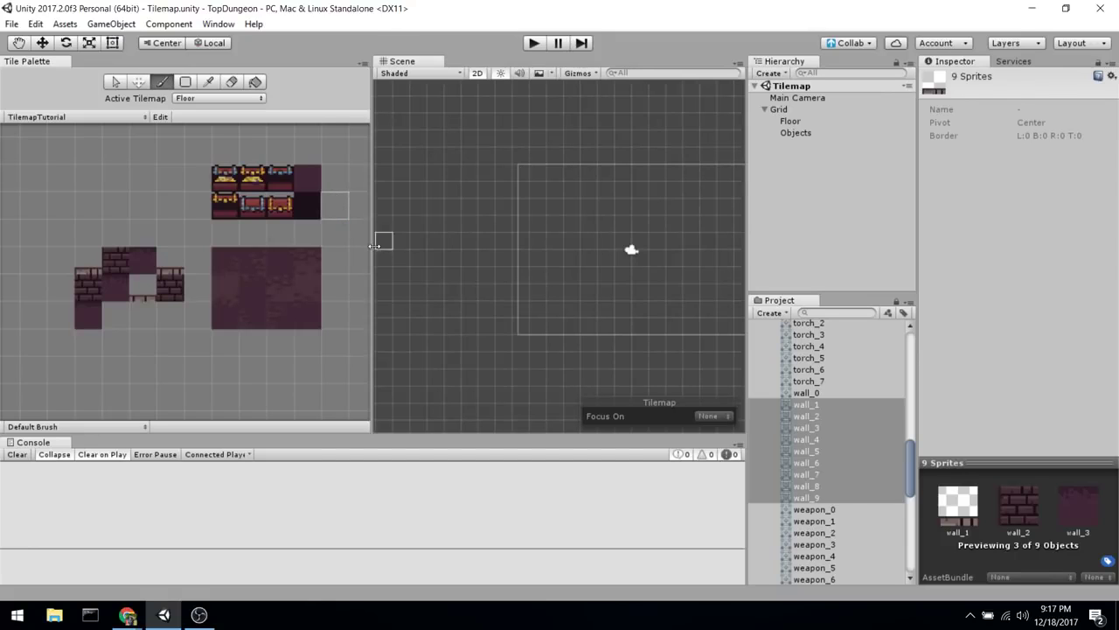
{"action": "left_click_drag", "start_coordinate": [374, 238], "coordinate": [553, 238]}
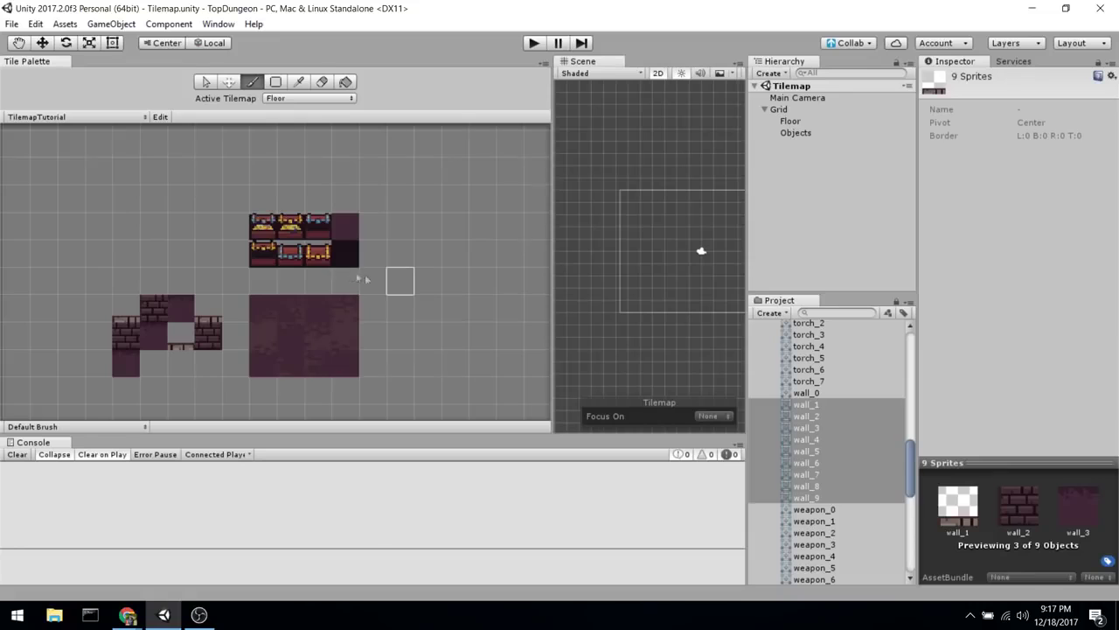
{"action": "scroll", "coordinate": [346, 278], "scroll_direction": "up", "scroll_amount": 2}
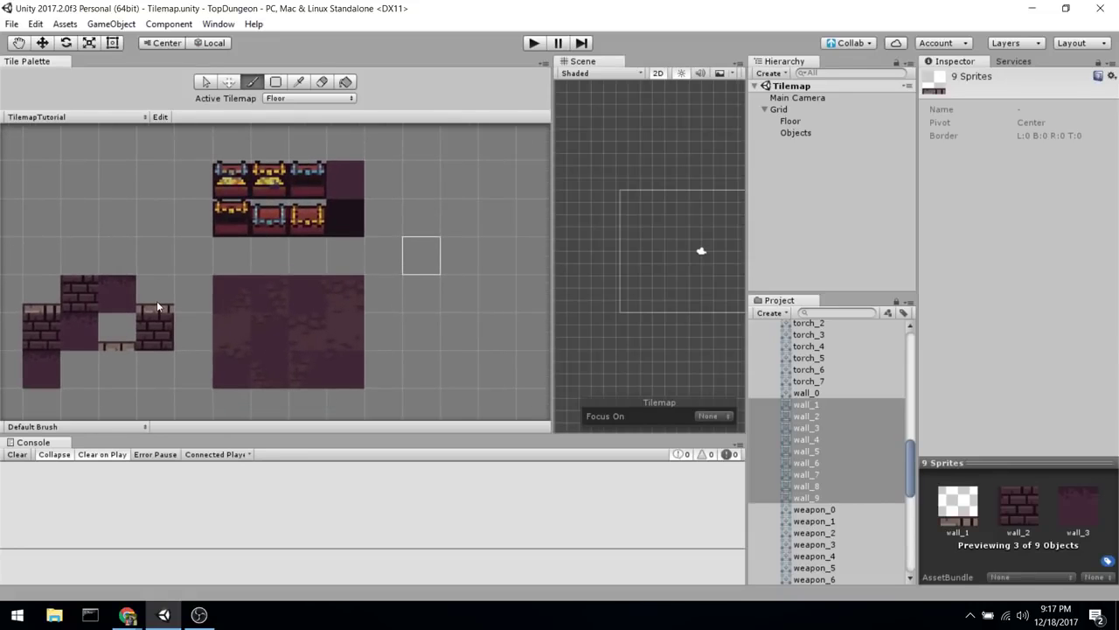
{"action": "scroll", "coordinate": [862, 379], "scroll_direction": "up", "scroll_amount": 10}
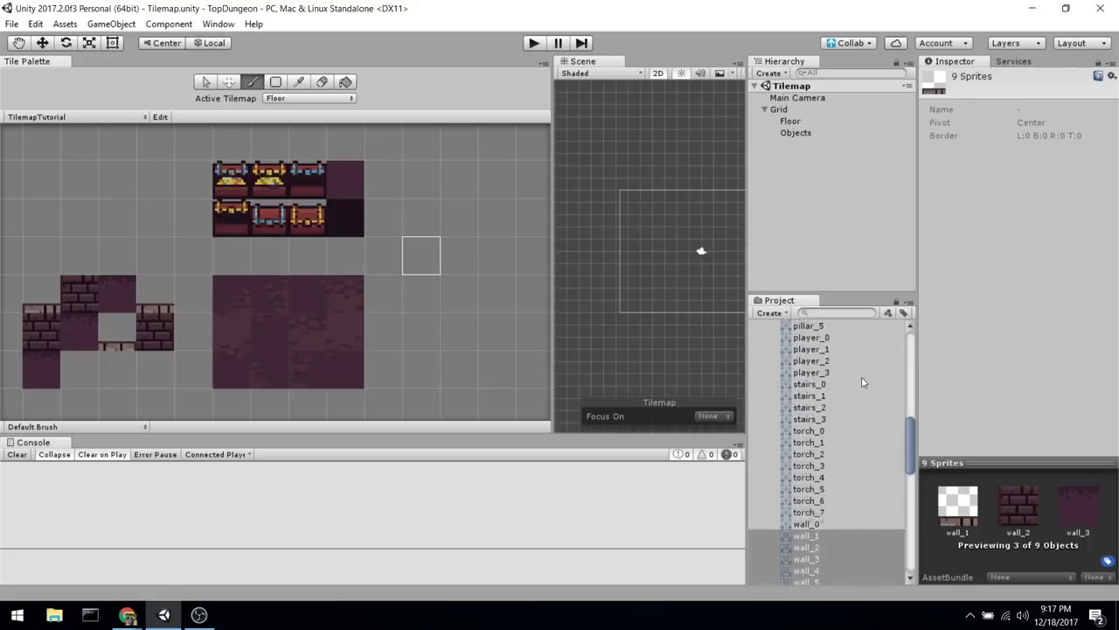
{"action": "scroll", "coordinate": [827, 404], "scroll_direction": "up", "scroll_amount": 10}
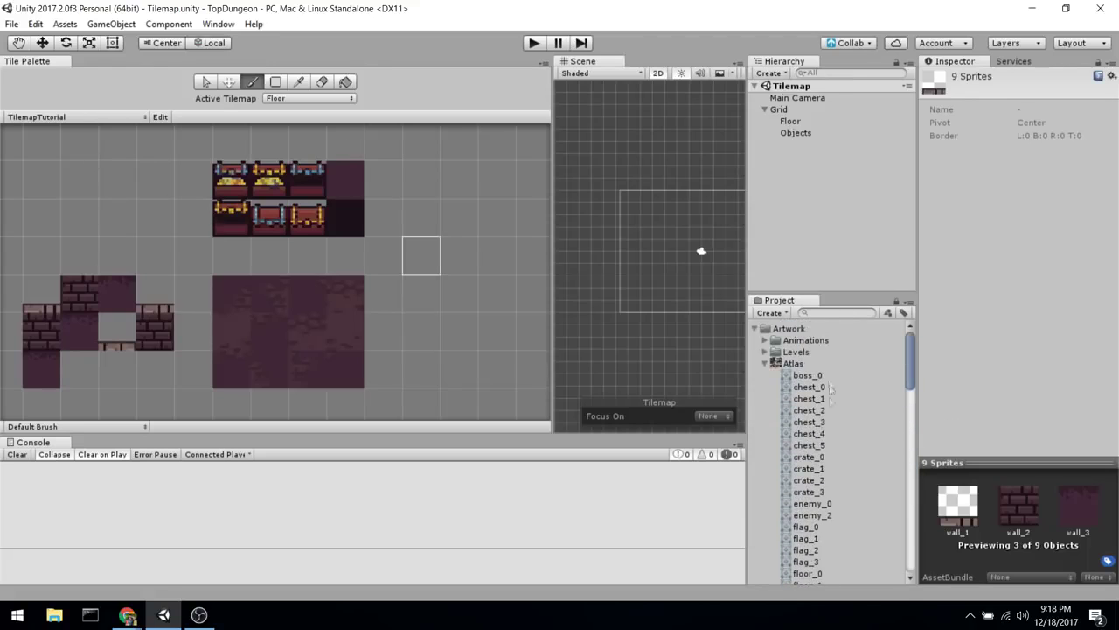
{"action": "left_click", "coordinate": [796, 365]}
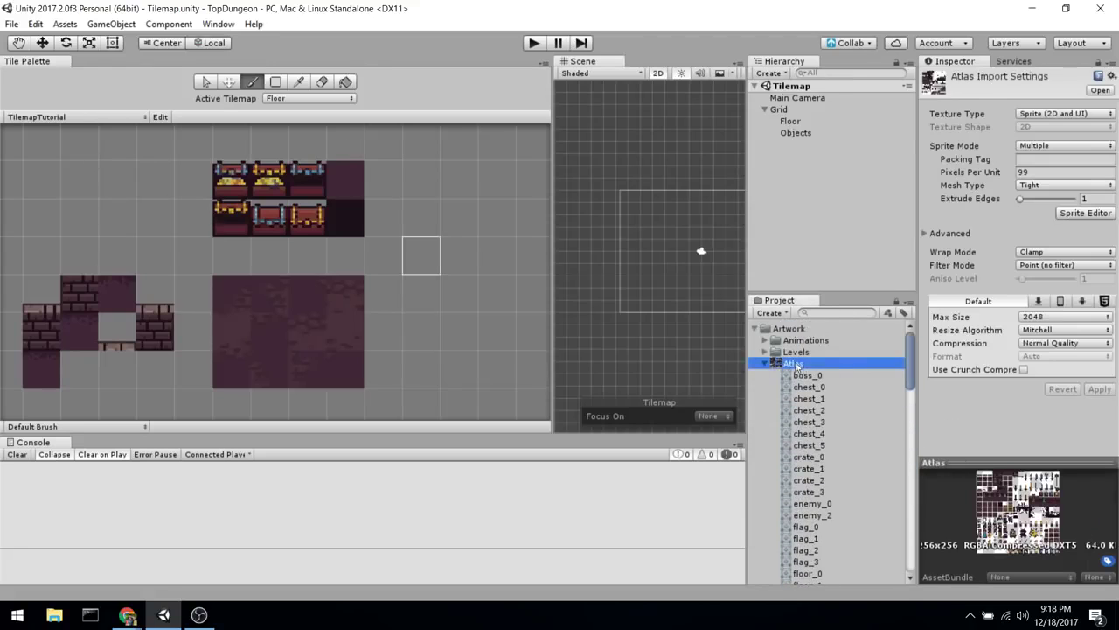
{"action": "left_click", "coordinate": [1102, 219]}
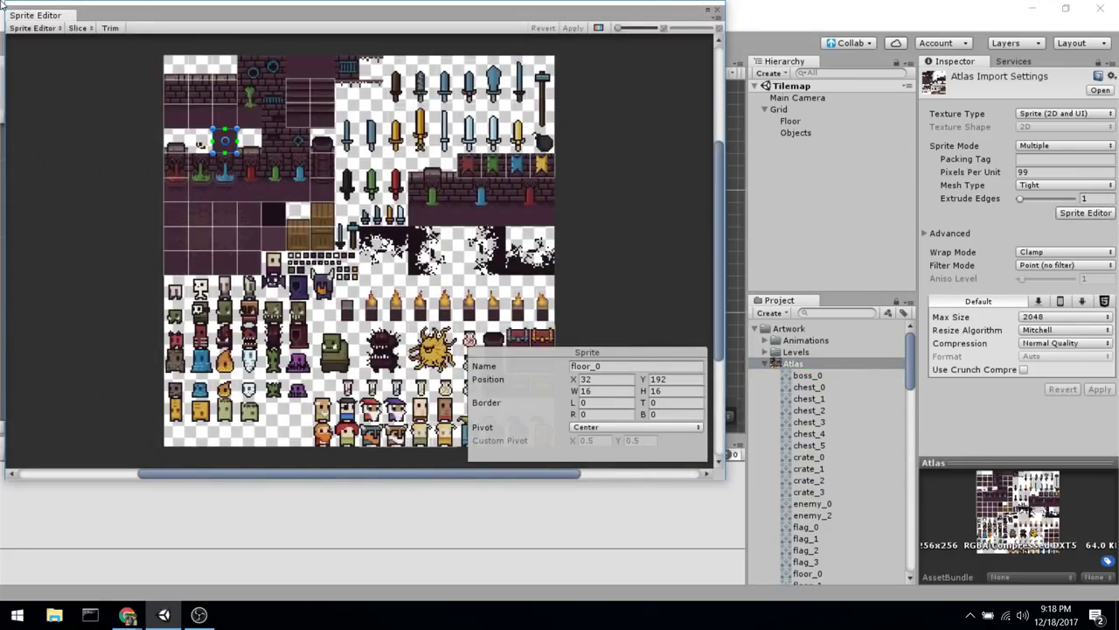
{"action": "scroll", "coordinate": [186, 128], "scroll_direction": "up", "scroll_amount": 3}
{"action": "left_click", "coordinate": [131, 271]}
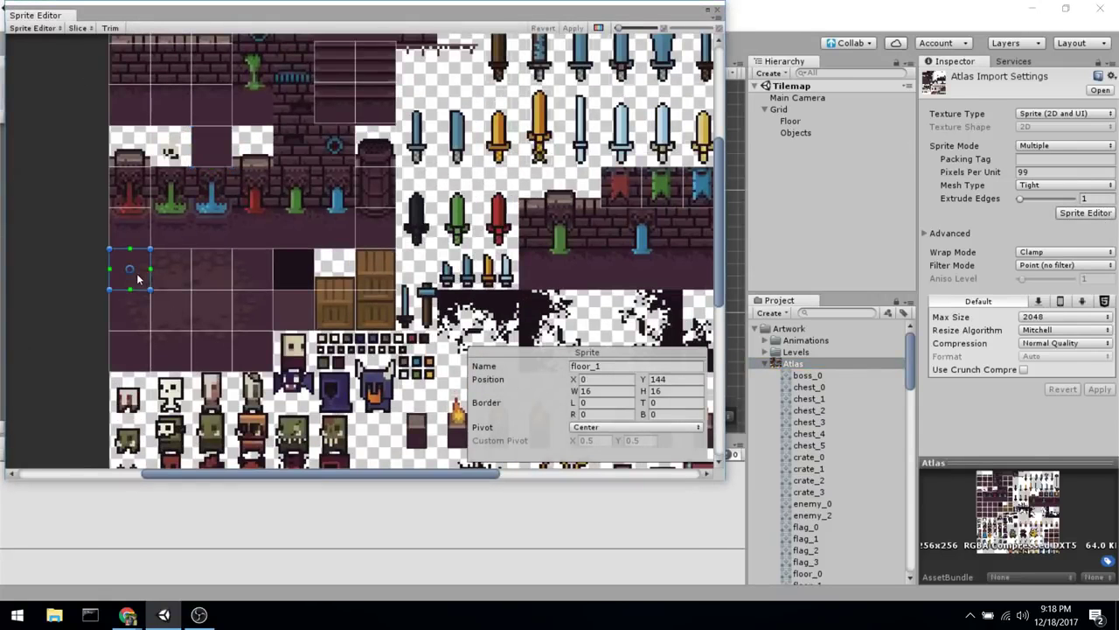
{"action": "left_click", "coordinate": [166, 282]}
{"action": "left_click", "coordinate": [202, 283]}
{"action": "left_click", "coordinate": [246, 278]}
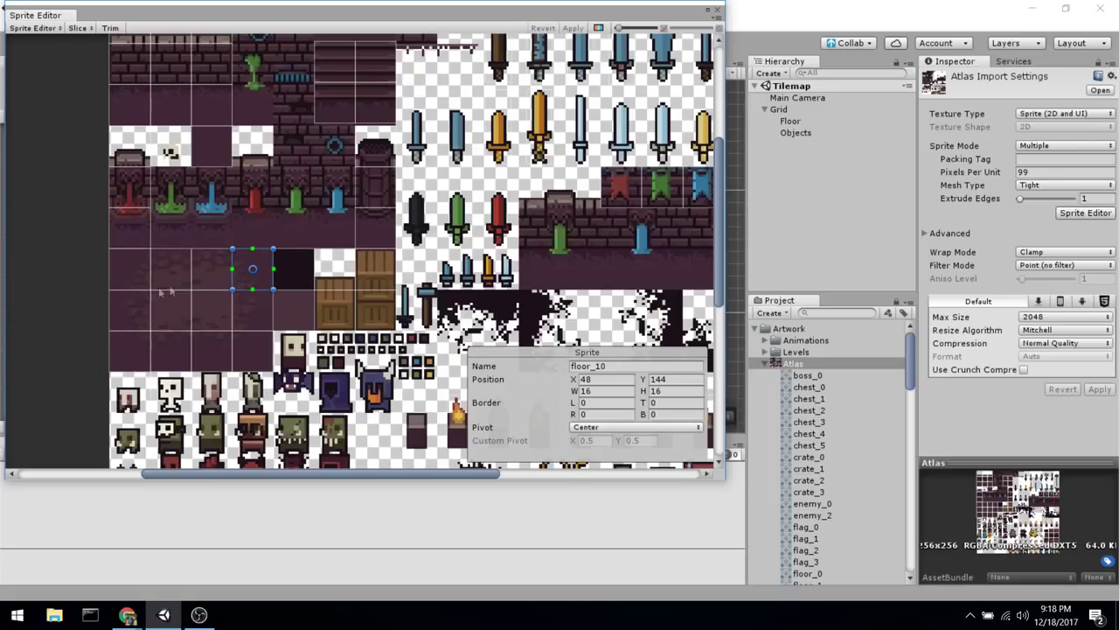
{"action": "left_click", "coordinate": [134, 273]}
{"action": "left_click", "coordinate": [132, 302]}
{"action": "left_click", "coordinate": [124, 343]}
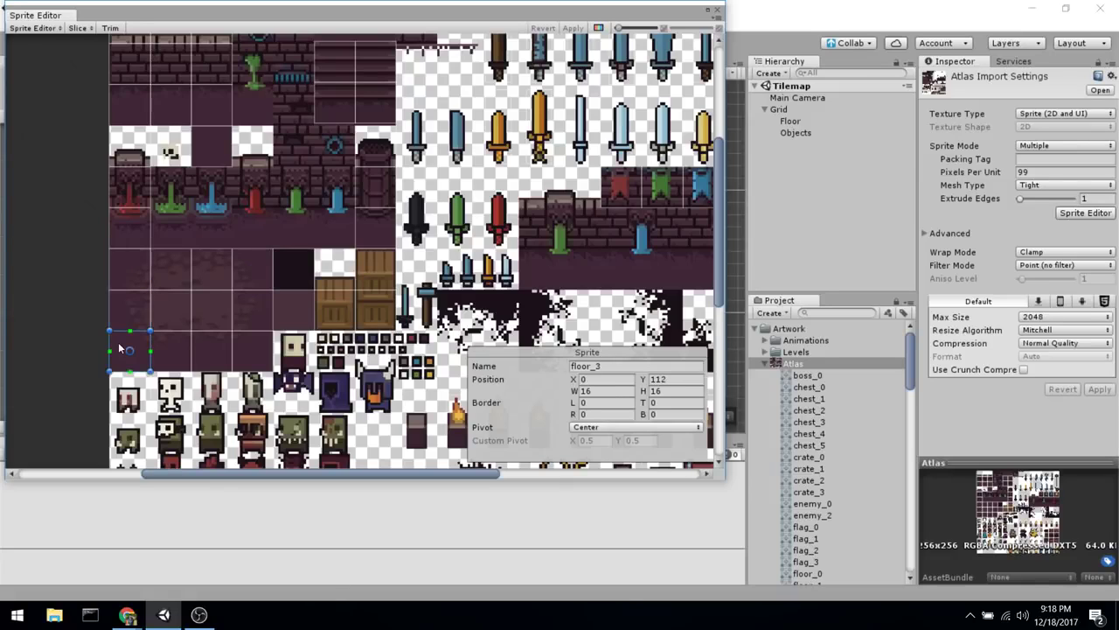
{"action": "left_click", "coordinate": [127, 280]}
{"action": "left_click", "coordinate": [129, 308]}
{"action": "left_click", "coordinate": [126, 351]}
{"action": "left_click", "coordinate": [166, 278]}
{"action": "left_click", "coordinate": [167, 309]}
{"action": "left_click", "coordinate": [169, 348]}
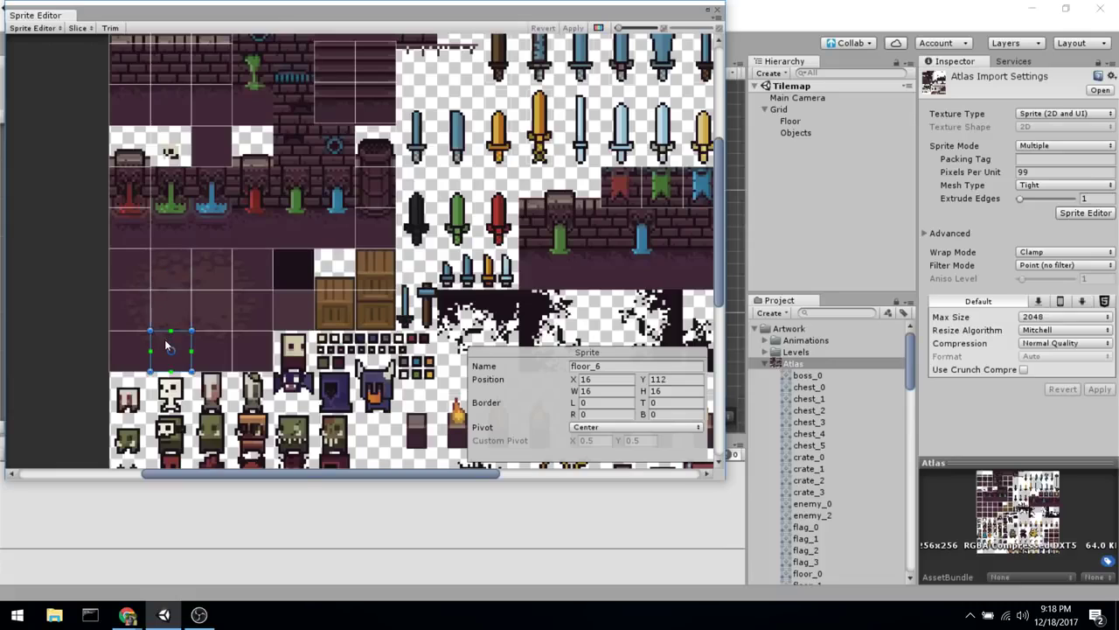
{"action": "left_click", "coordinate": [76, 268]}
{"action": "left_click", "coordinate": [130, 268]}
{"action": "left_click", "coordinate": [170, 271]}
{"action": "left_click", "coordinate": [214, 276]}
{"action": "left_click", "coordinate": [262, 278]}
{"action": "left_click", "coordinate": [131, 313]}
{"action": "left_click", "coordinate": [162, 322]}
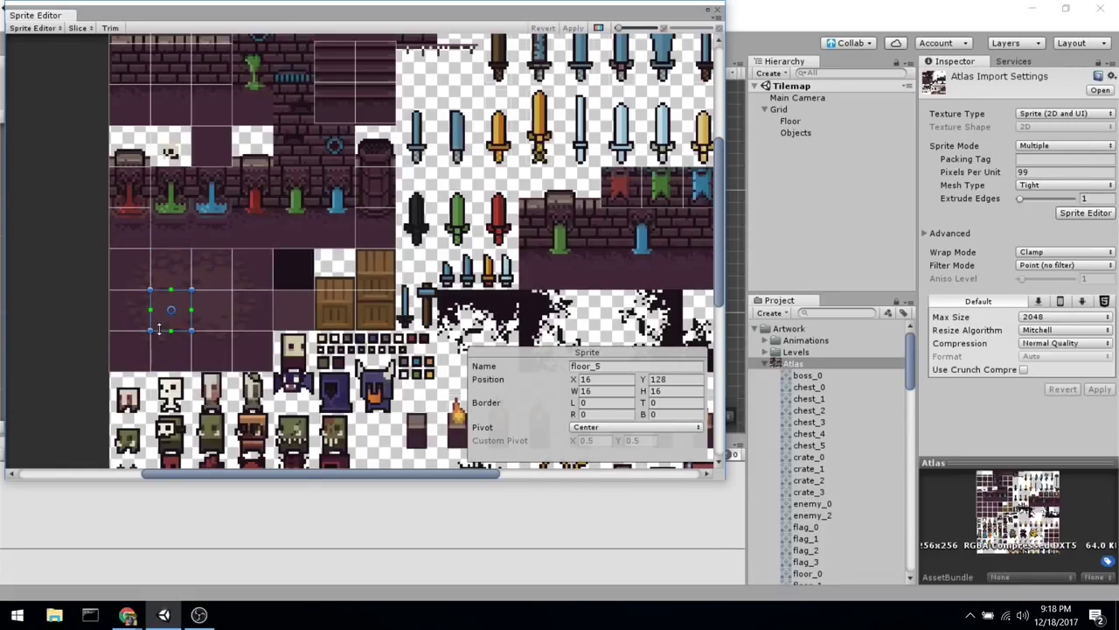
{"action": "scroll", "coordinate": [215, 311], "scroll_direction": "down", "scroll_amount": 4}
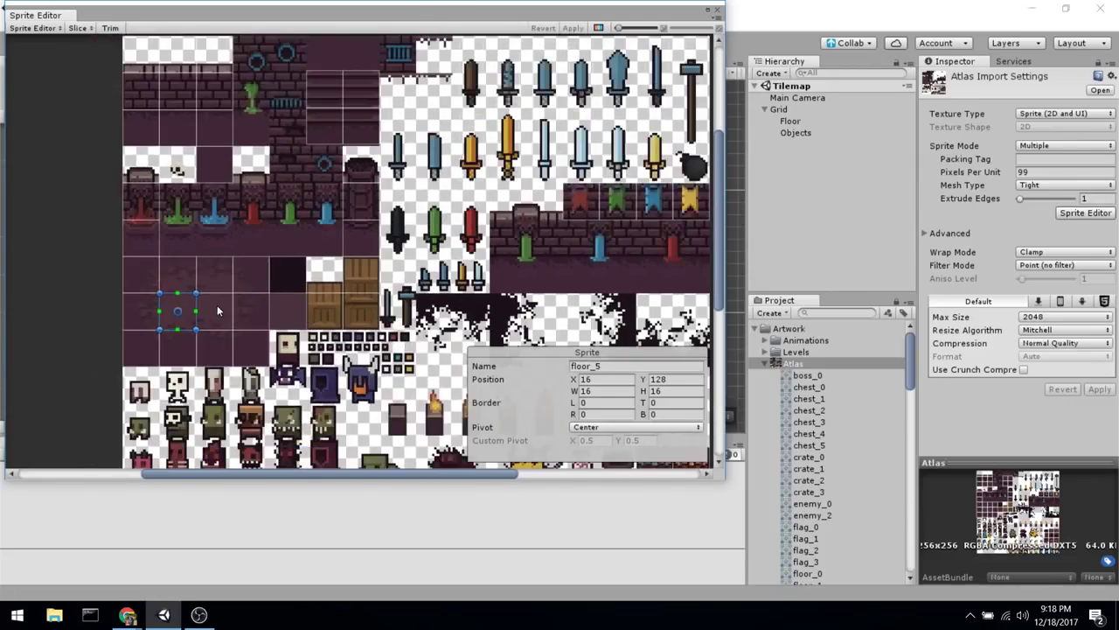
{"action": "left_click", "coordinate": [716, 10]}
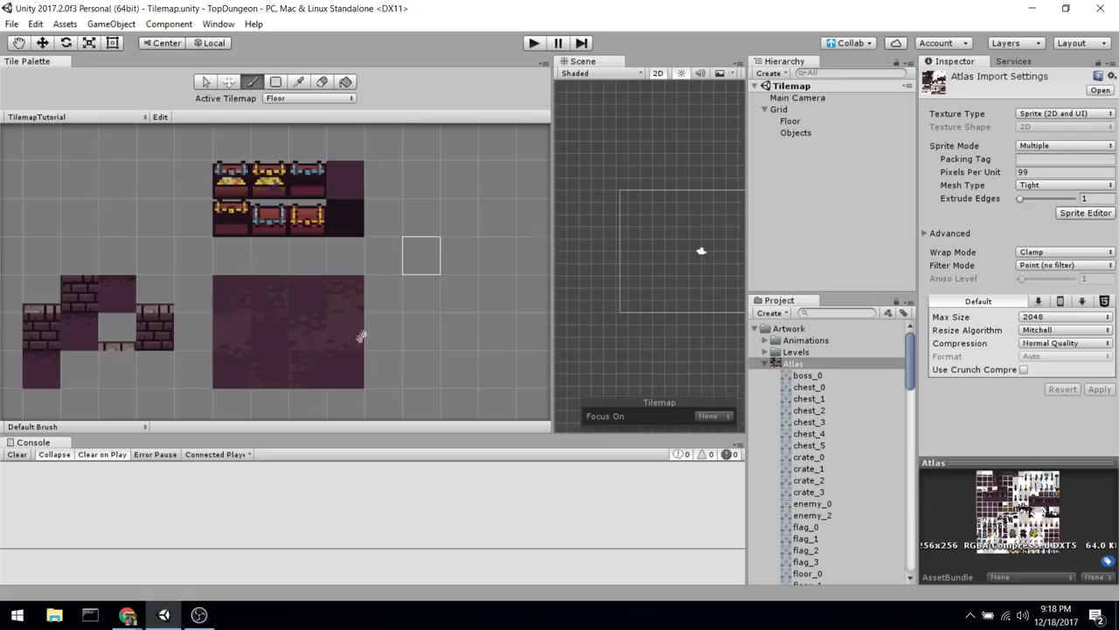
In palette Edit mode, move floor_4 one cell up-left and its neighbour one cell up-right
{"action": "scroll", "coordinate": [359, 345], "scroll_direction": "down", "scroll_amount": 3}
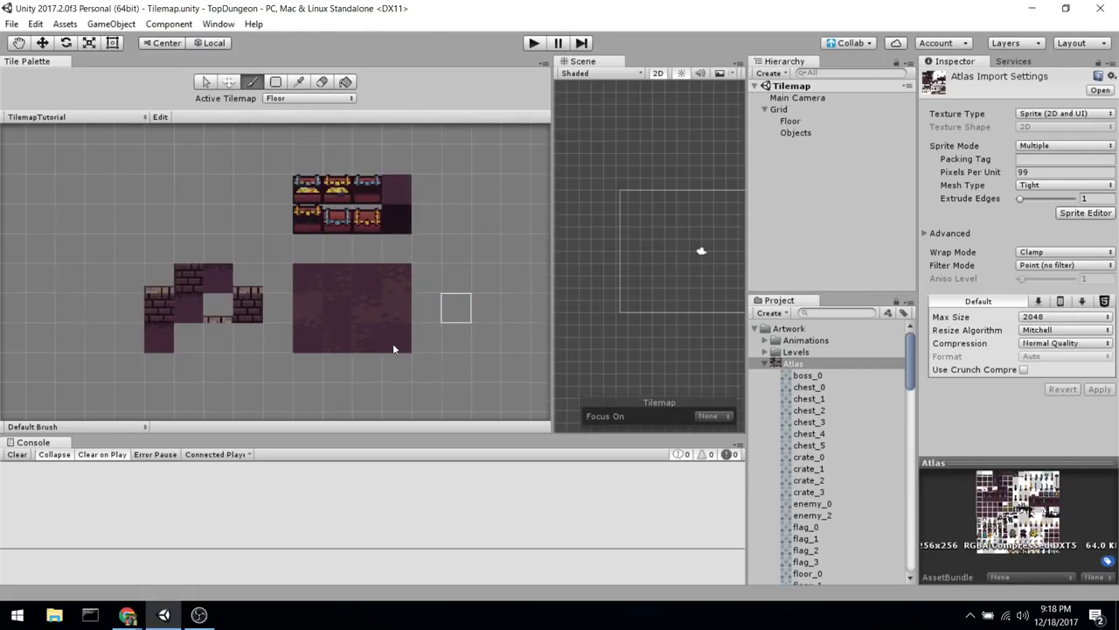
{"action": "scroll", "coordinate": [421, 306], "scroll_direction": "up", "scroll_amount": 2}
{"action": "key", "text": "i"}
{"action": "key", "text": "b"}
{"action": "mouse_move", "coordinate": [407, 278]}
{"action": "middle_mouse_down"}
{"action": "mouse_move", "coordinate": [381, 280]}
{"action": "mouse_move", "coordinate": [471, 305]}
{"action": "mouse_move", "coordinate": [454, 297]}
{"action": "middle_mouse_up"}
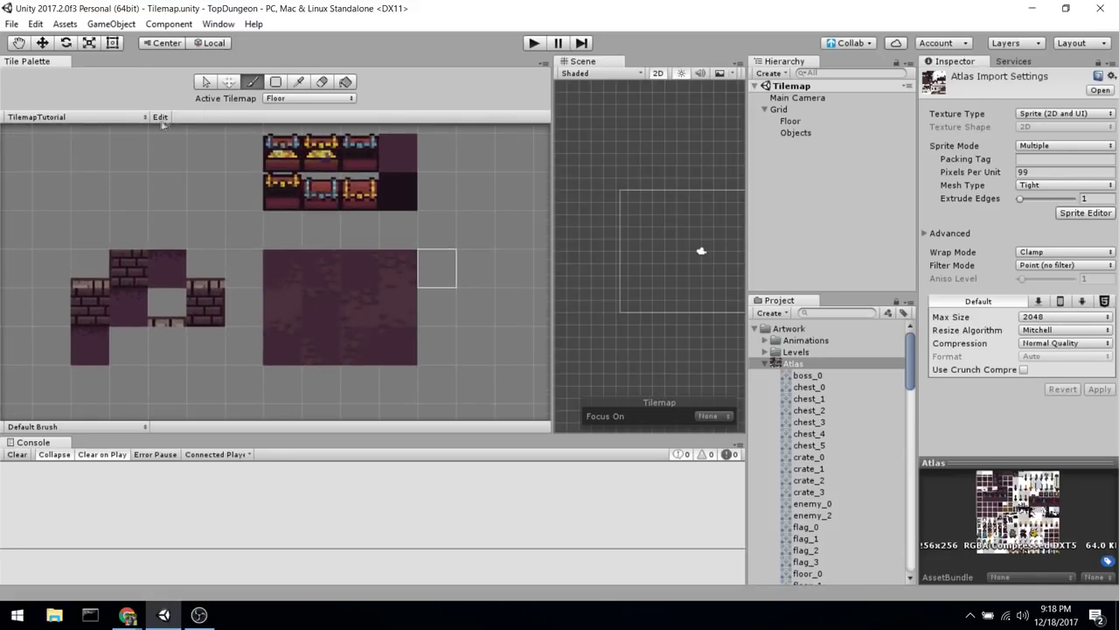
{"action": "key", "text": "s"}
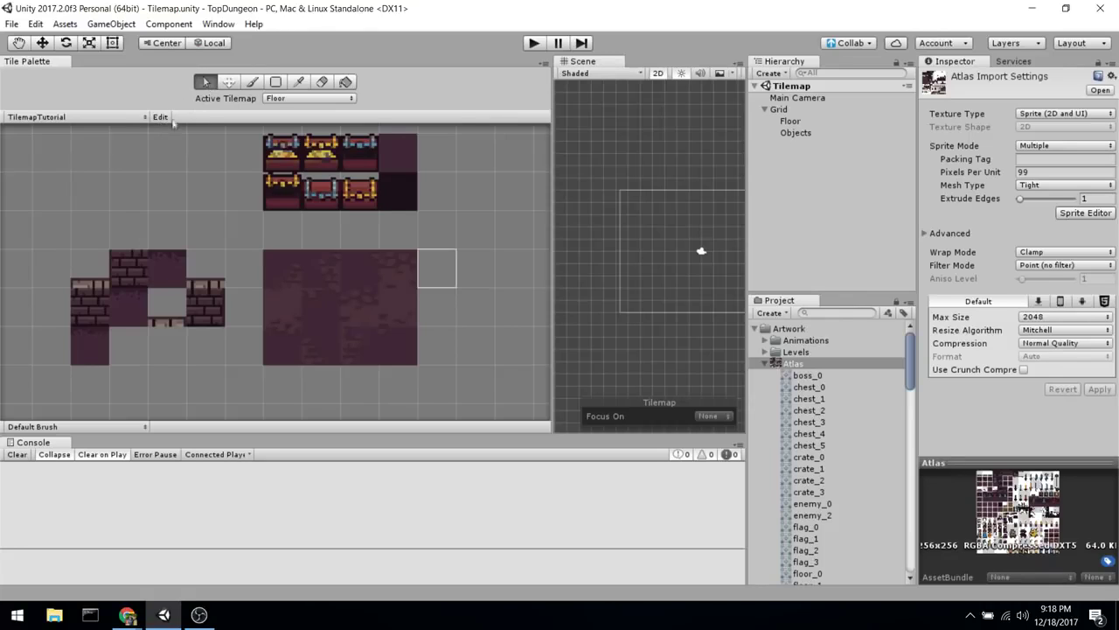
{"action": "left_click", "coordinate": [414, 281]}
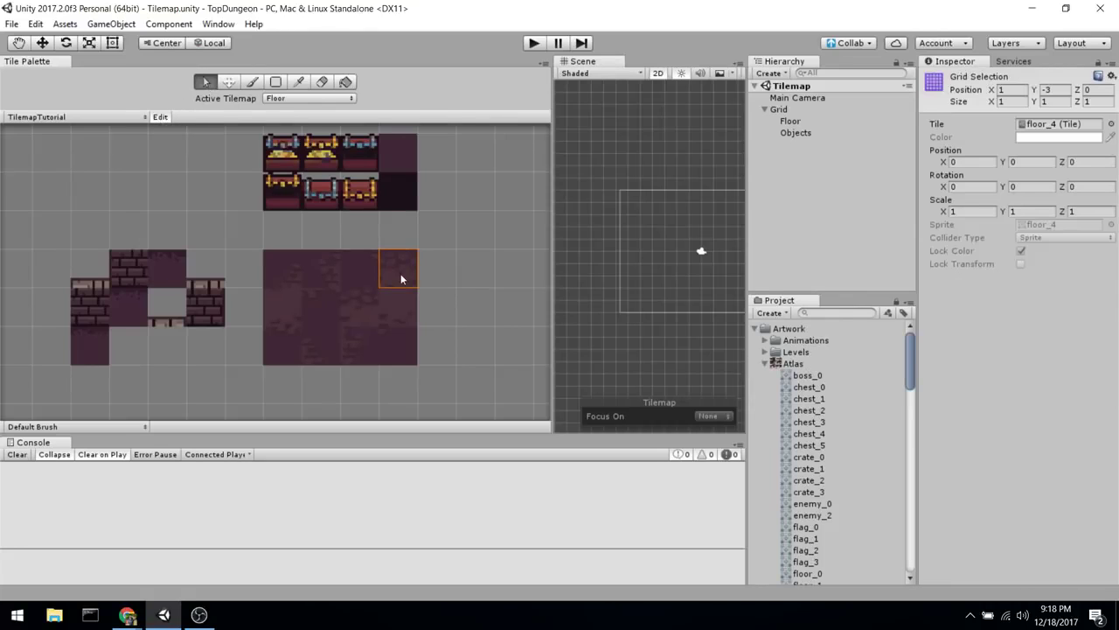
{"action": "key", "text": "m"}
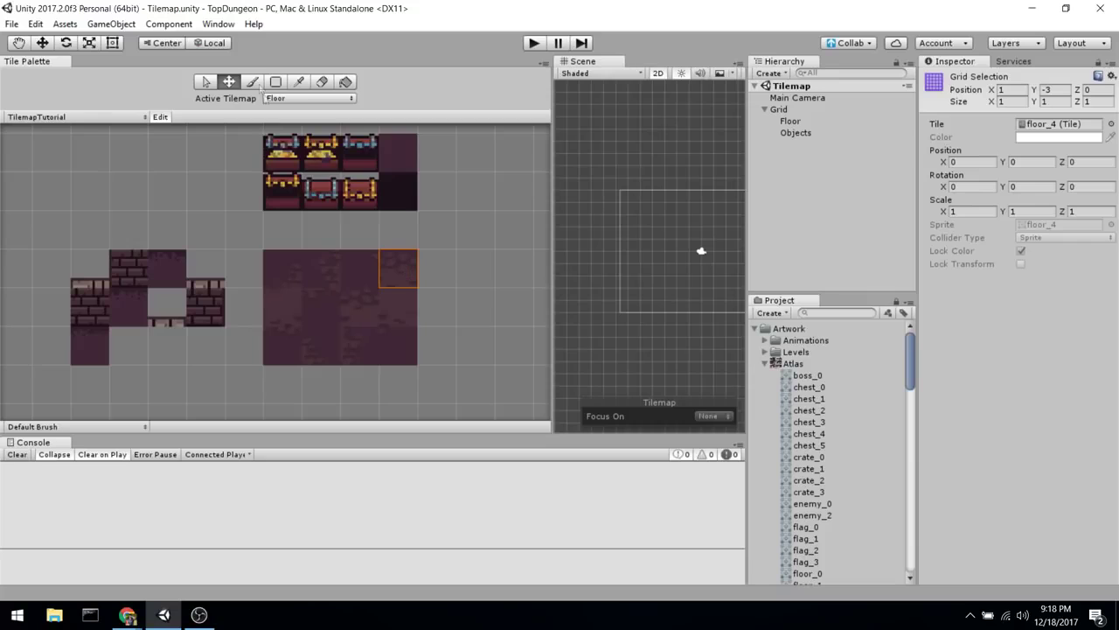
{"action": "left_click_drag", "start_coordinate": [393, 276], "coordinate": [355, 238]}
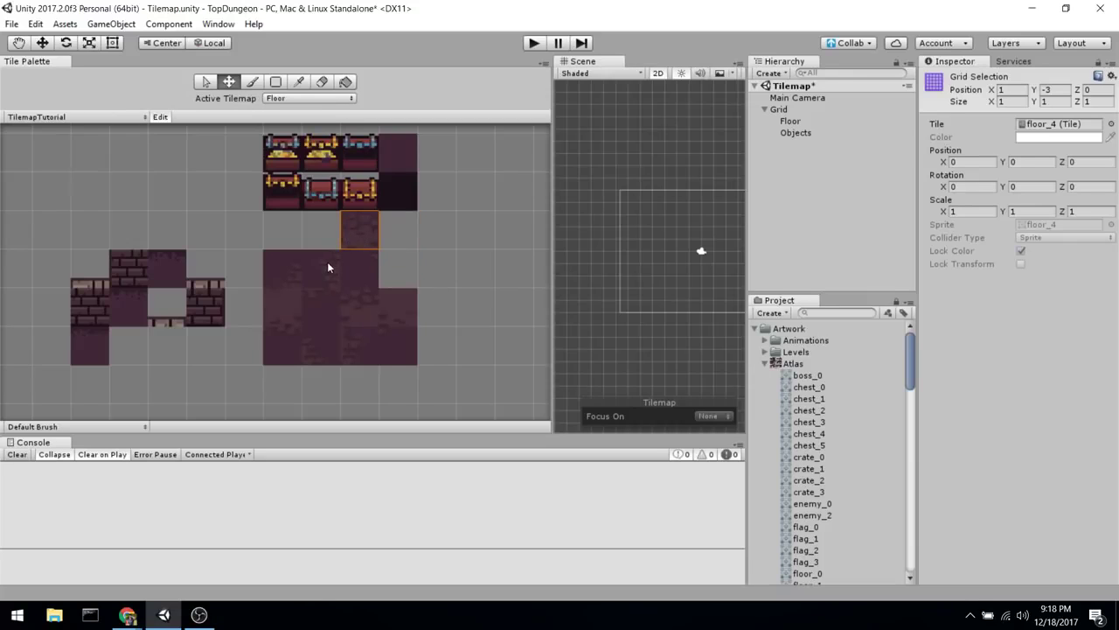
{"action": "key", "text": "s"}
{"action": "left_click", "coordinate": [325, 265]}
{"action": "left_click", "coordinate": [269, 275]}
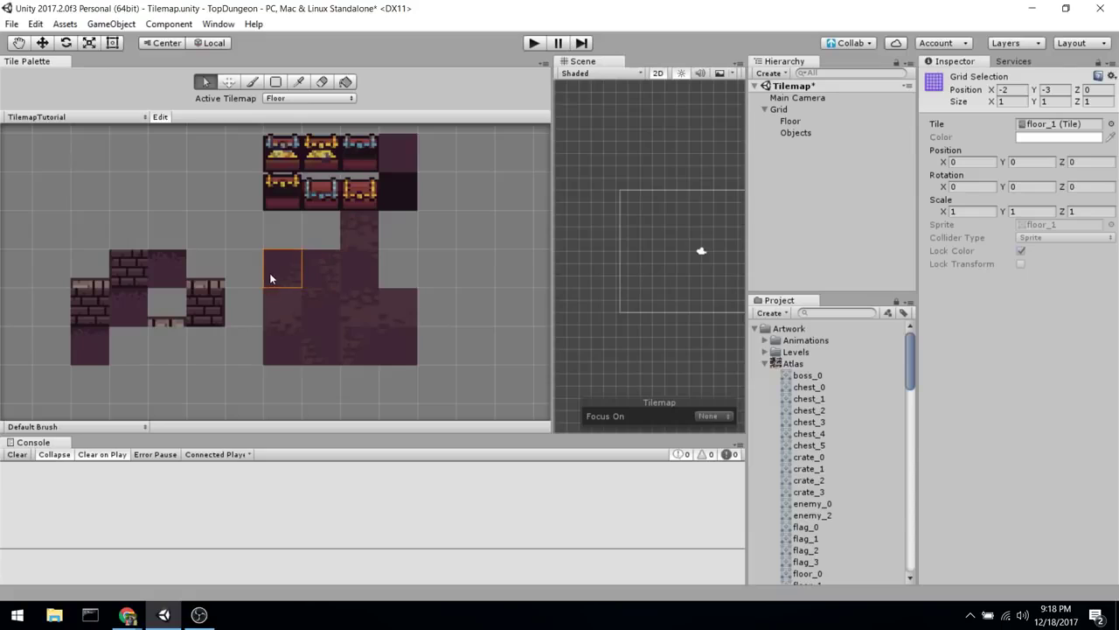
{"action": "key", "text": "m"}
{"action": "left_click_drag", "start_coordinate": [276, 273], "coordinate": [321, 236]}
Shift four more stray floor tiles up and right into the growing floor block
{"action": "key", "text": "s"}
{"action": "key", "text": "m"}
{"action": "left_click_drag", "start_coordinate": [364, 272], "coordinate": [480, 350]}
{"action": "key", "text": "s"}
{"action": "key", "text": "m"}
{"action": "key", "text": "s"}
{"action": "left_click", "coordinate": [408, 311]}
{"action": "key", "text": "m"}
{"action": "left_click_drag", "start_coordinate": [407, 310], "coordinate": [362, 279]}
{"action": "key", "text": "s"}
{"action": "left_click", "coordinate": [270, 316]}
{"action": "key", "text": "m"}
{"action": "left_click_drag", "start_coordinate": [270, 315], "coordinate": [398, 278]}
{"action": "key", "text": "s"}
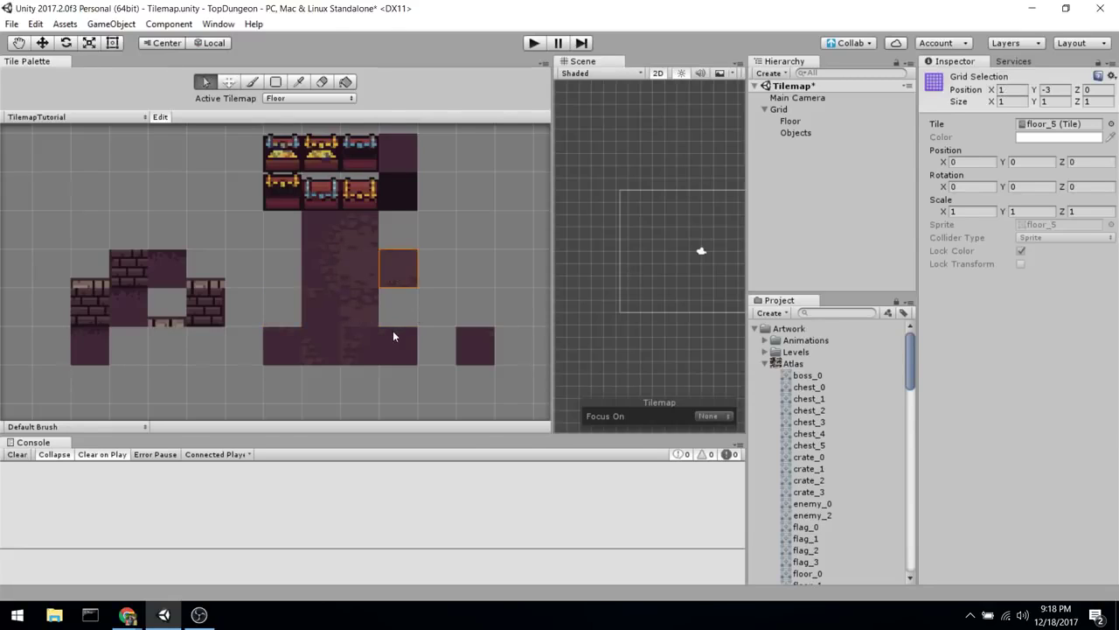
{"action": "left_click", "coordinate": [373, 319]}
{"action": "key", "text": "m"}
{"action": "left_click_drag", "start_coordinate": [367, 308], "coordinate": [390, 264]}
{"action": "key", "text": "s"}
{"action": "left_click", "coordinate": [315, 309]}
{"action": "key", "text": "m"}
{"action": "left_click_drag", "start_coordinate": [337, 307], "coordinate": [432, 274]}
Move the bottom floor tile and the remaining strays into the compact floor block
{"action": "key", "text": "s"}
{"action": "left_click", "coordinate": [352, 345]}
{"action": "key", "text": "m"}
{"action": "key", "text": "s"}
{"action": "key", "text": "m"}
{"action": "left_click_drag", "start_coordinate": [307, 357], "coordinate": [437, 233]}
{"action": "key", "text": "s"}
{"action": "left_click", "coordinate": [395, 347]}
{"action": "key", "text": "m"}
{"action": "left_click_drag", "start_coordinate": [408, 339], "coordinate": [446, 299]}
{"action": "key", "text": "s"}
{"action": "left_click", "coordinate": [475, 341]}
{"action": "key", "text": "m"}
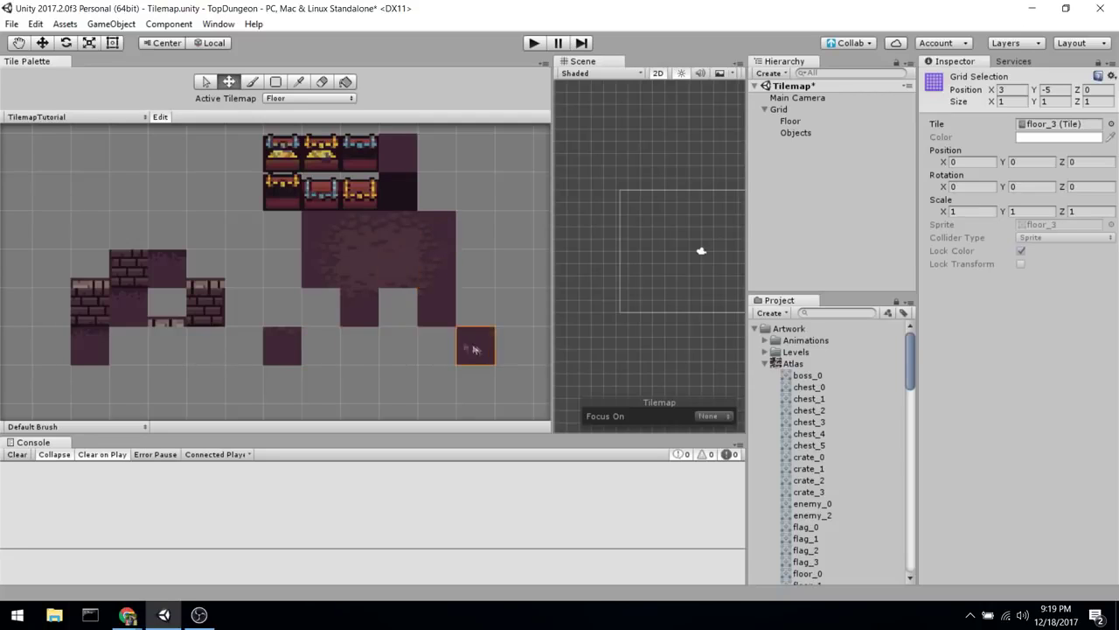
{"action": "left_click_drag", "start_coordinate": [477, 344], "coordinate": [323, 305]}
{"action": "key", "text": "s"}
{"action": "left_click", "coordinate": [287, 358]}
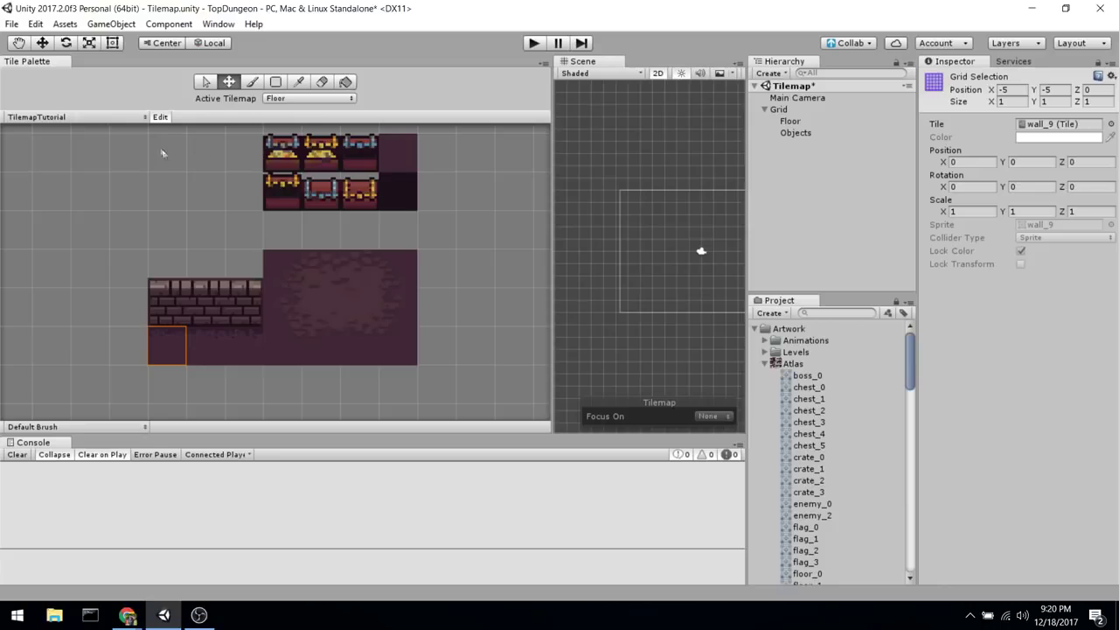
Exit palette editing, save the scene, and drag the enemy_2 sprite onto the palette
{"action": "left_click", "coordinate": [162, 118]}
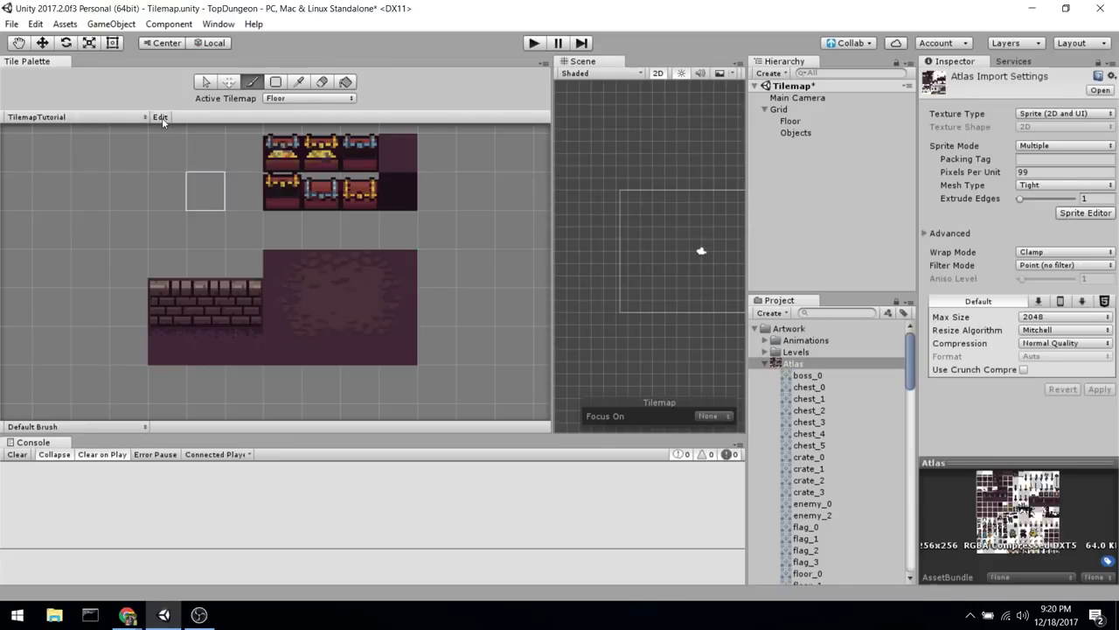
{"action": "key", "text": "ctrl+s"}
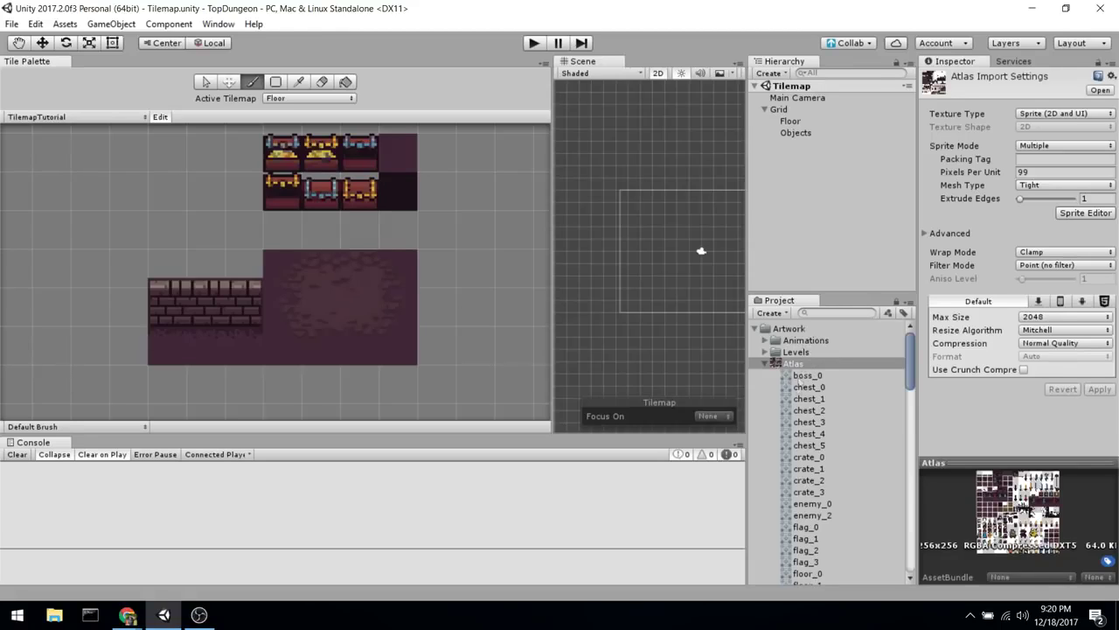
{"action": "left_click", "coordinate": [839, 410]}
{"action": "left_click_drag", "start_coordinate": [847, 515], "coordinate": [203, 232]}
Save the enemy tile asset in TilemapTutorial/Tiles and shift it right on the palette
{"action": "double_click", "coordinate": [192, 194]}
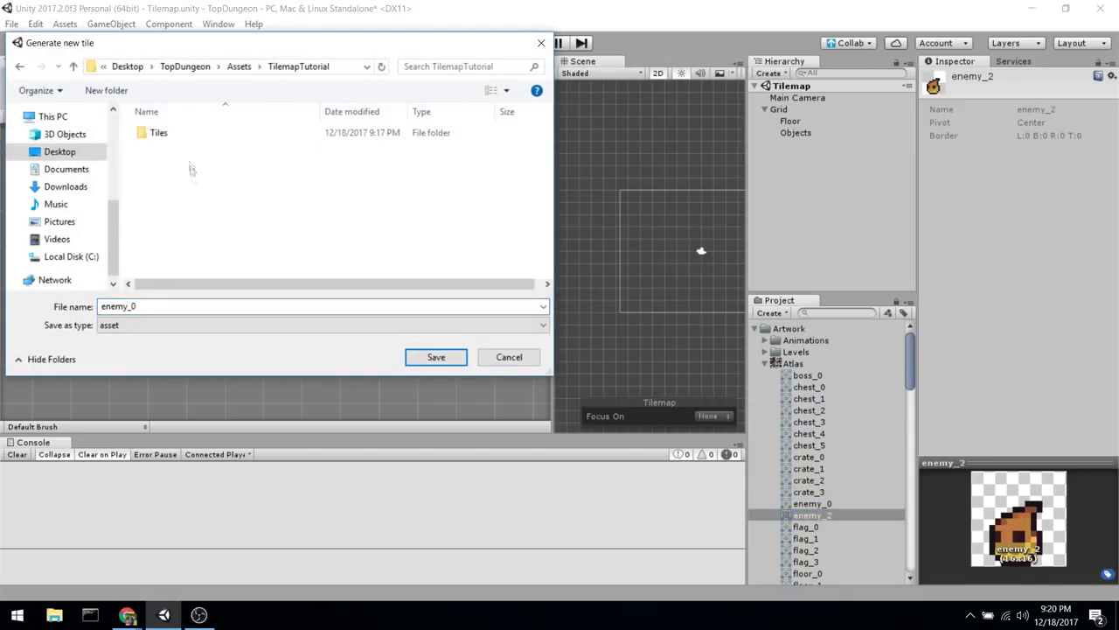
{"action": "double_click", "coordinate": [168, 135]}
{"action": "left_click", "coordinate": [433, 355]}
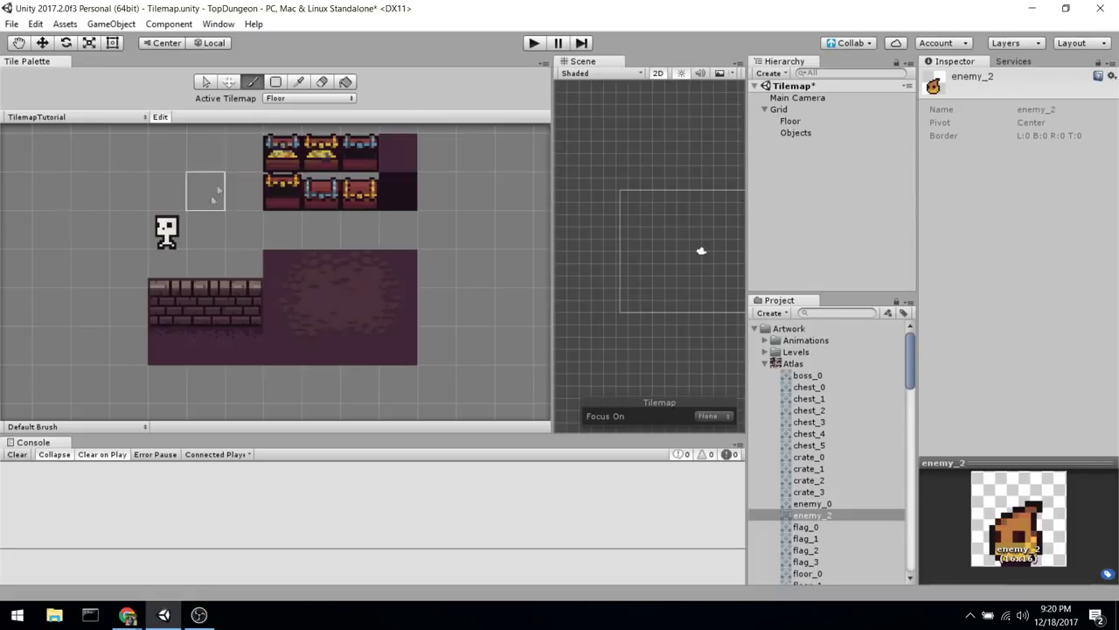
{"action": "key", "text": "s"}
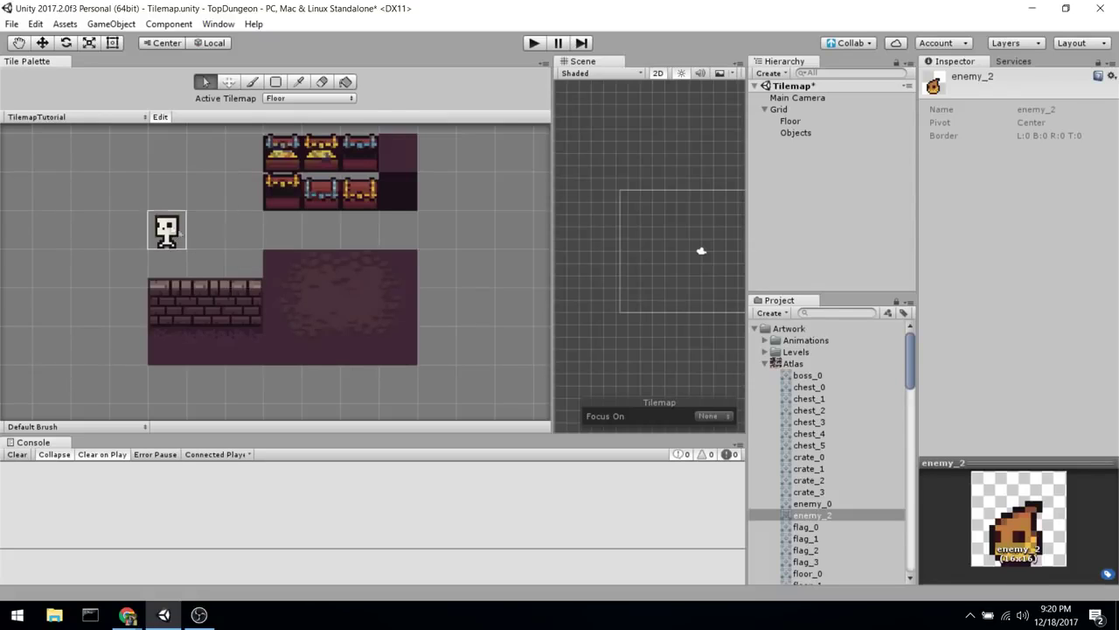
{"action": "left_click", "coordinate": [167, 230]}
{"action": "key", "text": "m"}
{"action": "left_click_drag", "start_coordinate": [180, 235], "coordinate": [257, 234]}
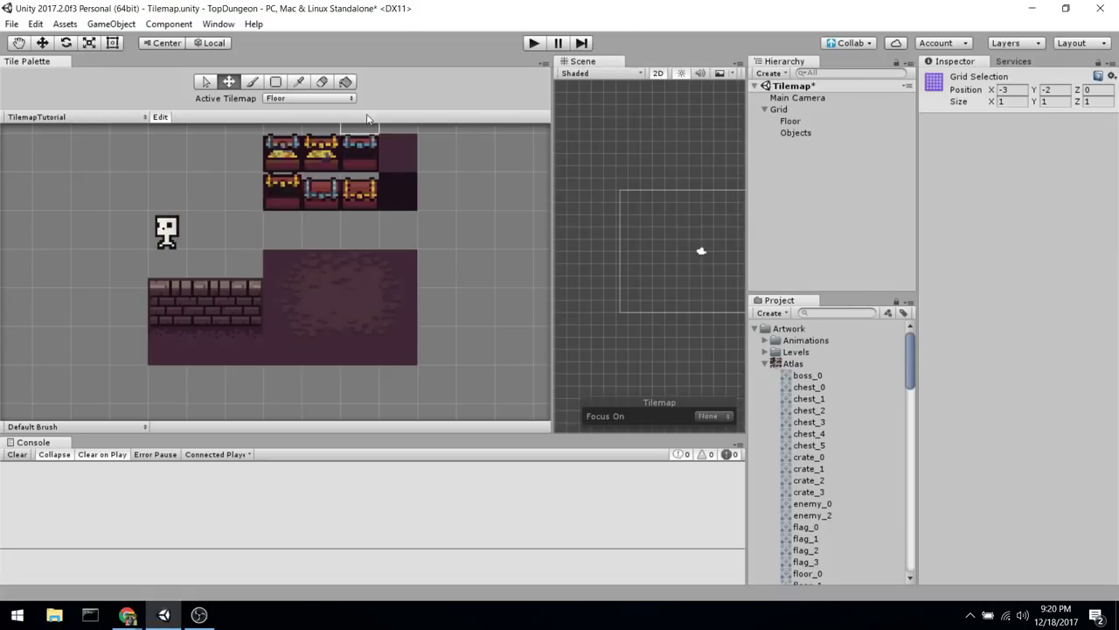
Erase the enemy tile from the palette with the fill tool and save the scene
{"action": "left_click", "coordinate": [346, 81]}
{"action": "left_click", "coordinate": [166, 231]}
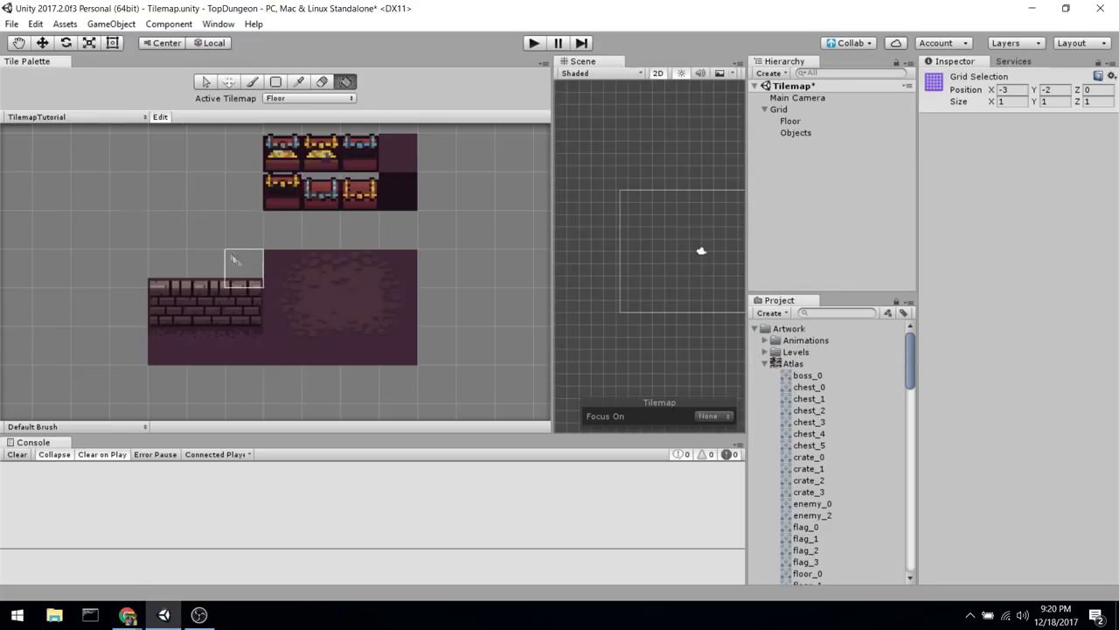
{"action": "left_click", "coordinate": [347, 82]}
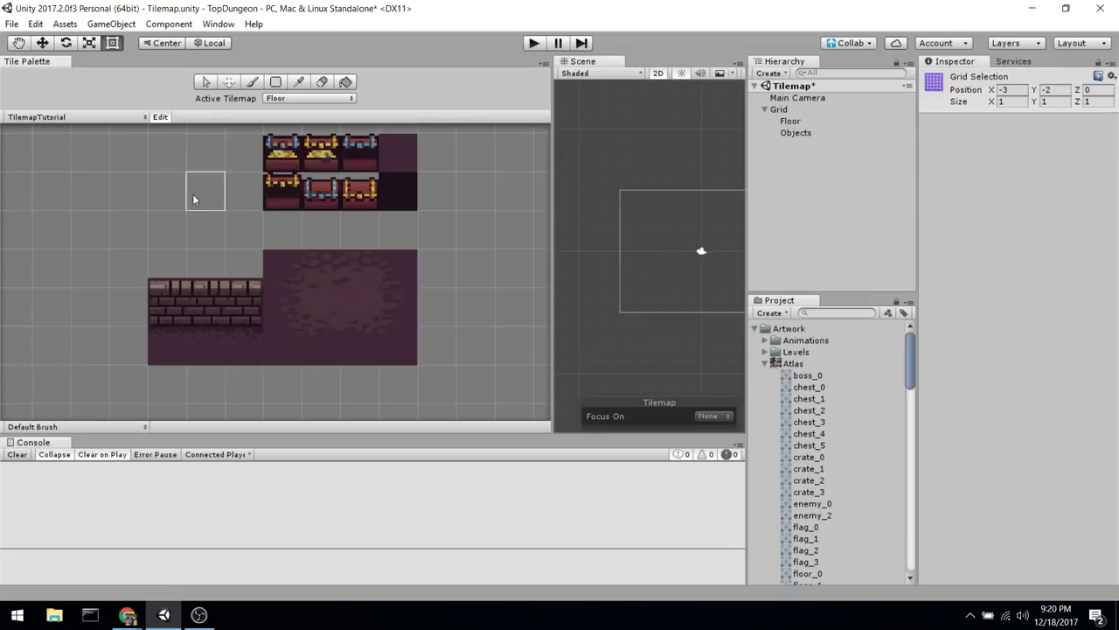
{"action": "key", "text": "ctrl+s"}
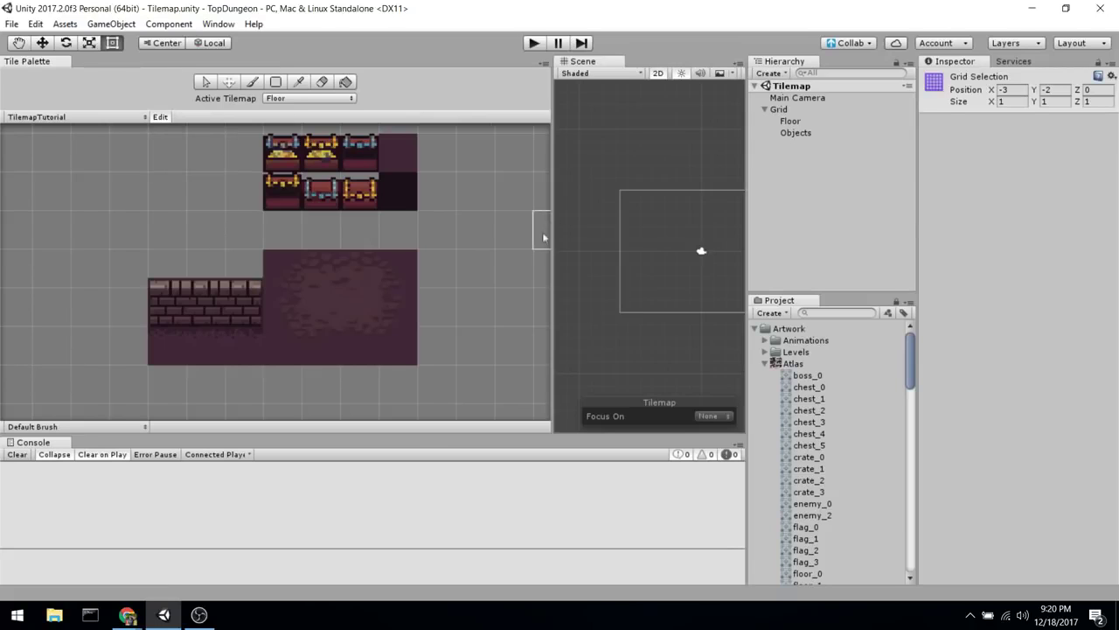
{"action": "left_click_drag", "start_coordinate": [552, 236], "coordinate": [290, 222]}
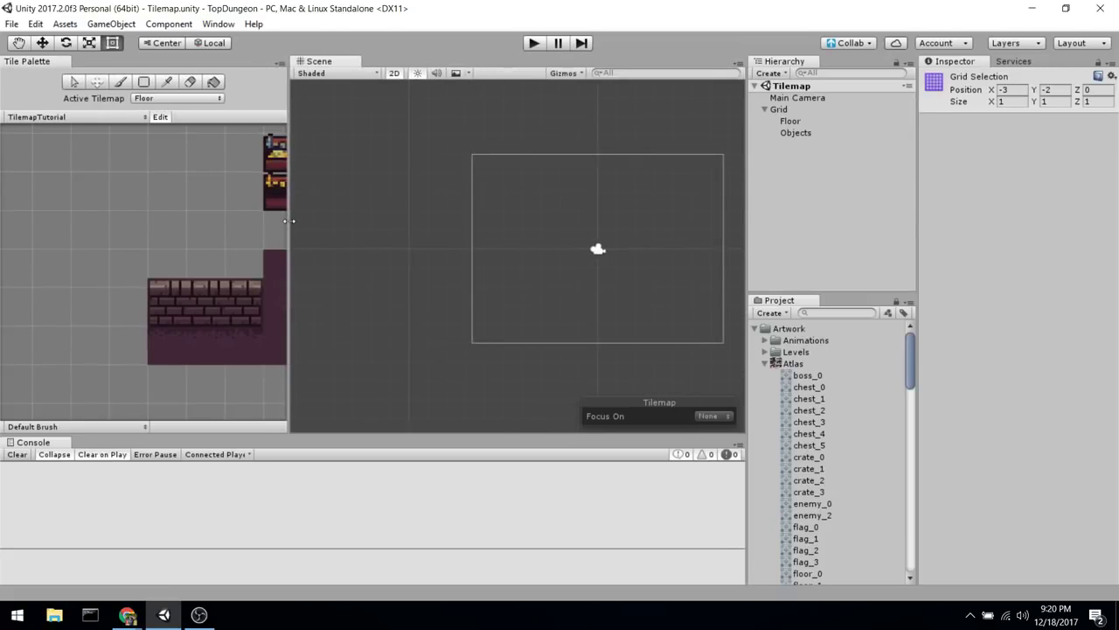
Choose the 4x3 floor block in the palette as the brush, then a single floor tile
{"action": "middle_click_drag", "start_coordinate": [220, 220], "coordinate": [75, 230]}
{"action": "key", "text": "b"}
{"action": "scroll", "coordinate": [236, 262], "scroll_direction": "down", "scroll_amount": 3}
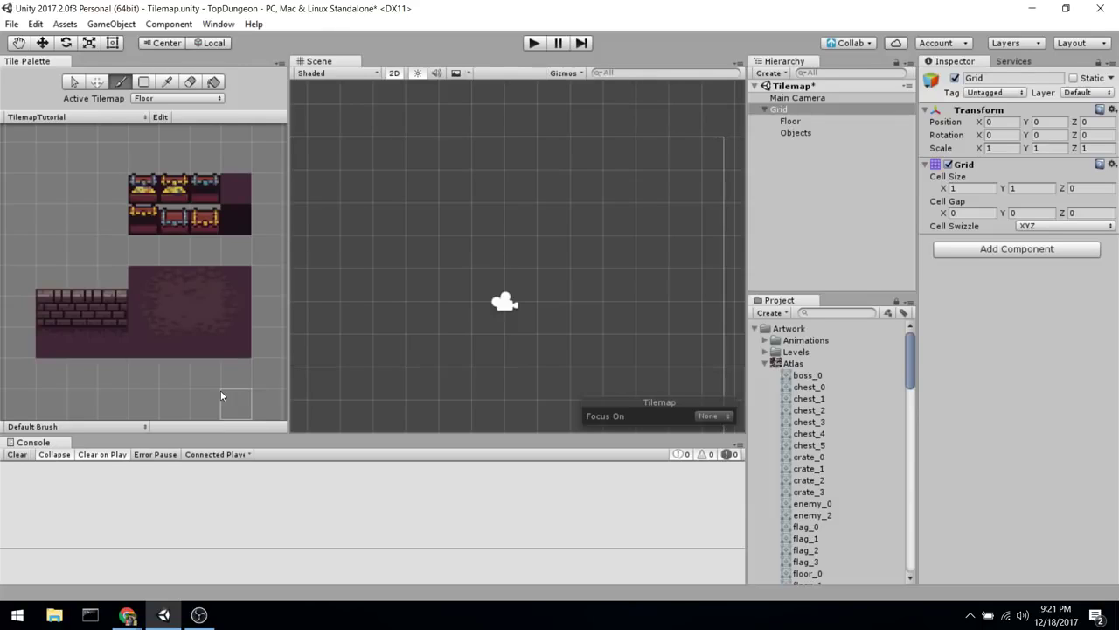
{"action": "left_click_drag", "start_coordinate": [51, 185], "coordinate": [249, 348]}
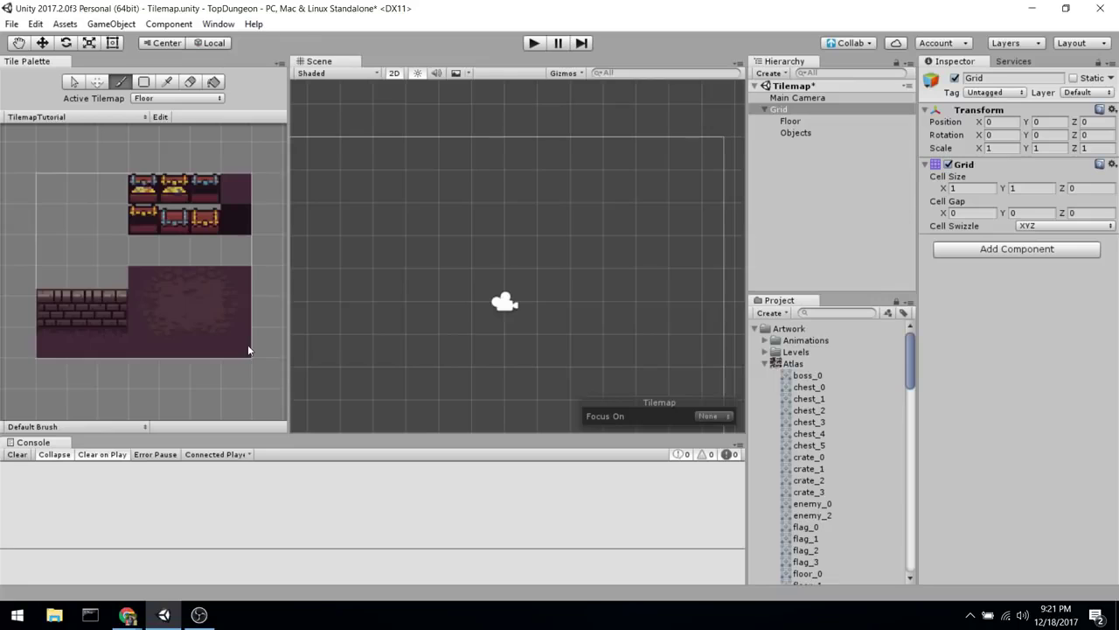
{"action": "scroll", "coordinate": [480, 186], "scroll_direction": "down", "scroll_amount": 2}
{"action": "scroll", "coordinate": [480, 186], "scroll_direction": "down", "scroll_amount": 1}
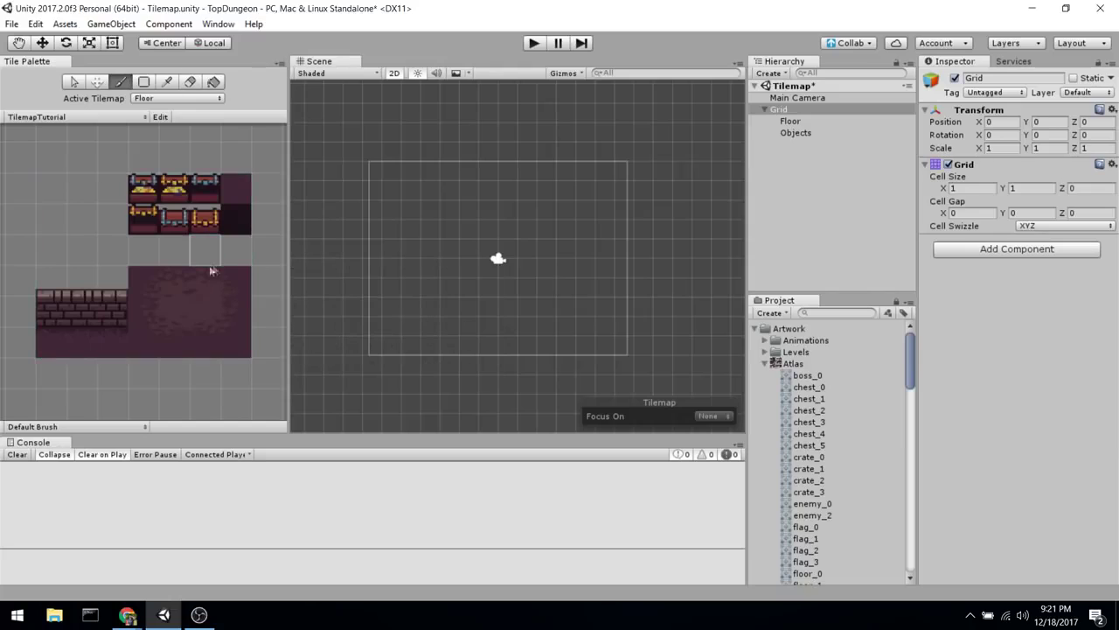
{"action": "left_click_drag", "start_coordinate": [140, 278], "coordinate": [240, 341]}
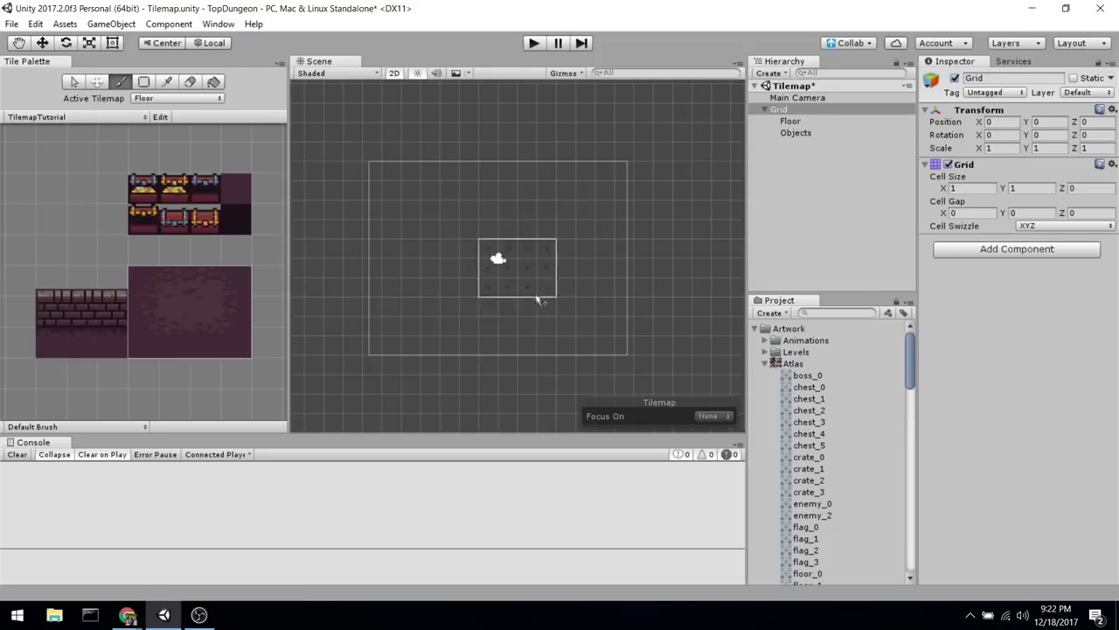
{"action": "scroll", "coordinate": [603, 324], "scroll_direction": "up", "scroll_amount": 5}
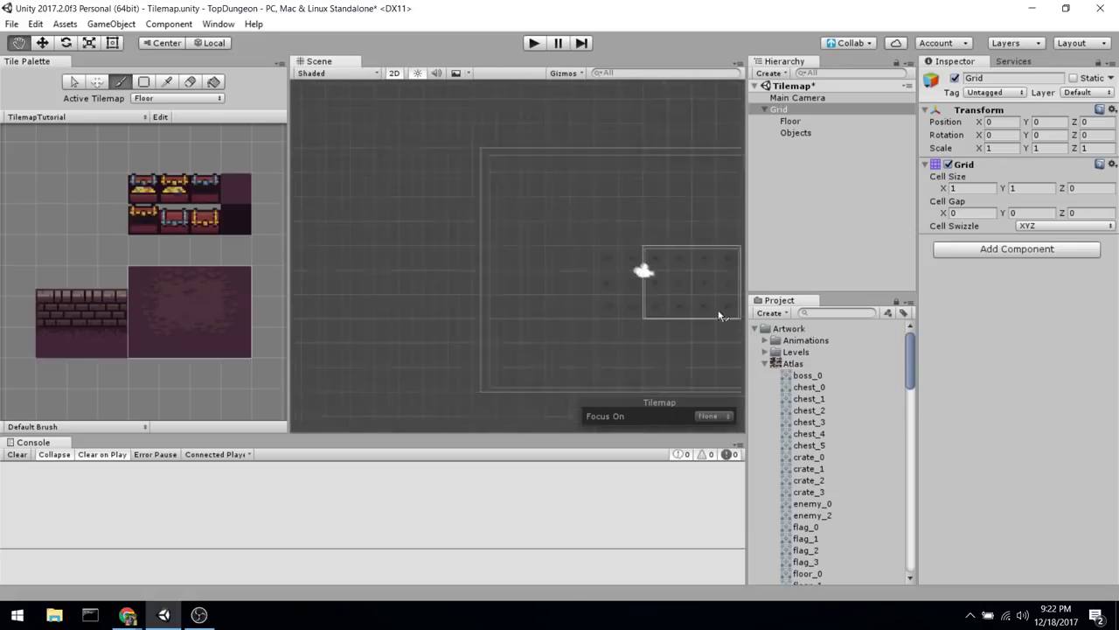
{"action": "scroll", "coordinate": [603, 179], "scroll_direction": "up", "scroll_amount": 3}
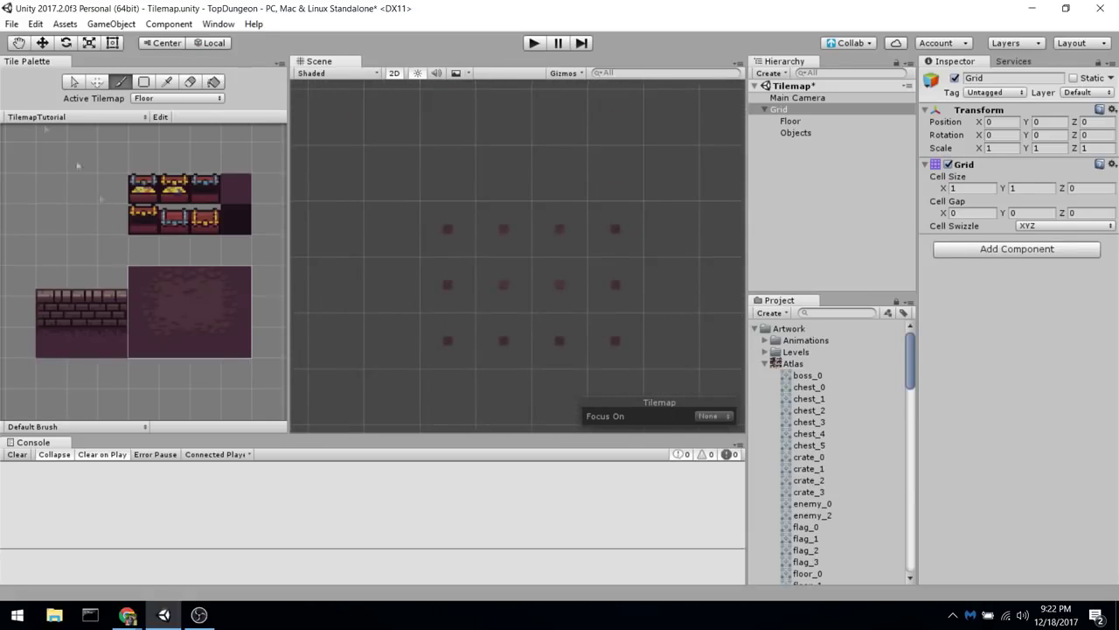
{"action": "left_click", "coordinate": [144, 282]}
{"action": "left_click", "coordinate": [164, 290]}
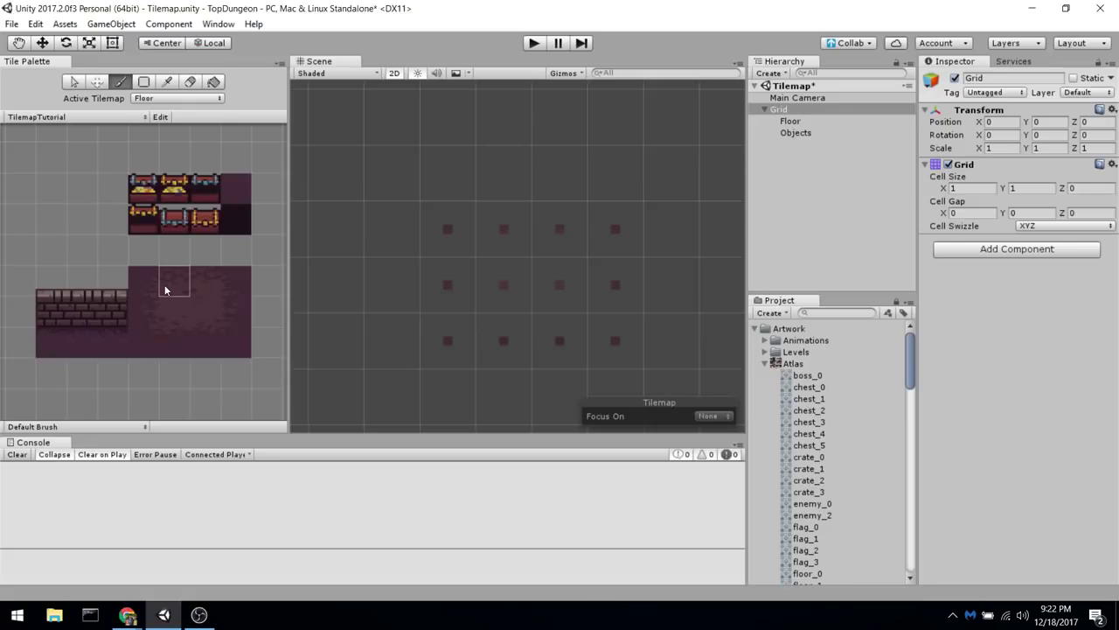
{"action": "left_click", "coordinate": [864, 213]}
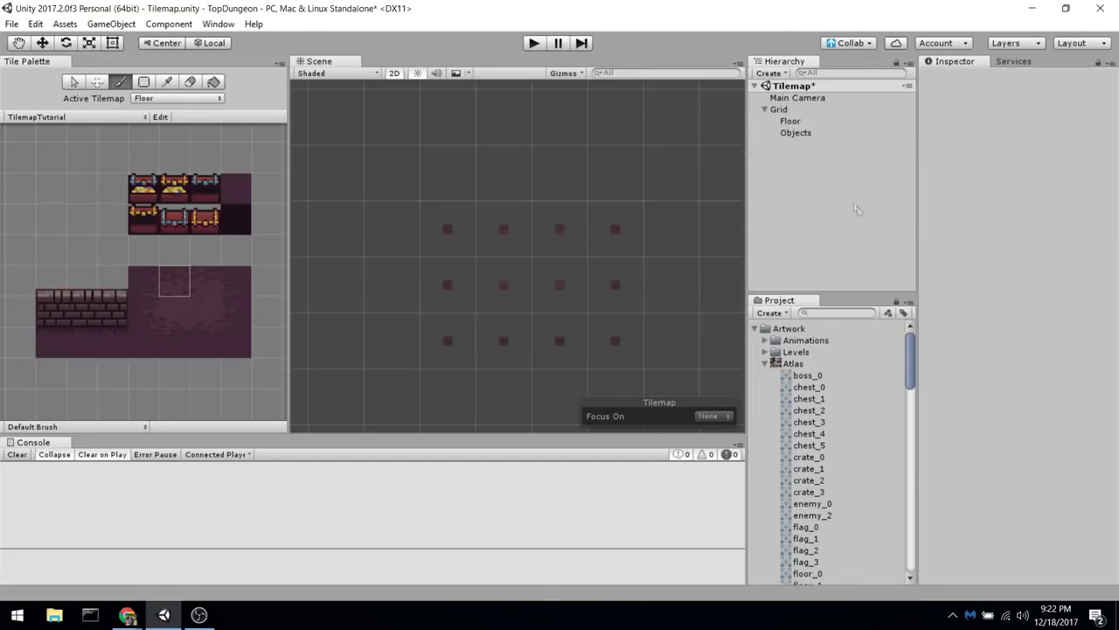
Set the Grid's Cell Size X and Y both to 0.16 in the Inspector
{"action": "left_click", "coordinate": [781, 110]}
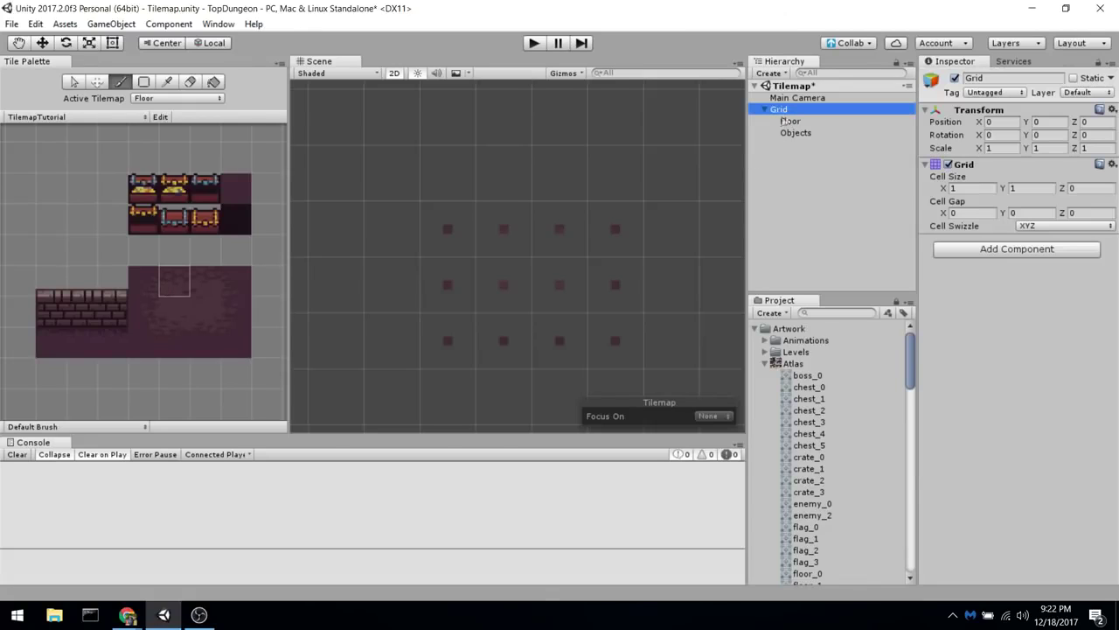
{"action": "left_click", "coordinate": [960, 188]}
{"action": "type", "text": "0.16"}
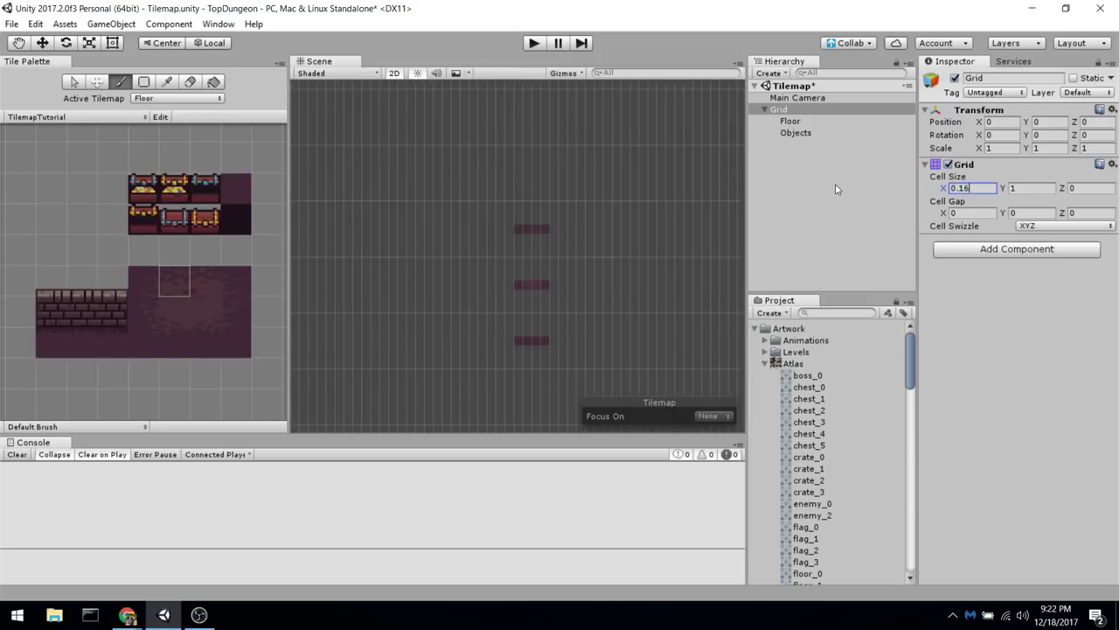
{"action": "key", "text": "Tab"}
{"action": "type", "text": "0.16"}
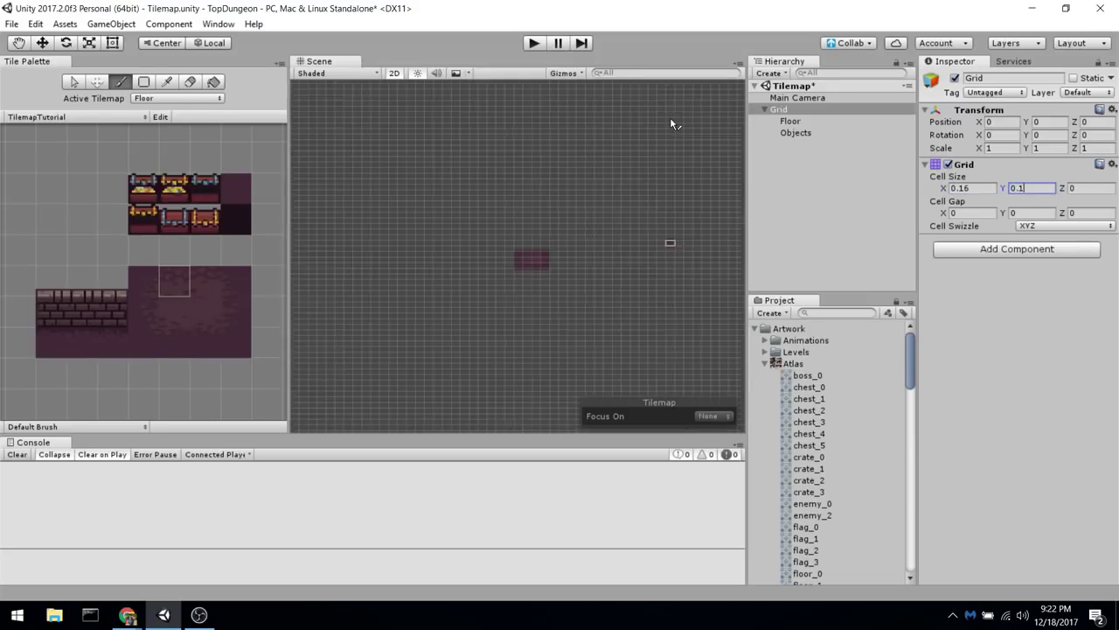
{"action": "scroll", "coordinate": [544, 295], "scroll_direction": "up", "scroll_amount": 6}
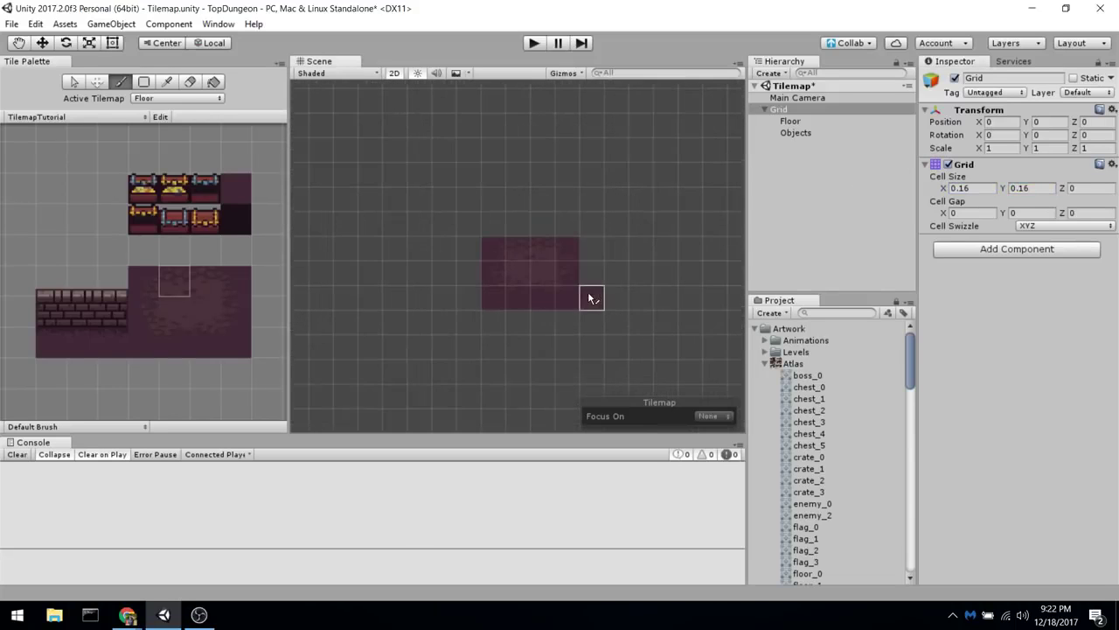
{"action": "scroll", "coordinate": [613, 179], "scroll_direction": "down", "scroll_amount": 3}
Paint a wide strip of the 4x3 floor block, undoing the extra row
{"action": "mouse_move", "coordinate": [149, 284]}
{"action": "left_mouse_down"}
{"action": "mouse_move", "coordinate": [225, 338]}
{"action": "mouse_move", "coordinate": [252, 342]}
{"action": "left_mouse_up"}
{"action": "left_click", "coordinate": [134, 261]}
{"action": "left_click_drag", "start_coordinate": [134, 262], "coordinate": [251, 357]}
{"action": "mouse_move", "coordinate": [473, 242]}
{"action": "left_mouse_down"}
{"action": "mouse_move", "coordinate": [669, 243]}
{"action": "mouse_move", "coordinate": [677, 252]}
{"action": "left_mouse_up"}
{"action": "key", "text": "ctrl+z"}
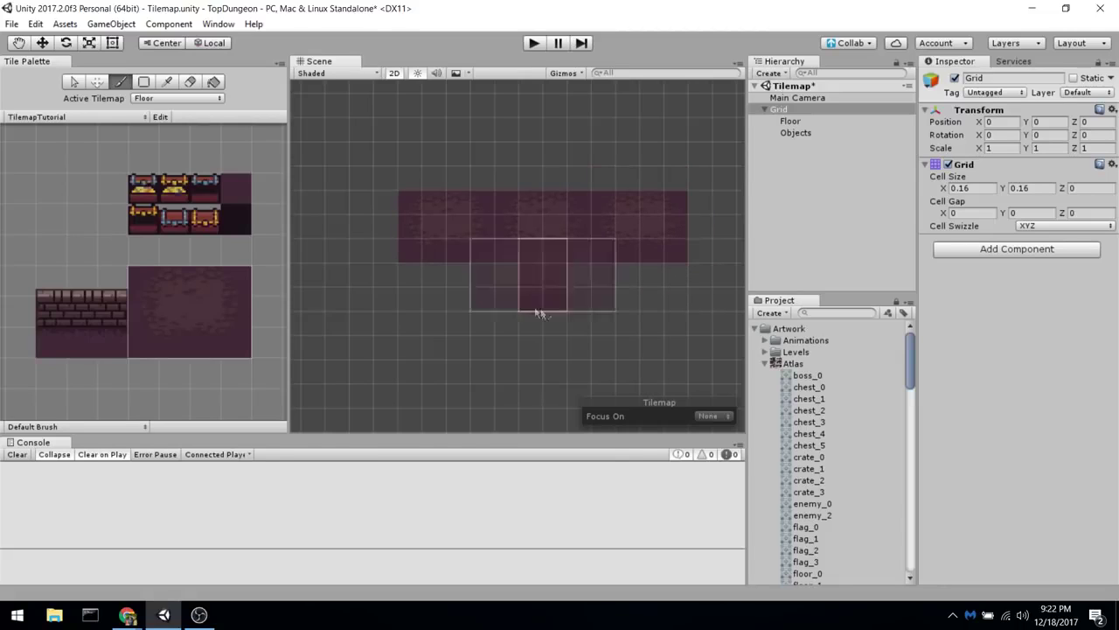
Paint a three-tall brick wall row, then erase the wall and floor tiles with the Eraser
{"action": "left_click", "coordinate": [172, 293]}
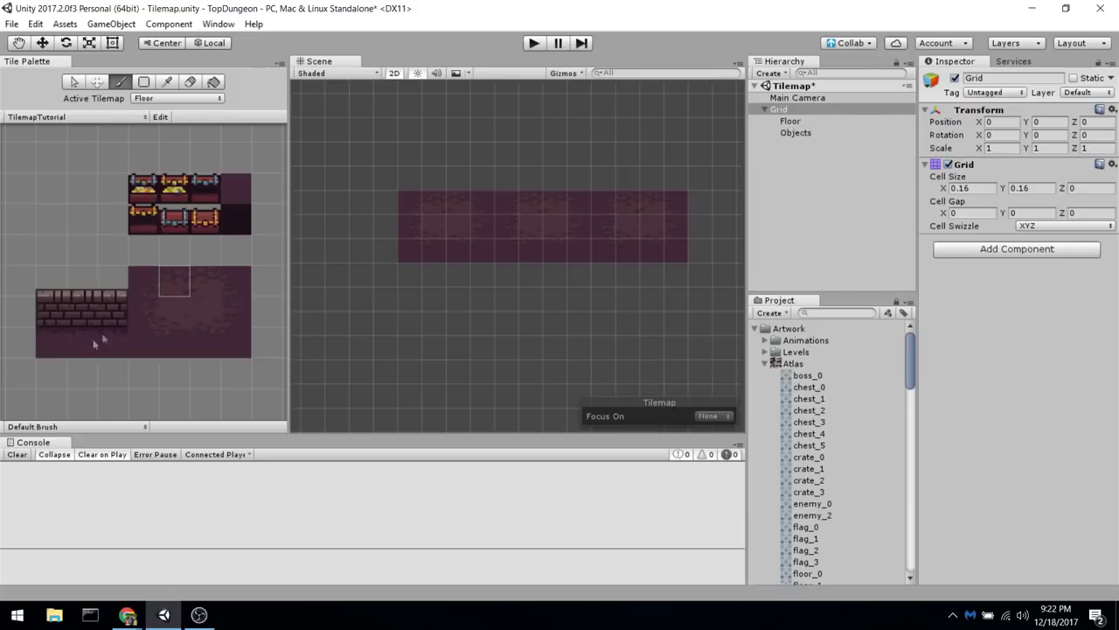
{"action": "left_click_drag", "start_coordinate": [79, 293], "coordinate": [83, 343]}
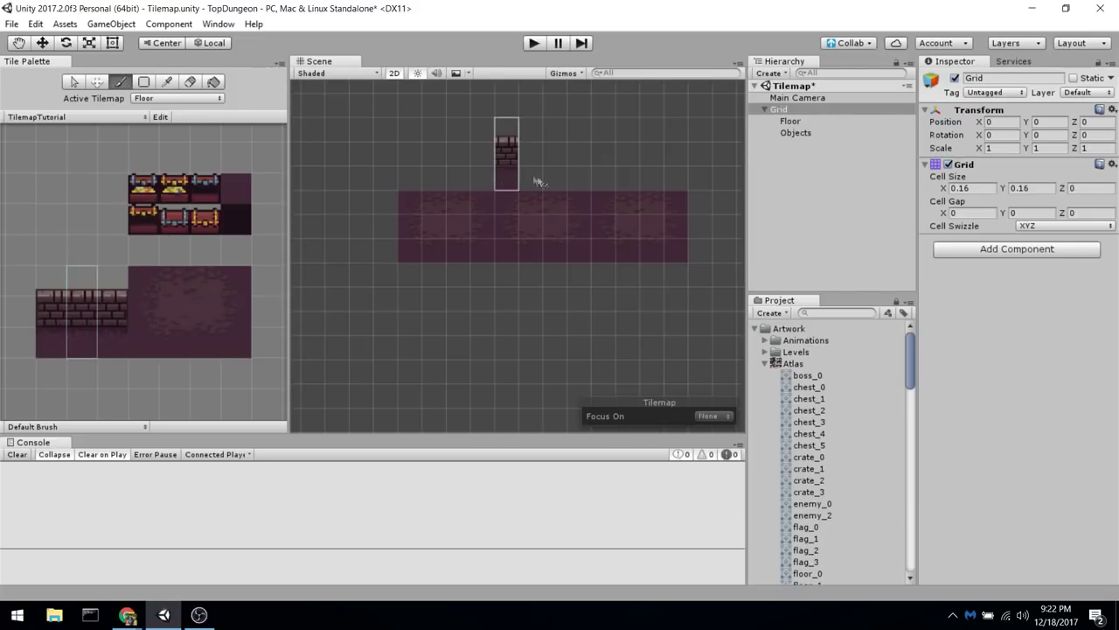
{"action": "left_click_drag", "start_coordinate": [398, 187], "coordinate": [651, 184]}
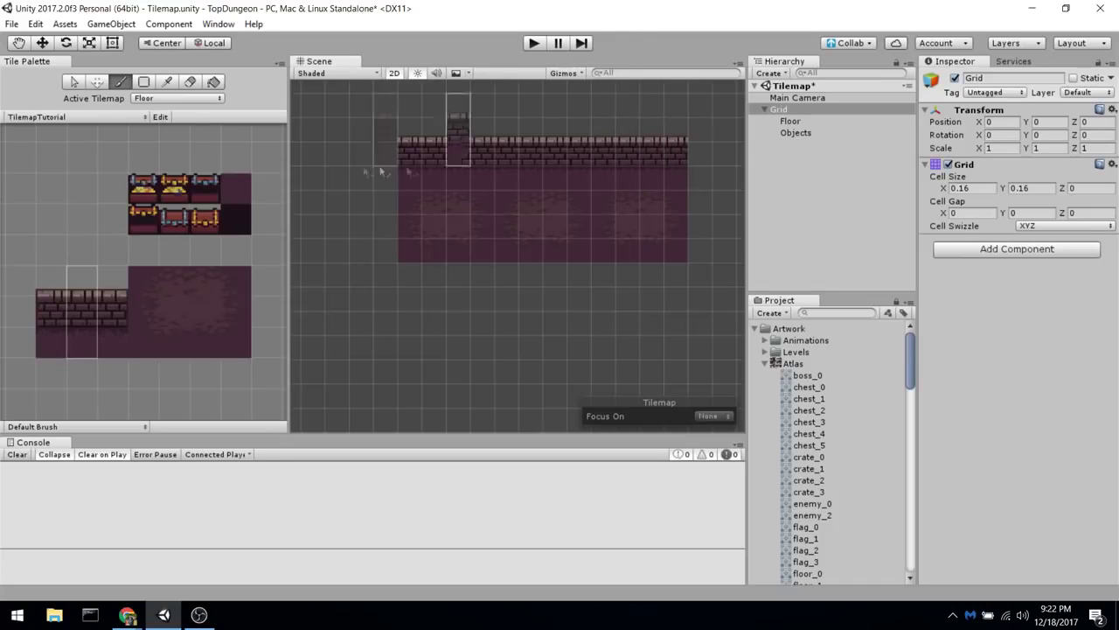
{"action": "middle_click_drag", "start_coordinate": [533, 164], "coordinate": [531, 200]}
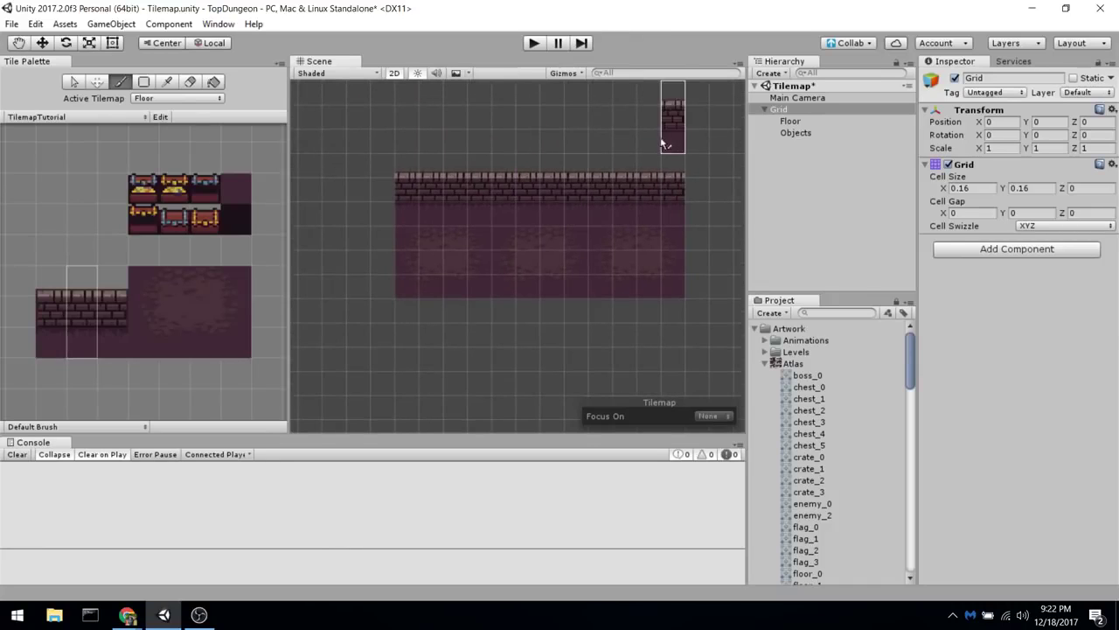
{"action": "key", "text": "d"}
{"action": "left_click_drag", "start_coordinate": [697, 218], "coordinate": [597, 215]}
{"action": "mouse_move", "coordinate": [598, 284]}
{"action": "left_mouse_down"}
{"action": "mouse_move", "coordinate": [694, 280]}
{"action": "mouse_move", "coordinate": [508, 278]}
{"action": "mouse_move", "coordinate": [551, 332]}
{"action": "mouse_move", "coordinate": [429, 194]}
{"action": "mouse_move", "coordinate": [525, 263]}
{"action": "mouse_move", "coordinate": [585, 266]}
{"action": "left_mouse_up"}
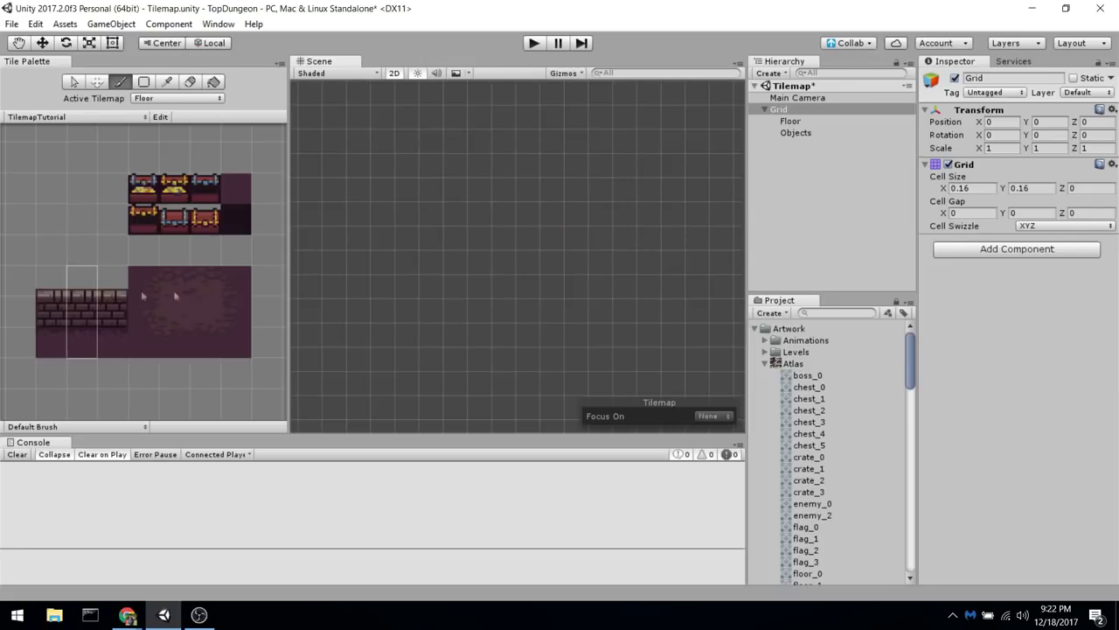
Paint the 4x3 floor block and a three-tall brick wall column above it
{"action": "left_click_drag", "start_coordinate": [140, 275], "coordinate": [245, 351]}
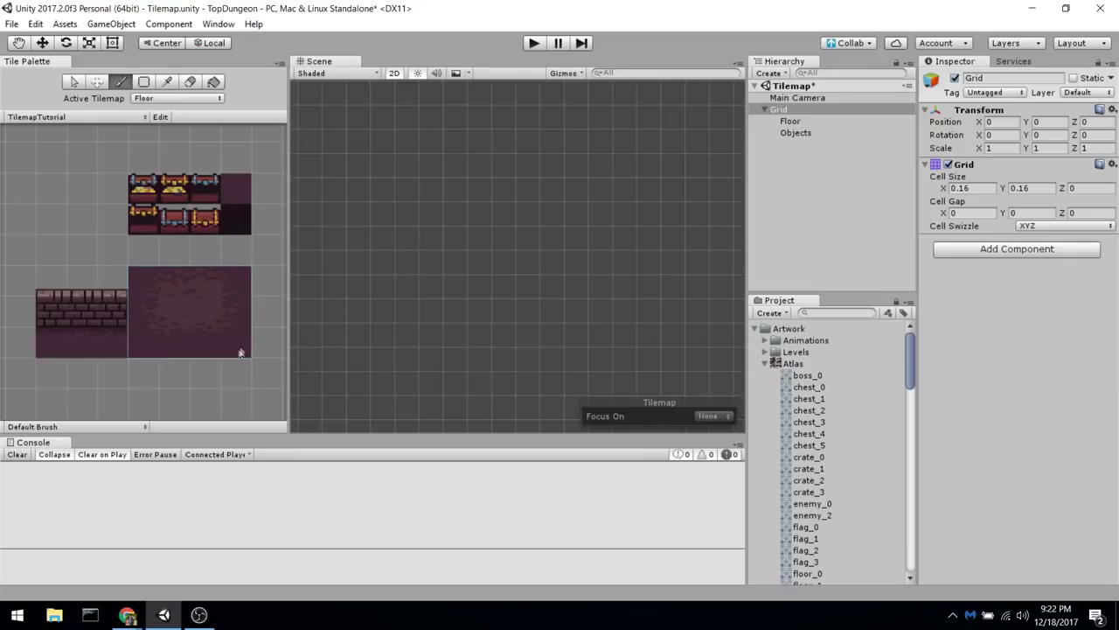
{"action": "left_click", "coordinate": [542, 293]}
{"action": "left_click", "coordinate": [111, 288]}
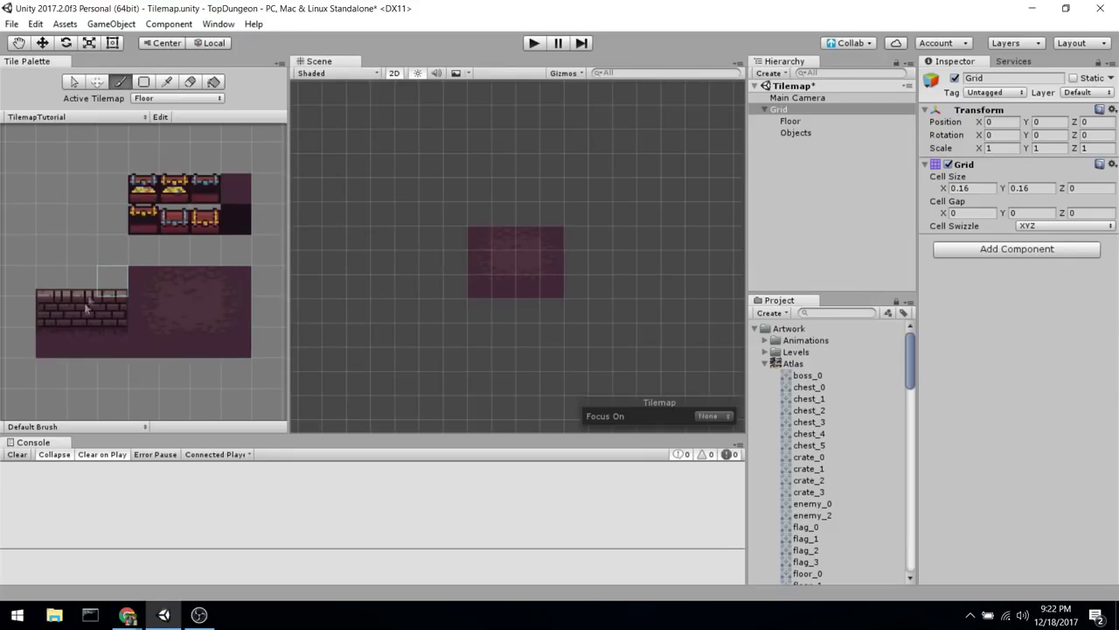
{"action": "left_click_drag", "start_coordinate": [125, 284], "coordinate": [116, 346]}
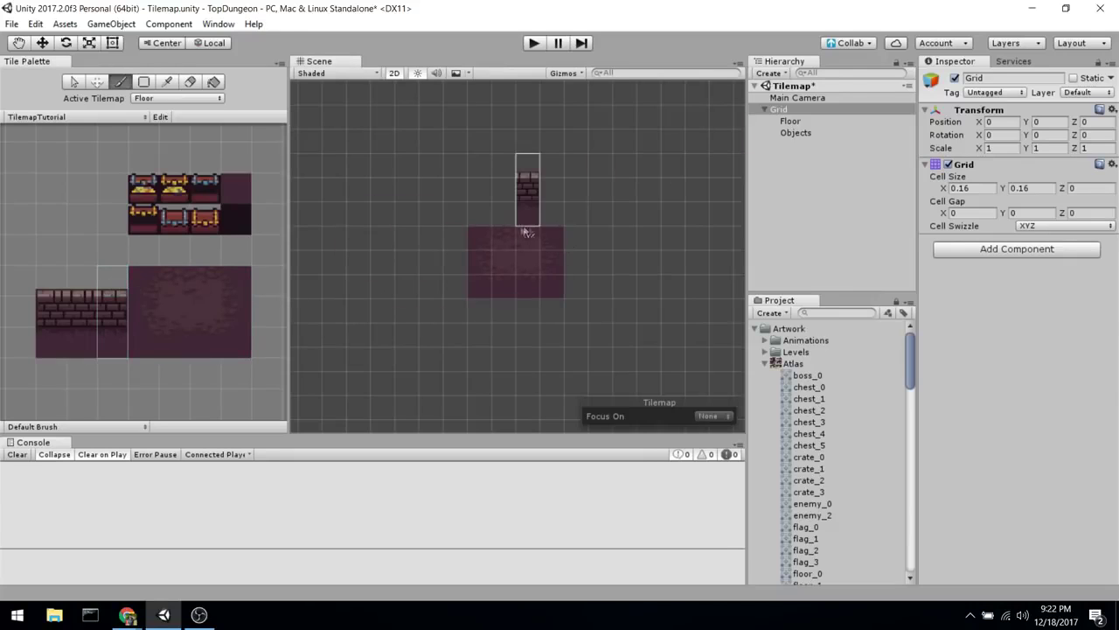
{"action": "left_click", "coordinate": [560, 225]}
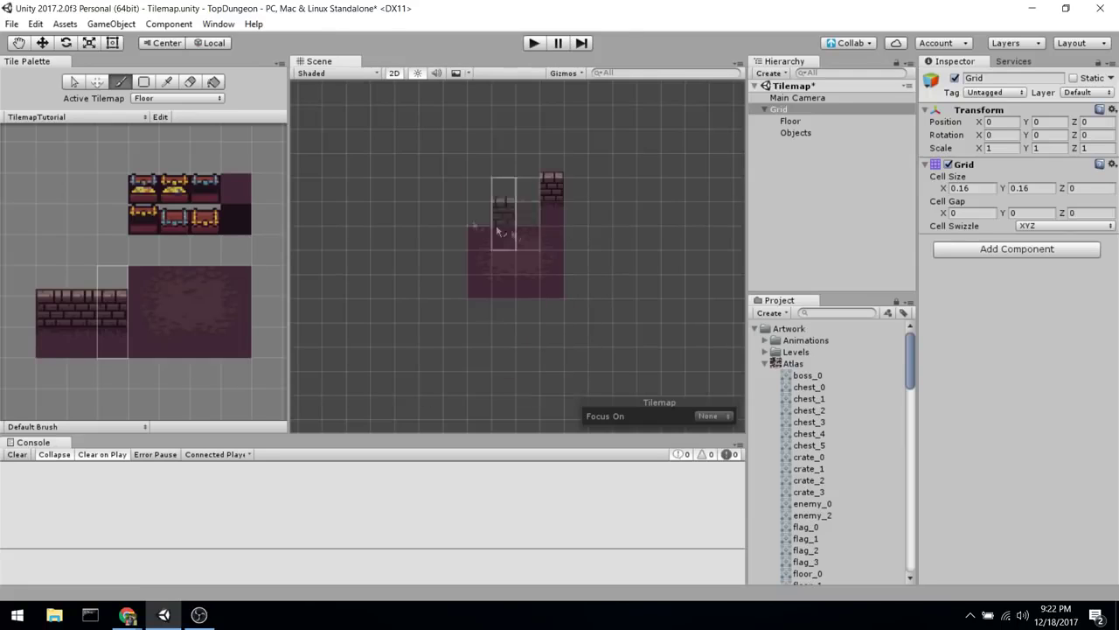
Extend the brick wall across the floor's top and copy the room's top rows as a brush
{"action": "left_click_drag", "start_coordinate": [81, 278], "coordinate": [85, 344]}
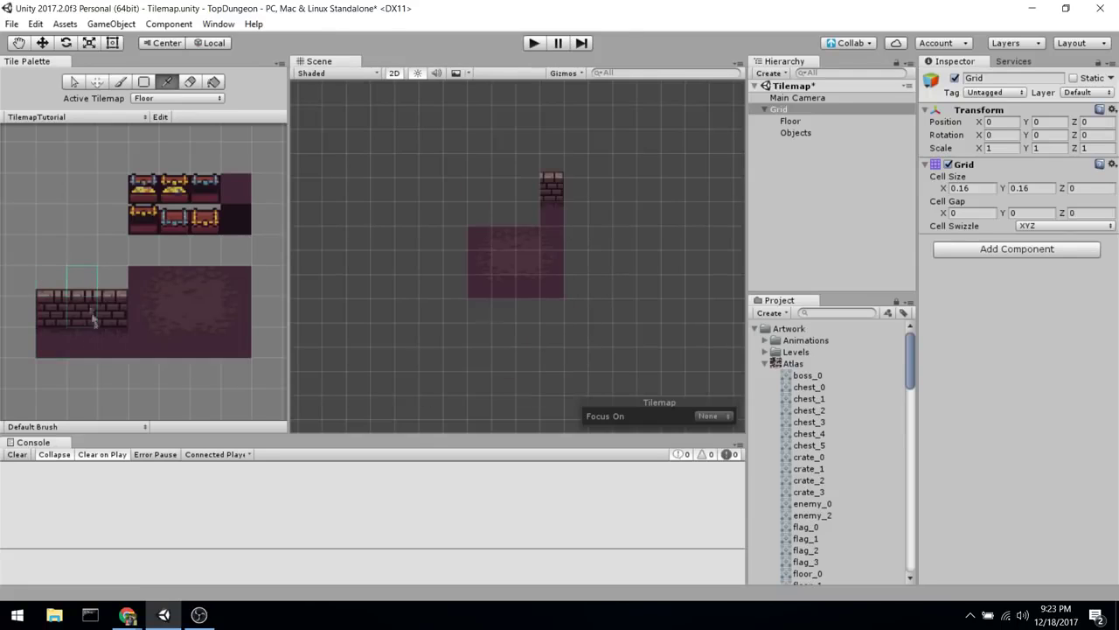
{"action": "left_click_drag", "start_coordinate": [529, 212], "coordinate": [508, 214]}
{"action": "key", "text": "i"}
{"action": "left_click_drag", "start_coordinate": [51, 271], "coordinate": [55, 349]}
{"action": "left_click", "coordinate": [477, 213]}
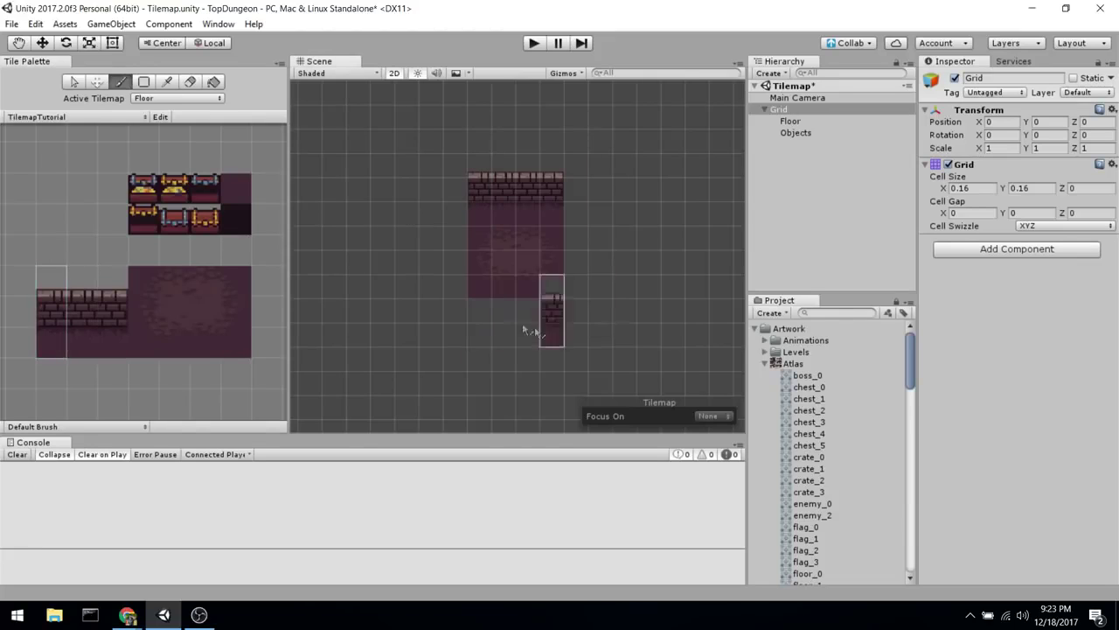
{"action": "middle_click_drag", "start_coordinate": [441, 360], "coordinate": [500, 363]}
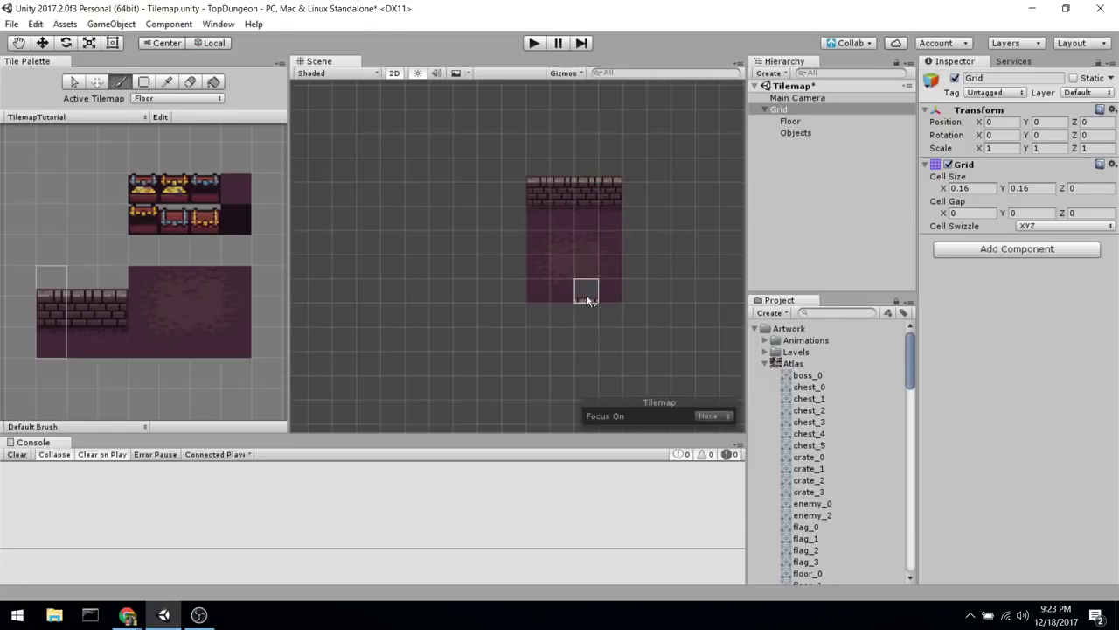
{"action": "left_click_drag", "start_coordinate": [614, 181], "coordinate": [543, 219], "text": "ctrl"}
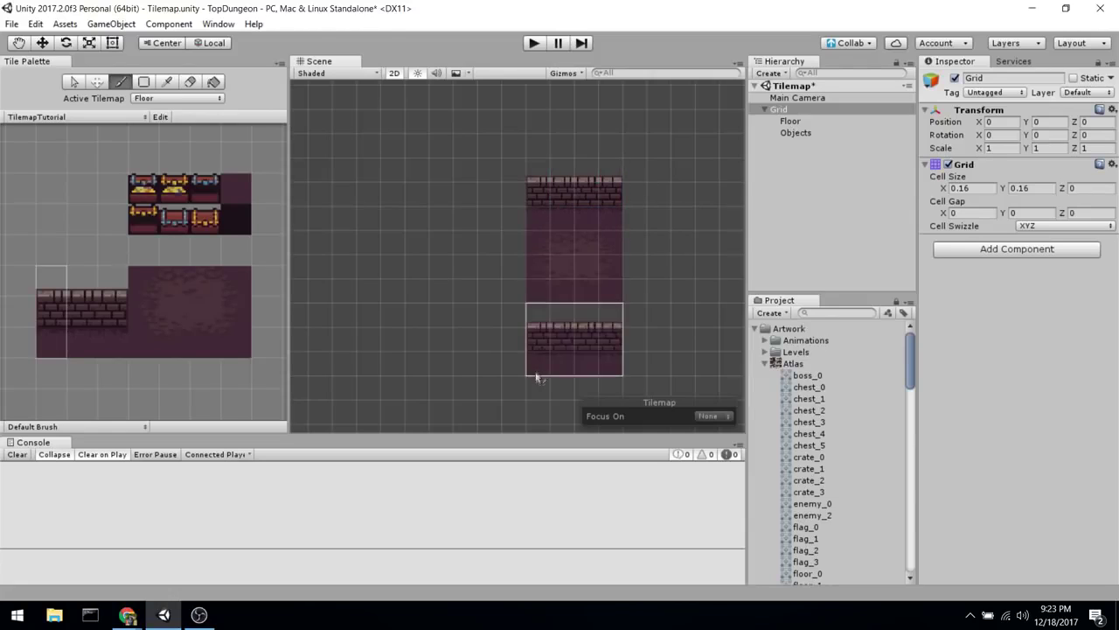
{"action": "scroll", "coordinate": [557, 331], "scroll_direction": "up", "scroll_amount": 1}
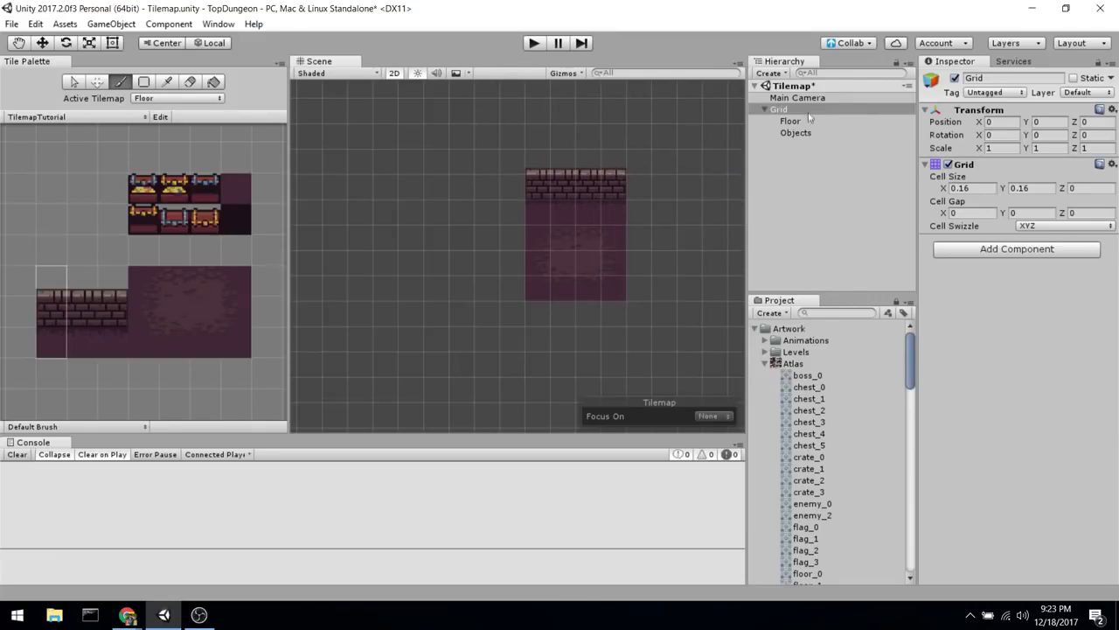
Add a new Tilemap under Grid via 2D Object and rename Objects to 'Wall'
{"action": "right_click", "coordinate": [780, 110]}
{"action": "mouse_move", "coordinate": [842, 266]}
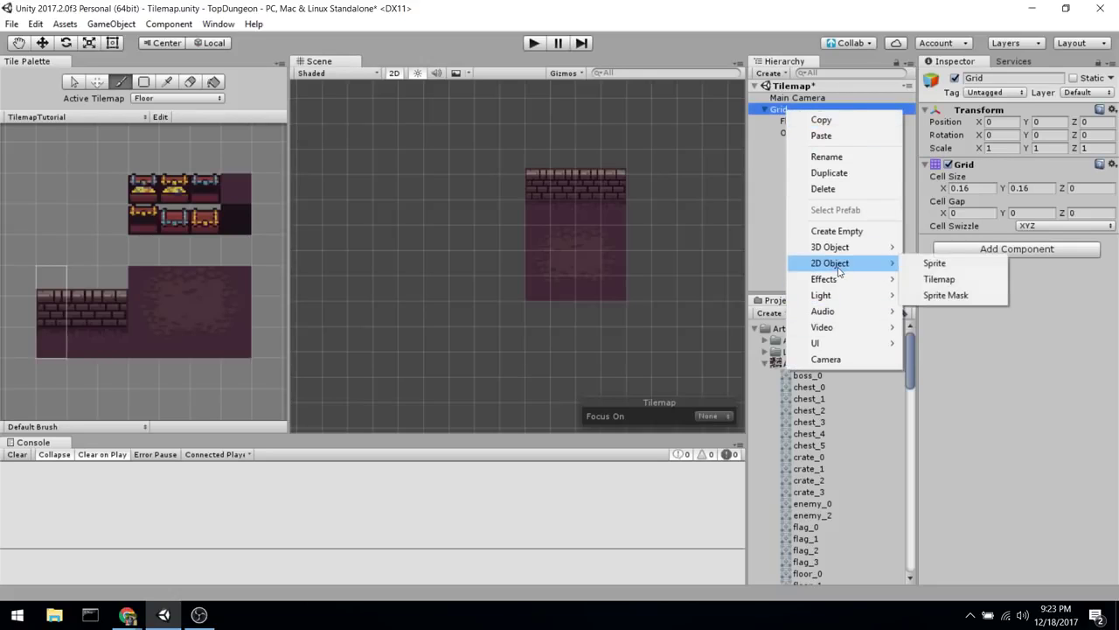
{"action": "left_click", "coordinate": [953, 278]}
{"action": "left_click", "coordinate": [795, 133]}
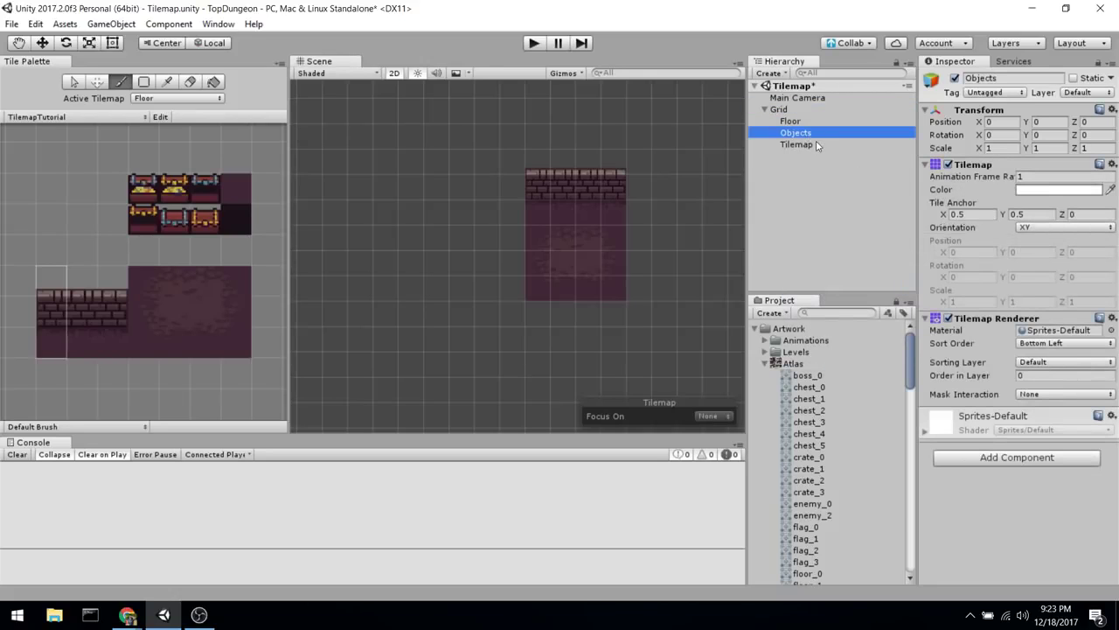
{"action": "key", "text": "F2"}
{"action": "type", "text": "Secondar"}
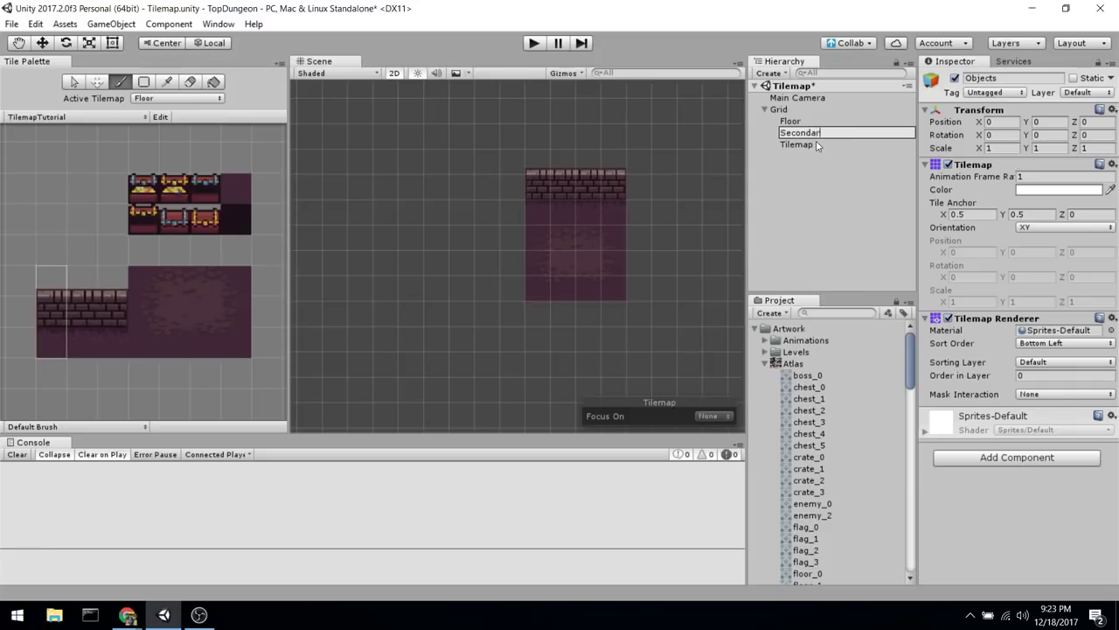
{"action": "key", "text": "BackSpace"}
{"action": "key", "text": "BackSpace"}
{"action": "key", "text": "BackSpace"}
{"action": "key", "text": "BackSpace"}
{"action": "key", "text": "BackSpace"}
{"action": "key", "text": "BackSpace"}
{"action": "key", "text": "BackSpace"}
{"action": "type", "text": "W"}
{"action": "key", "text": "Return"}
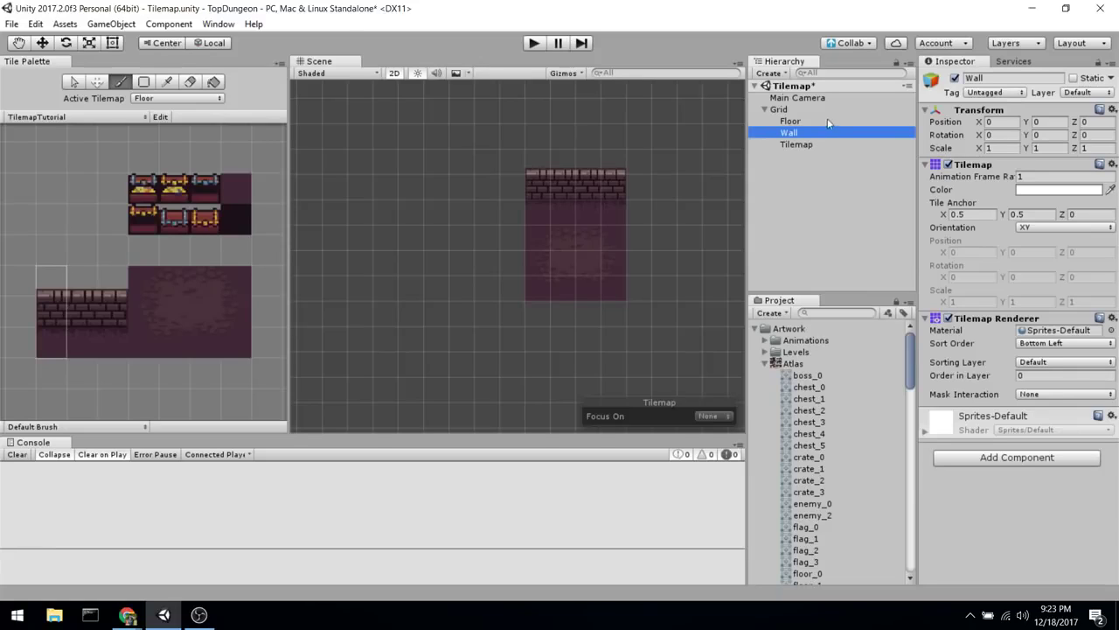
{"action": "left_click", "coordinate": [829, 121]}
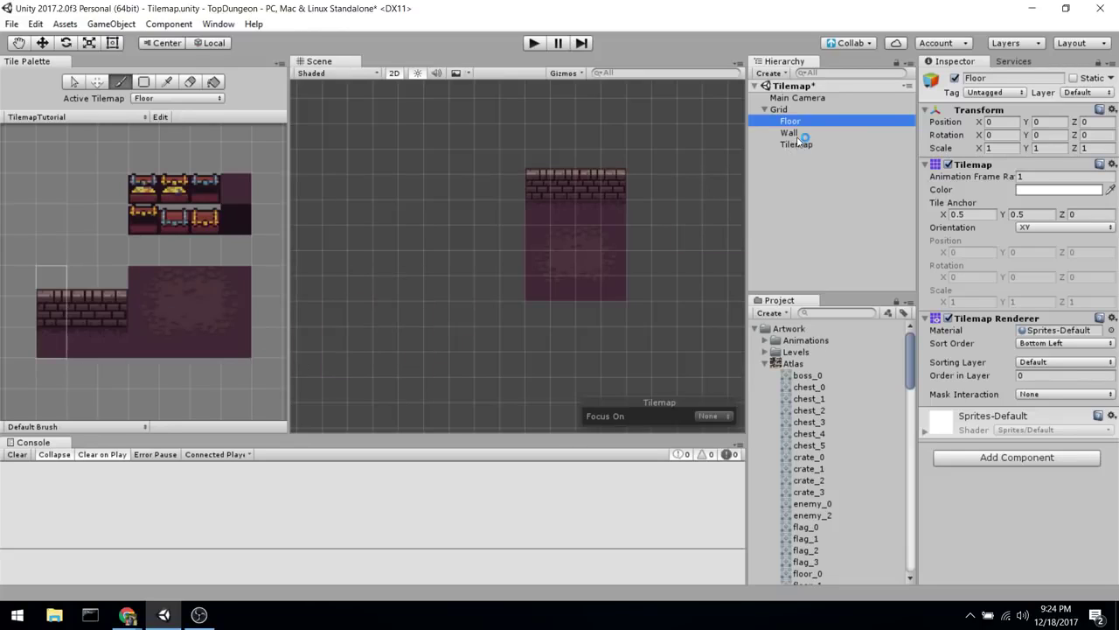
Erase the old wall row above the floor and repaint a wall block on the Wall tilemap
{"action": "left_click", "coordinate": [792, 133]}
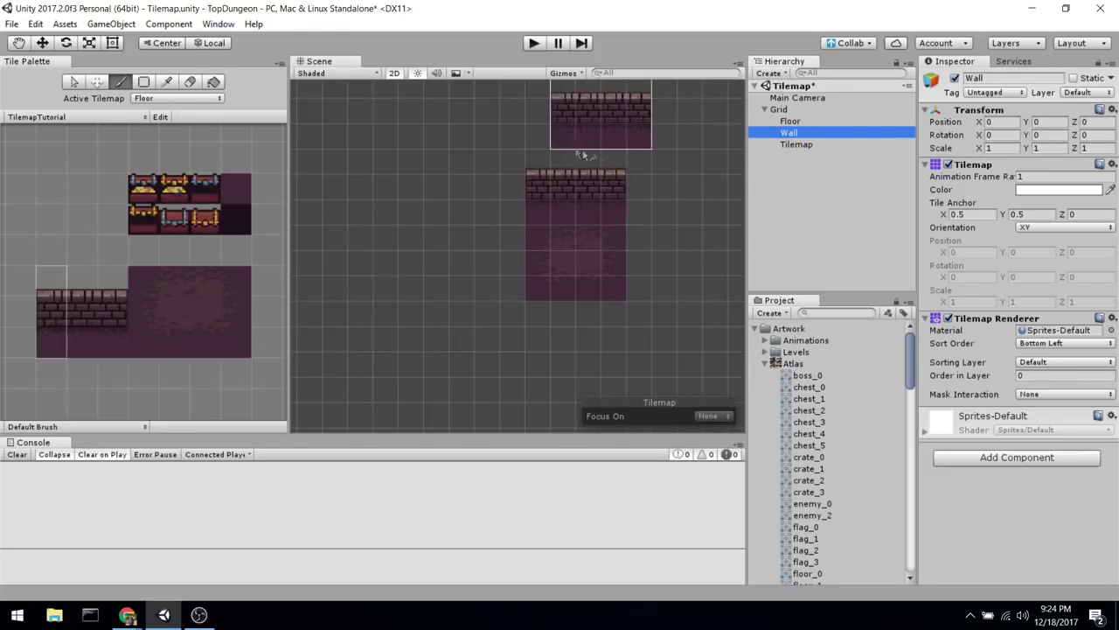
{"action": "key", "text": "d"}
{"action": "left_click_drag", "start_coordinate": [566, 182], "coordinate": [516, 182]}
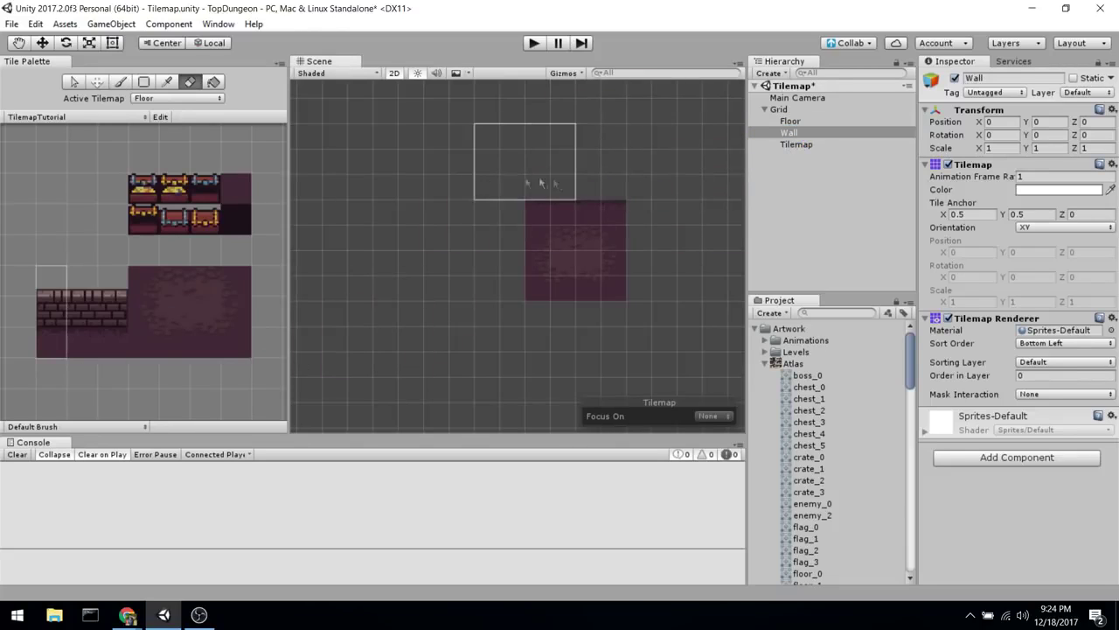
{"action": "key", "text": "b"}
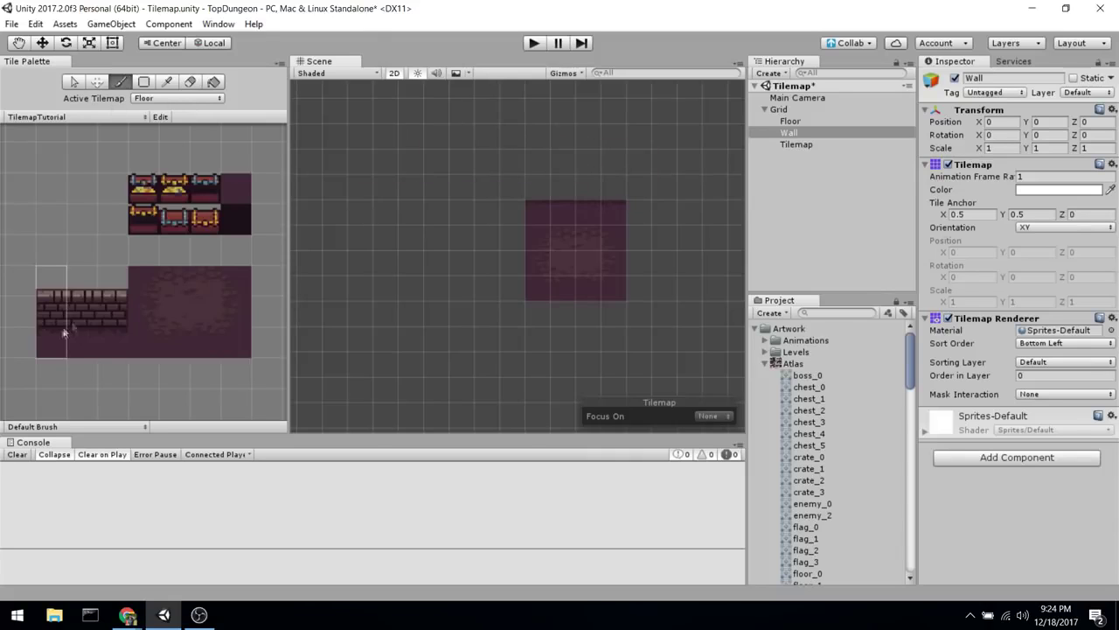
{"action": "left_click_drag", "start_coordinate": [53, 291], "coordinate": [110, 311]}
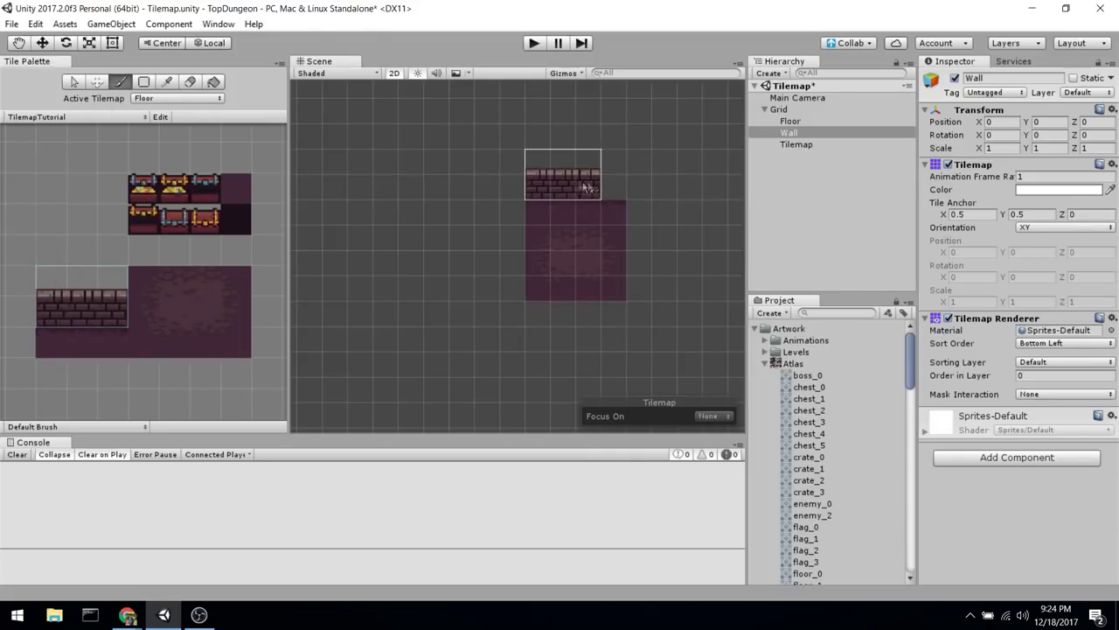
{"action": "left_click", "coordinate": [173, 101]}
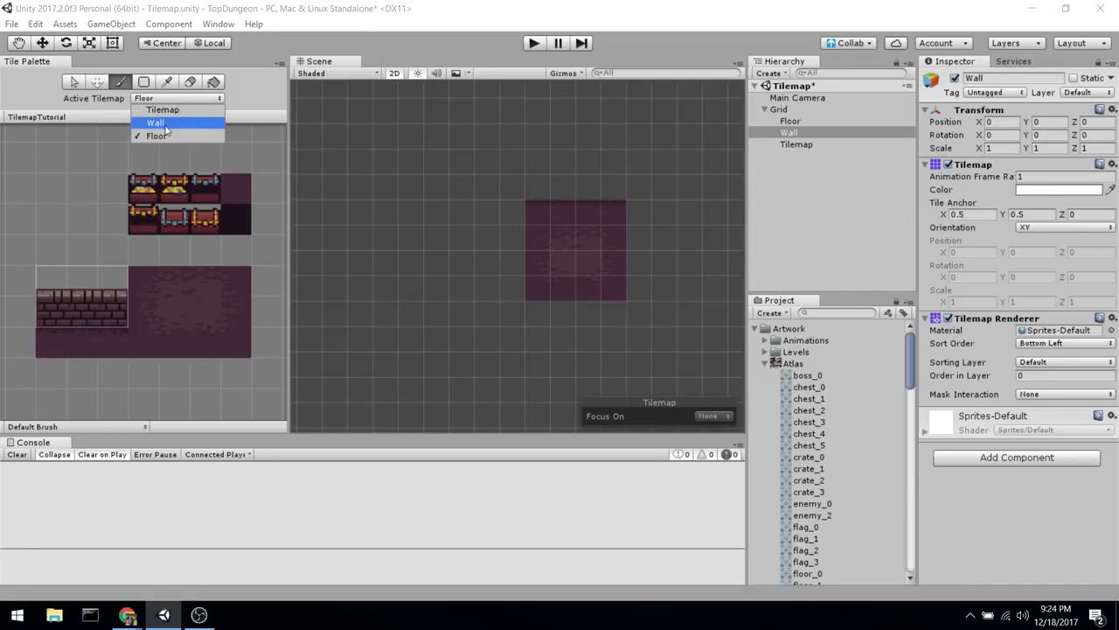
{"action": "left_click", "coordinate": [160, 128]}
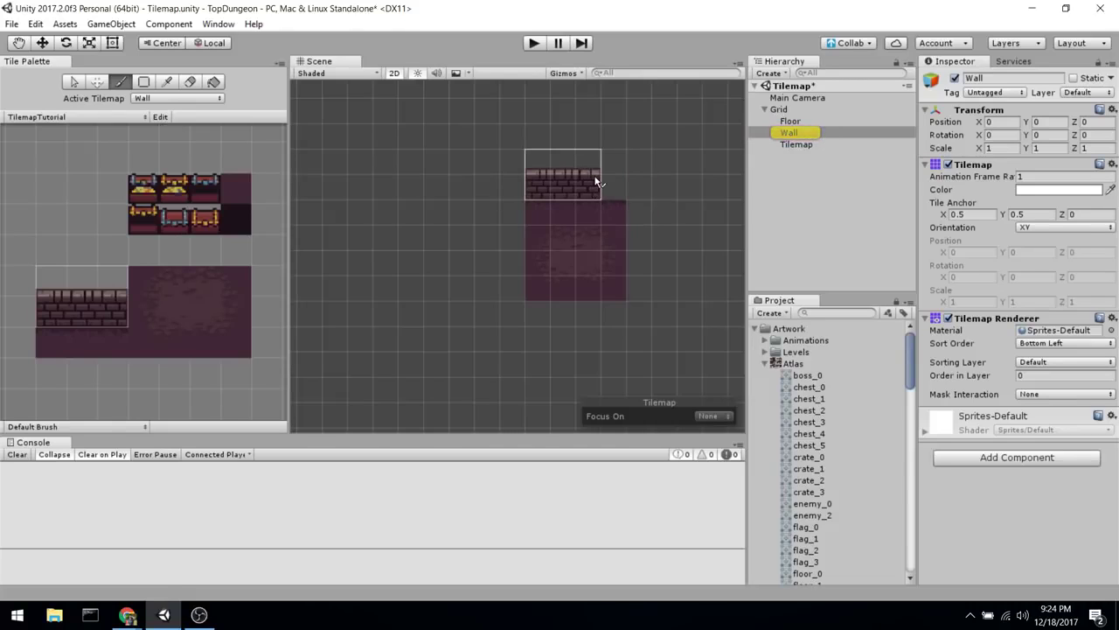
{"action": "left_click", "coordinate": [590, 177]}
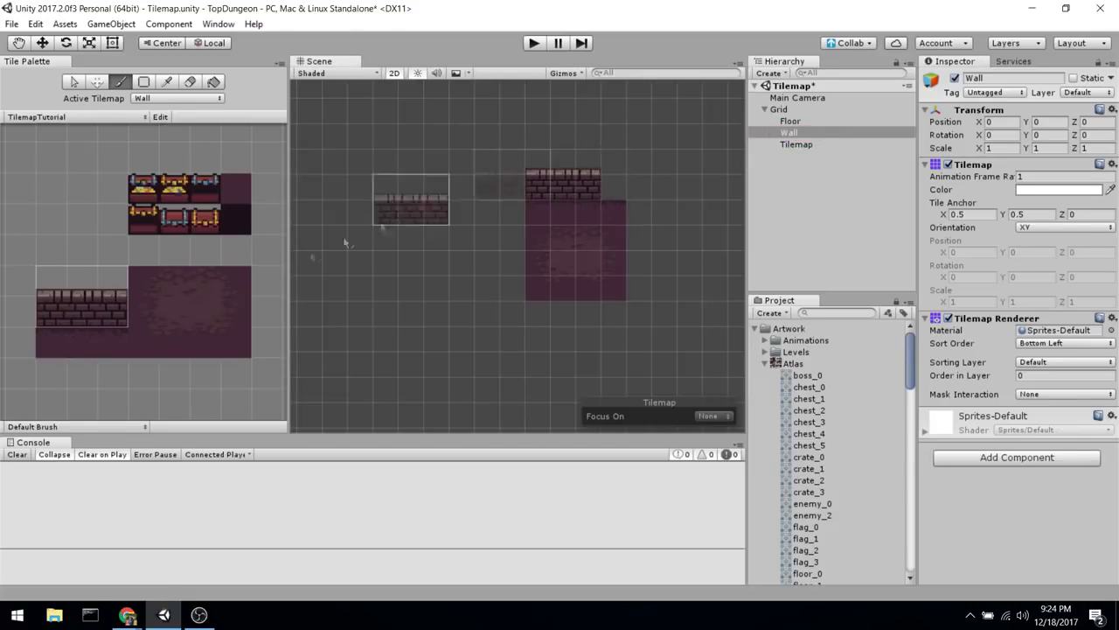
Add two-tile-tall wall columns at the wall's right end and reselect the Wall tilemap
{"action": "left_click_drag", "start_coordinate": [88, 278], "coordinate": [89, 316]}
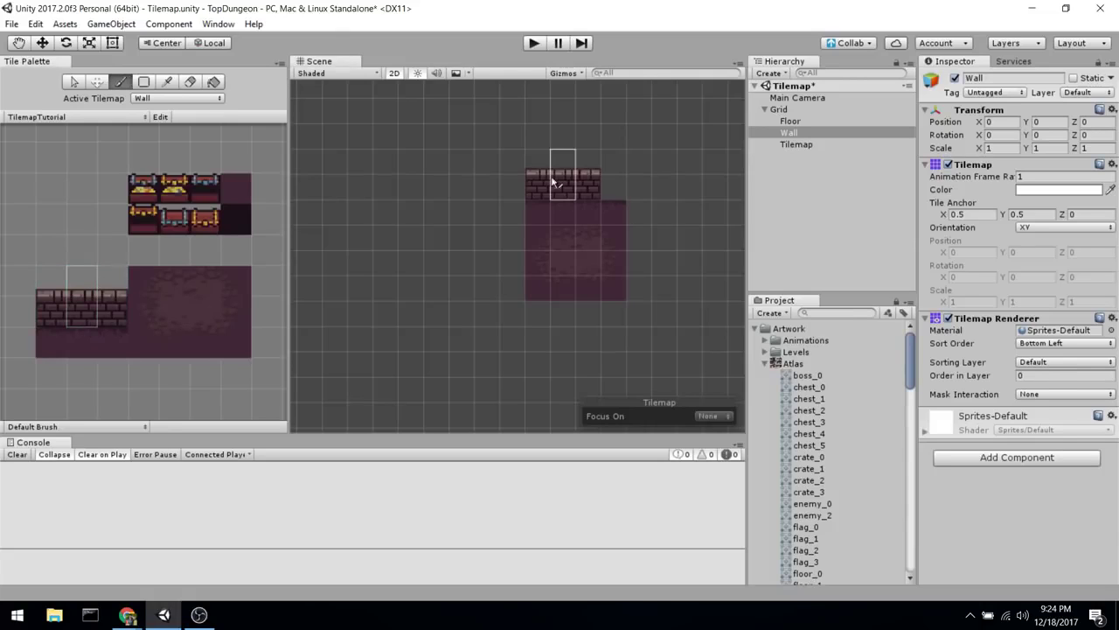
{"action": "left_click_drag", "start_coordinate": [112, 286], "coordinate": [113, 317]}
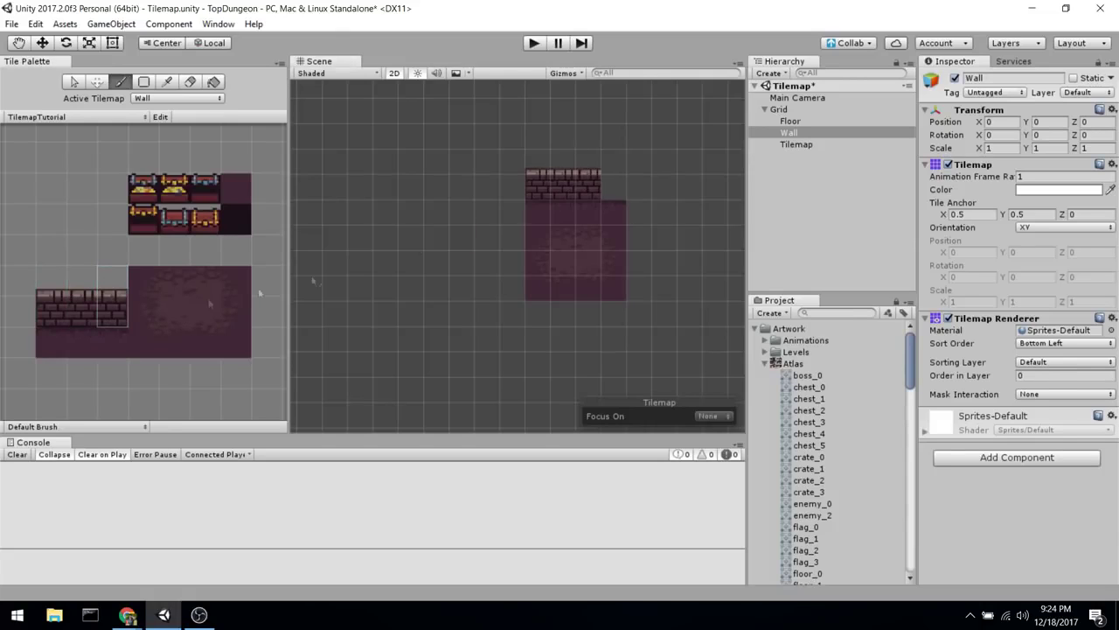
{"action": "left_click", "coordinate": [614, 184]}
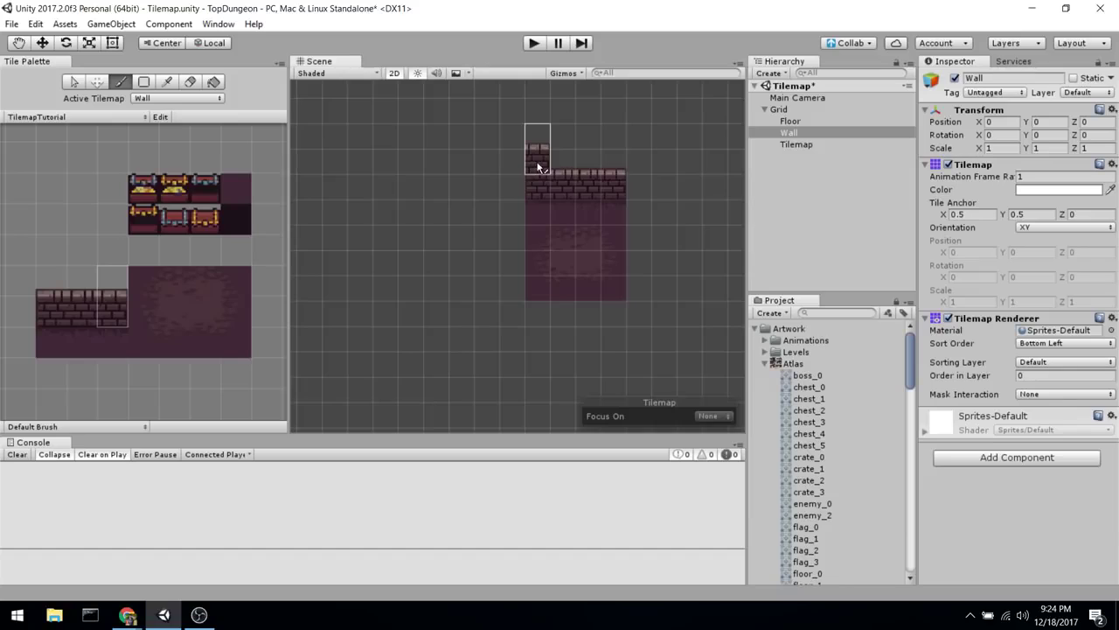
{"action": "left_click_drag", "start_coordinate": [542, 163], "coordinate": [618, 209], "text": "ctrl"}
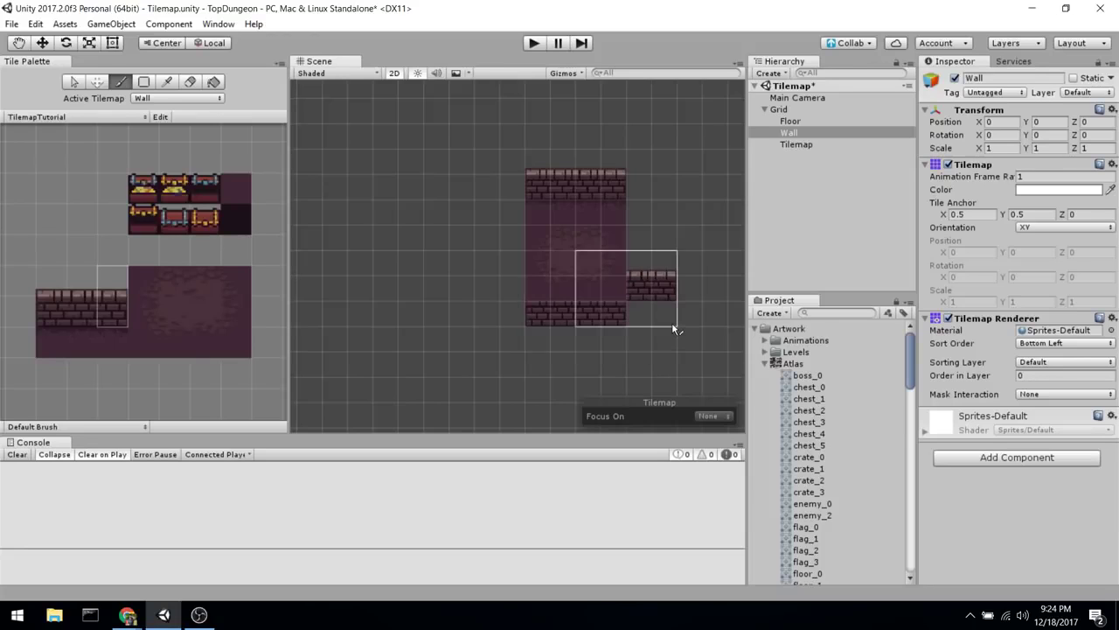
{"action": "scroll", "coordinate": [669, 320], "scroll_direction": "up", "scroll_amount": 2}
{"action": "scroll", "coordinate": [643, 294], "scroll_direction": "up", "scroll_amount": 2}
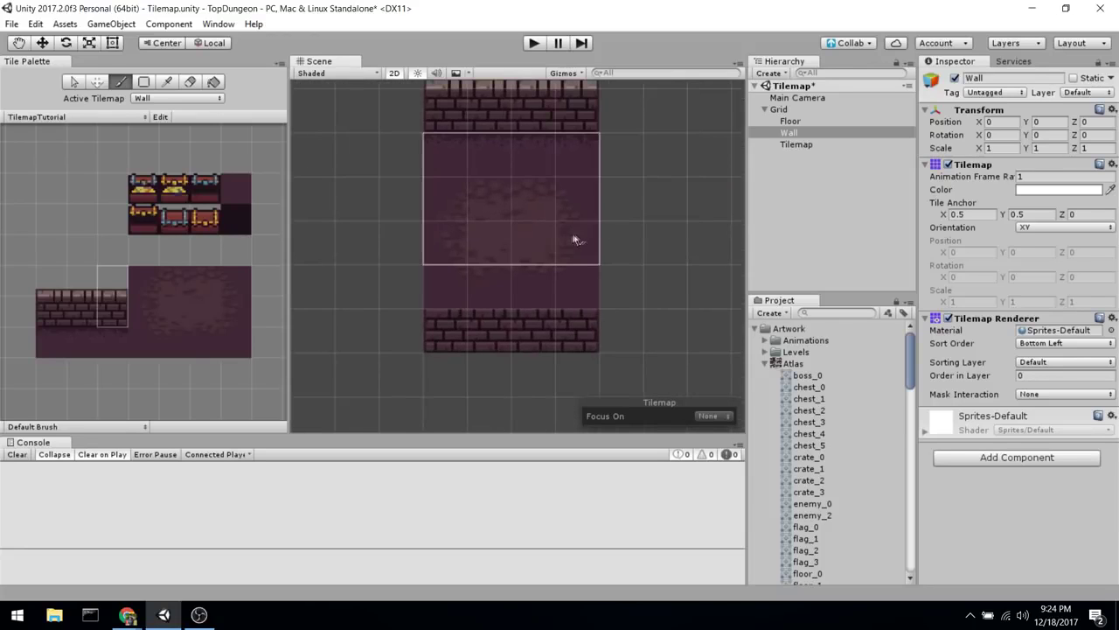
{"action": "left_click", "coordinate": [802, 135]}
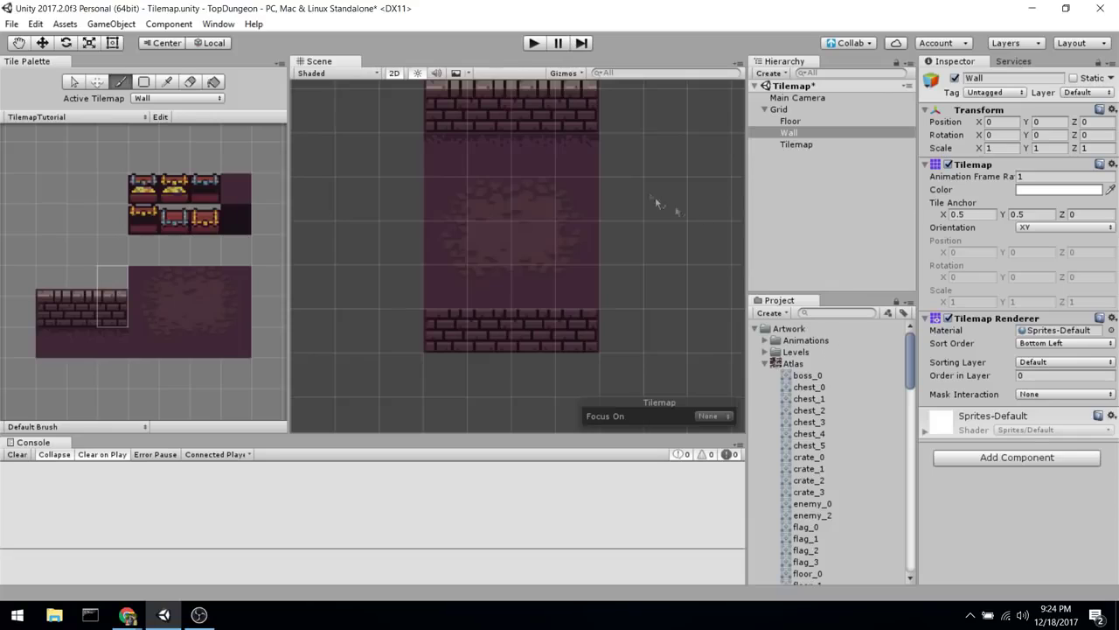
Set the Wall tilemap's Order in Layer to 1, keeping the Default sorting layer
{"action": "left_click", "coordinate": [806, 133]}
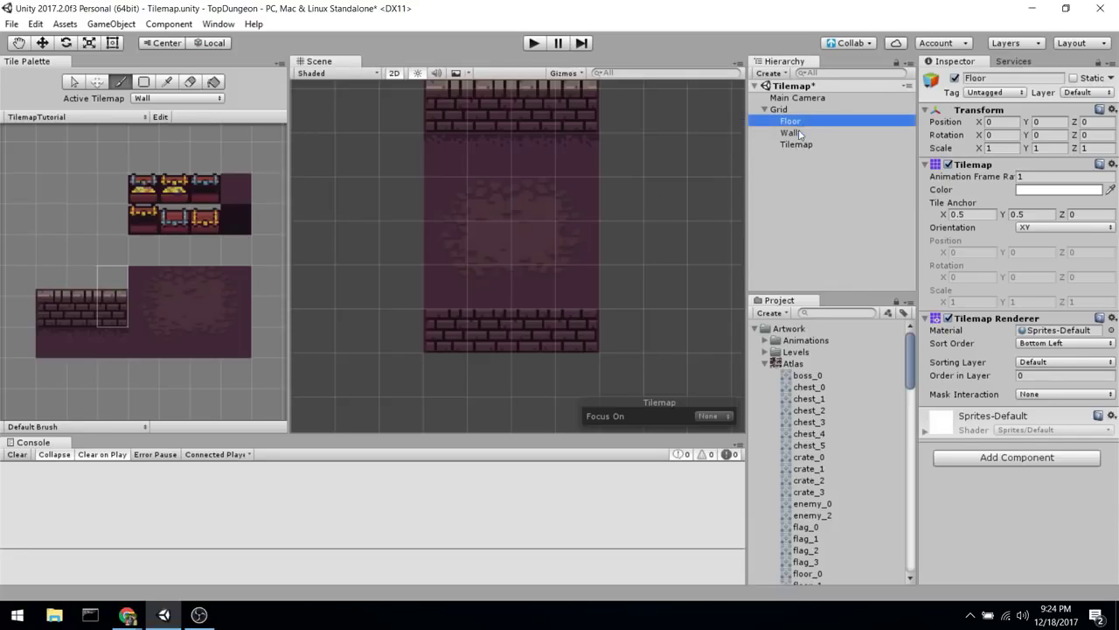
{"action": "left_click", "coordinate": [1056, 376]}
{"action": "type", "text": "1"}
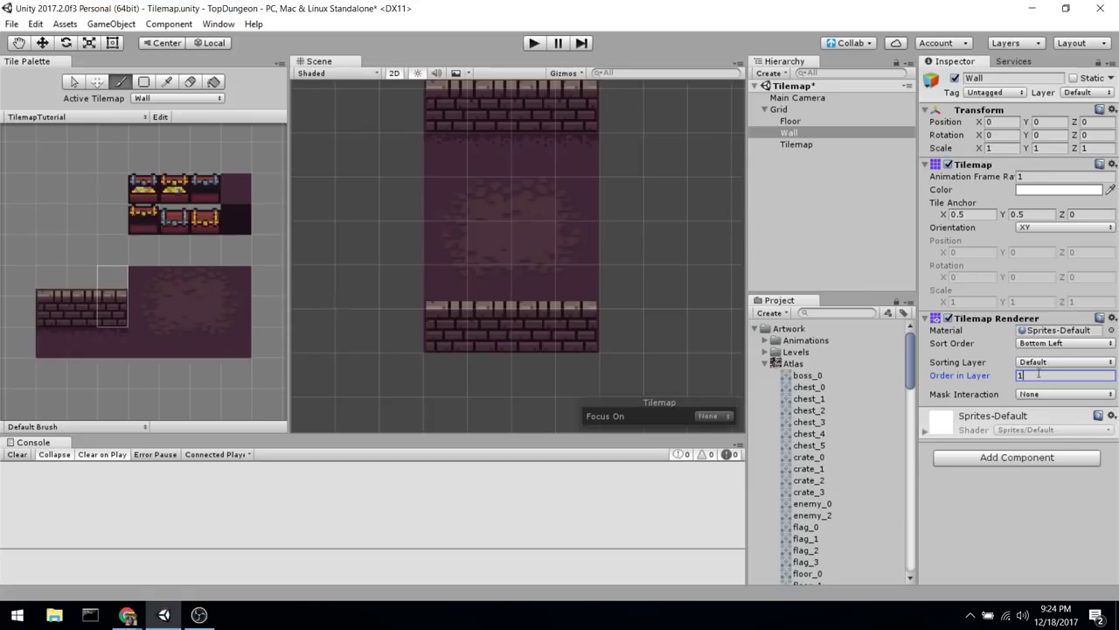
{"action": "left_click", "coordinate": [1037, 363]}
{"action": "left_click", "coordinate": [1051, 539]}
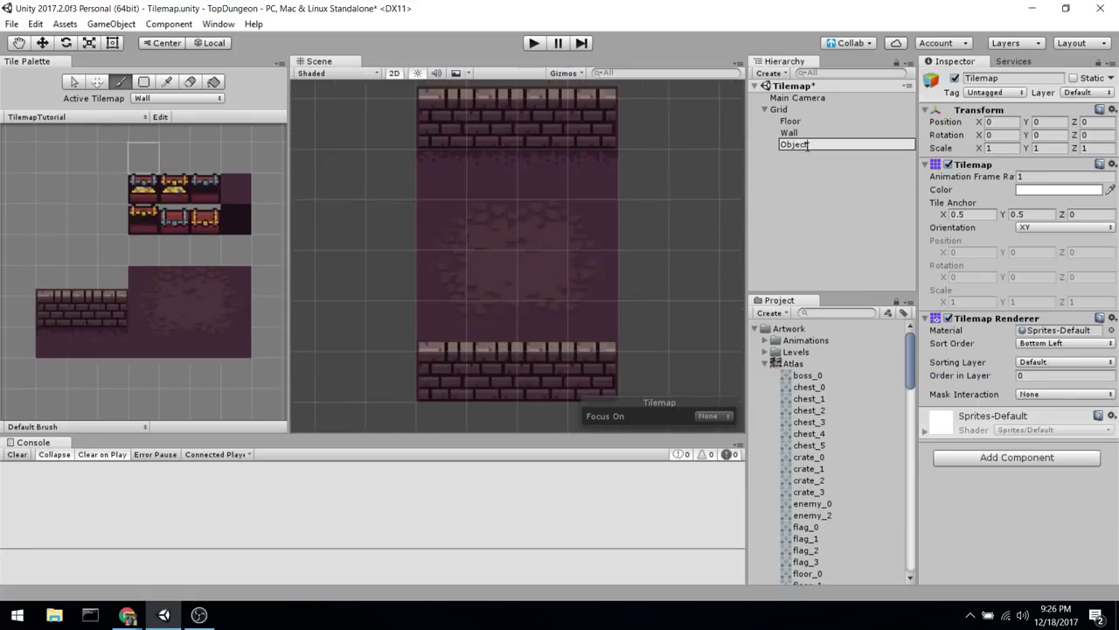
Rename the third tilemap to Objects
{"action": "type", "text": "s"}
{"action": "key", "text": "Return"}
{"action": "scroll", "coordinate": [707, 175], "scroll_direction": "up", "scroll_amount": 2}
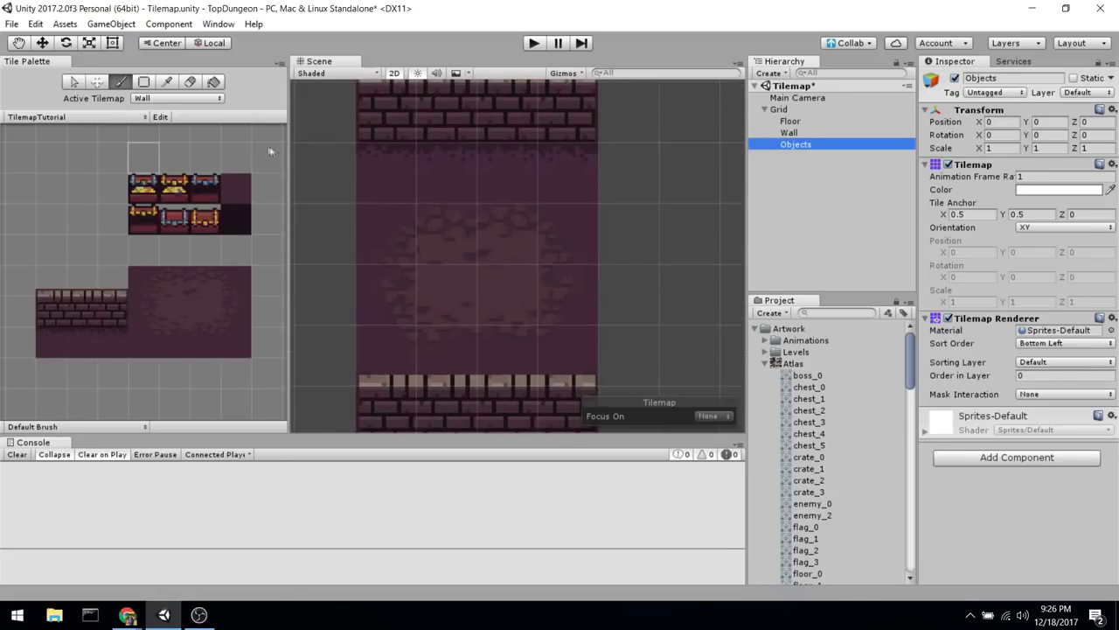
Make Objects the active tilemap and paint two gold chests below the top wall
{"action": "left_click", "coordinate": [147, 99]}
{"action": "left_click", "coordinate": [153, 135]}
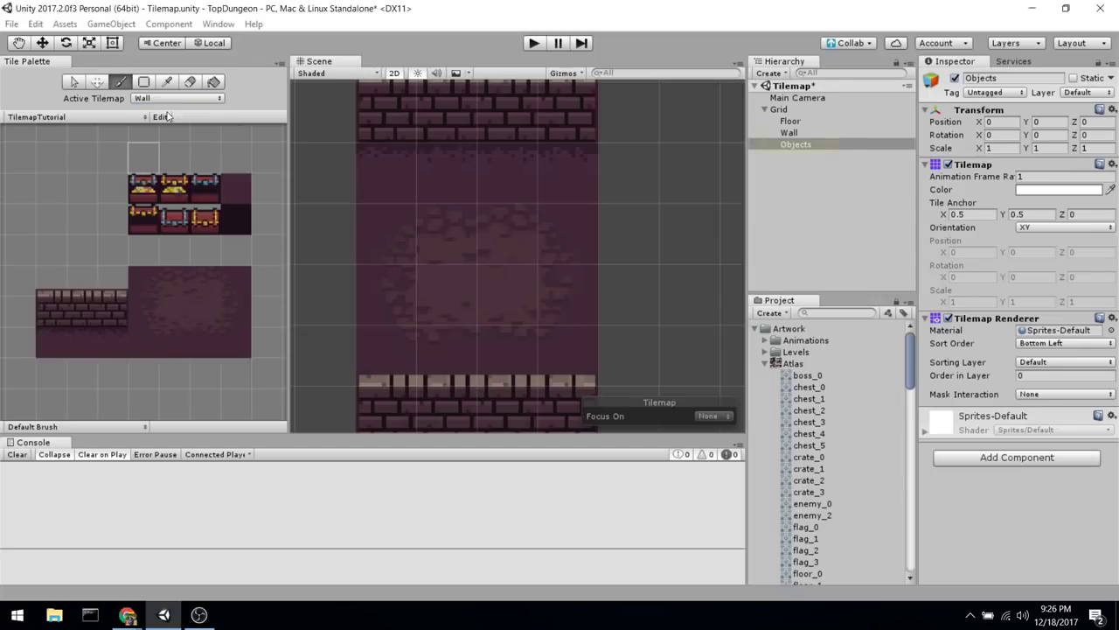
{"action": "left_click", "coordinate": [150, 191]}
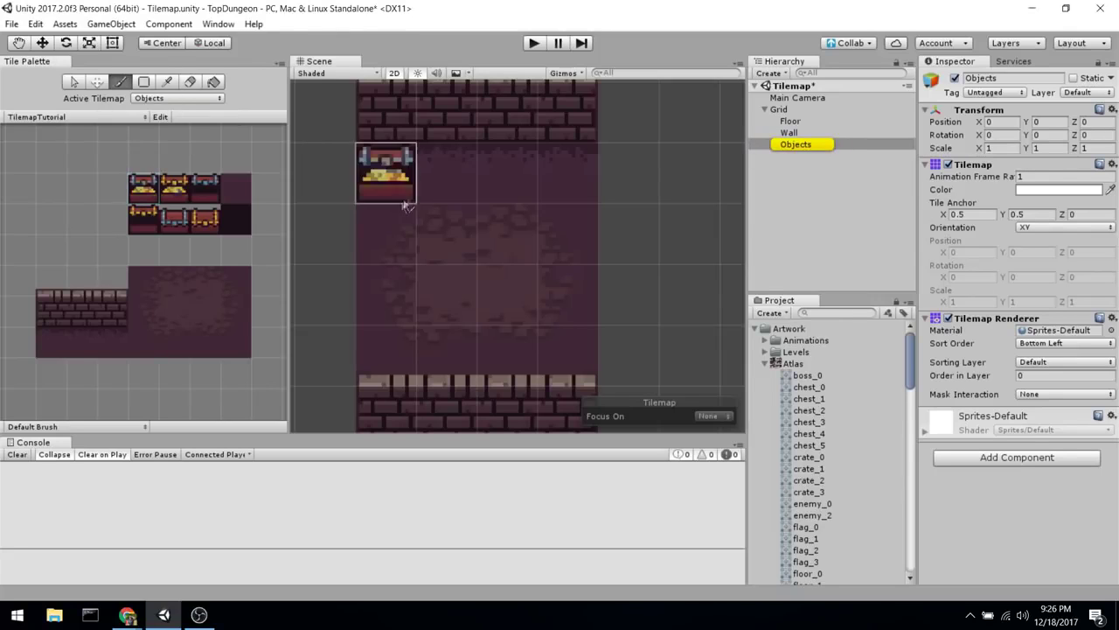
{"action": "middle_click_drag", "start_coordinate": [525, 214], "coordinate": [568, 280]}
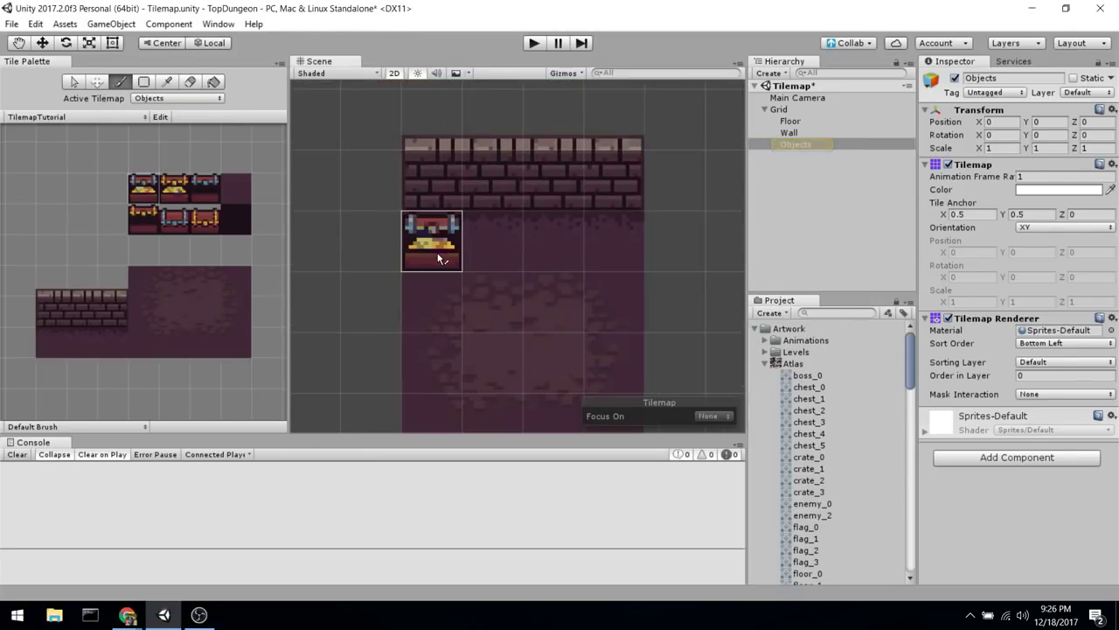
{"action": "left_click", "coordinate": [437, 252]}
{"action": "left_click", "coordinate": [174, 188]}
{"action": "left_click", "coordinate": [552, 244]}
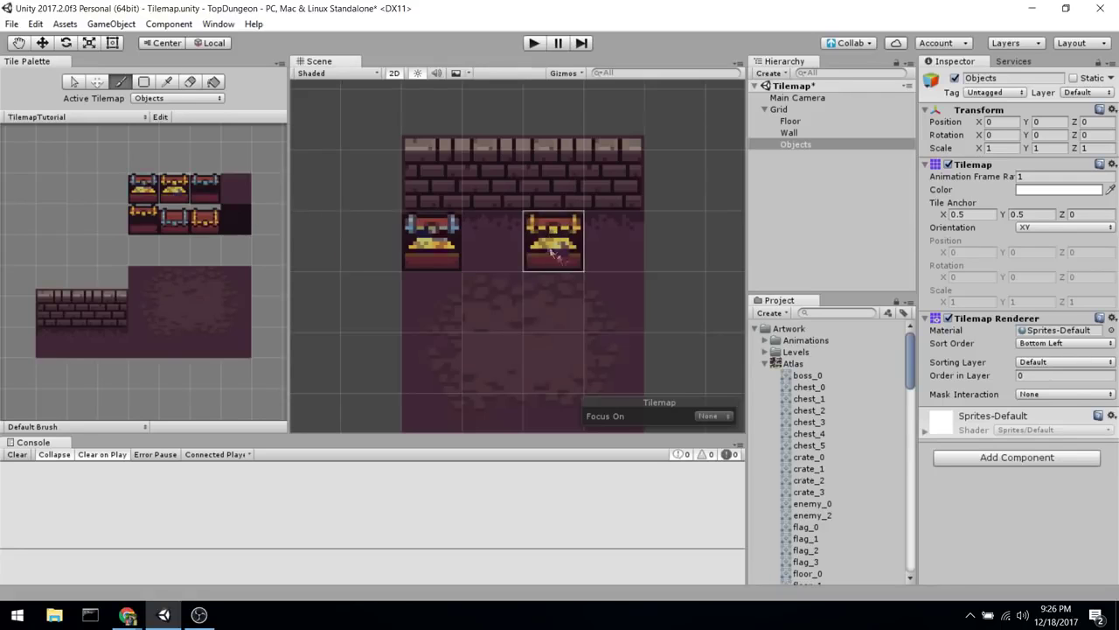
Paint a blue chest lower in the room
{"action": "mouse_move", "coordinate": [638, 285]}
{"action": "middle_mouse_down"}
{"action": "mouse_move", "coordinate": [591, 262]}
{"action": "mouse_move", "coordinate": [612, 328]}
{"action": "middle_mouse_up"}
{"action": "left_click", "coordinate": [168, 217]}
{"action": "left_click", "coordinate": [444, 339]}
{"action": "scroll", "coordinate": [559, 262], "scroll_direction": "up", "scroll_amount": 2}
{"action": "scroll", "coordinate": [559, 245], "scroll_direction": "down", "scroll_amount": 2}
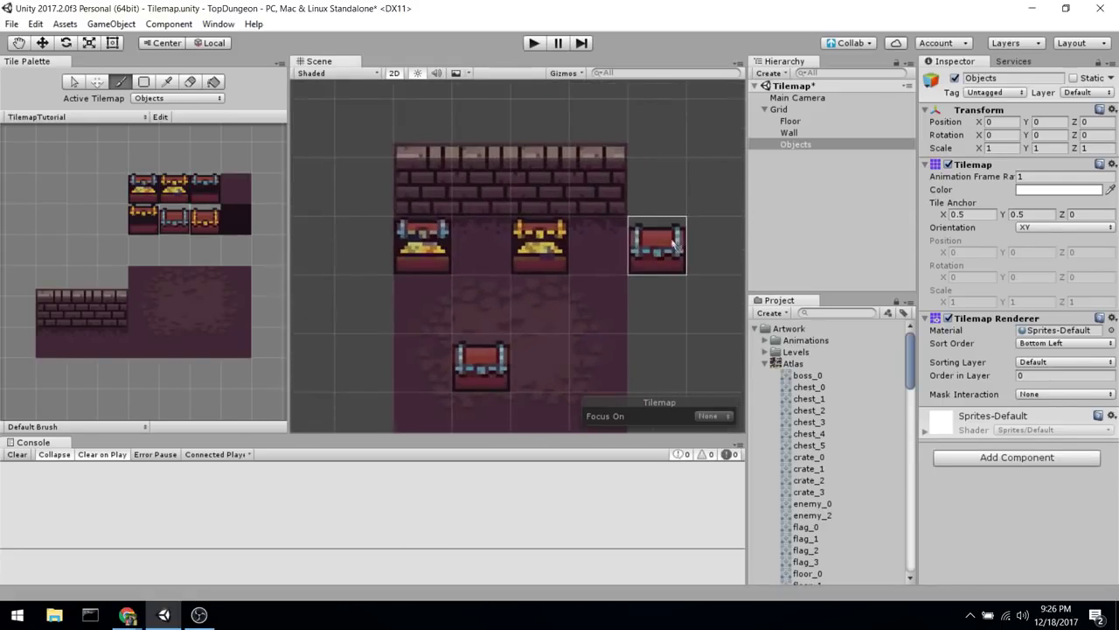
{"action": "middle_click_drag", "start_coordinate": [559, 237], "coordinate": [573, 223]}
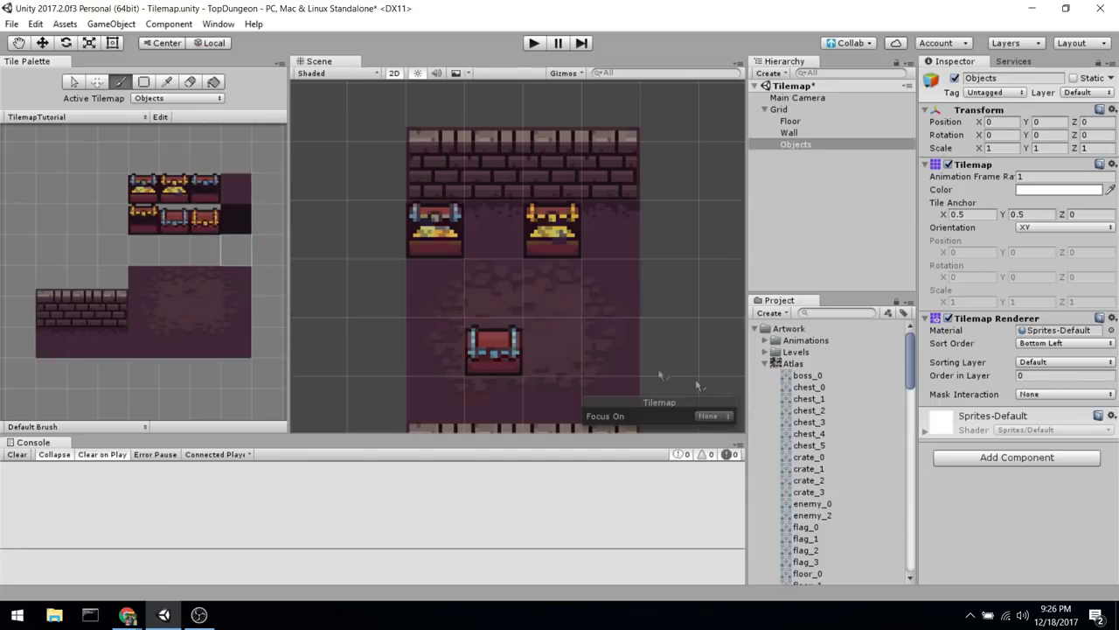
{"action": "scroll", "coordinate": [852, 403], "scroll_direction": "down", "scroll_amount": 6}
{"action": "scroll", "coordinate": [857, 419], "scroll_direction": "down", "scroll_amount": 3}
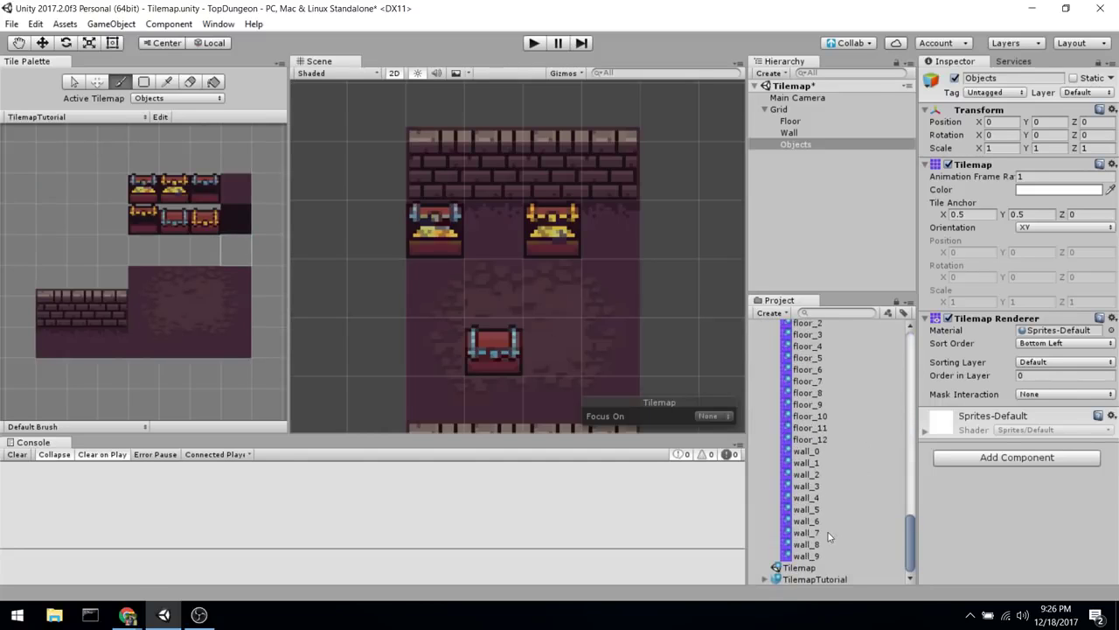
Select the chest_0 tile and paint gold chests in the second and fourth top-row cells
{"action": "scroll", "coordinate": [829, 536], "scroll_direction": "up", "scroll_amount": 5}
{"action": "left_click", "coordinate": [815, 393]}
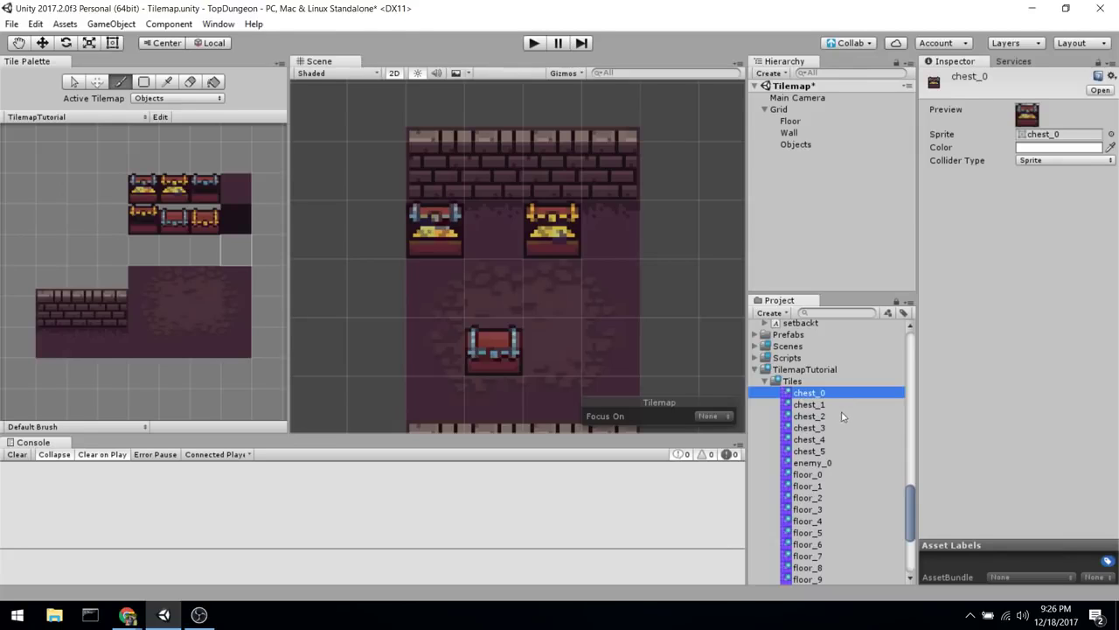
{"action": "left_click", "coordinate": [1037, 148]}
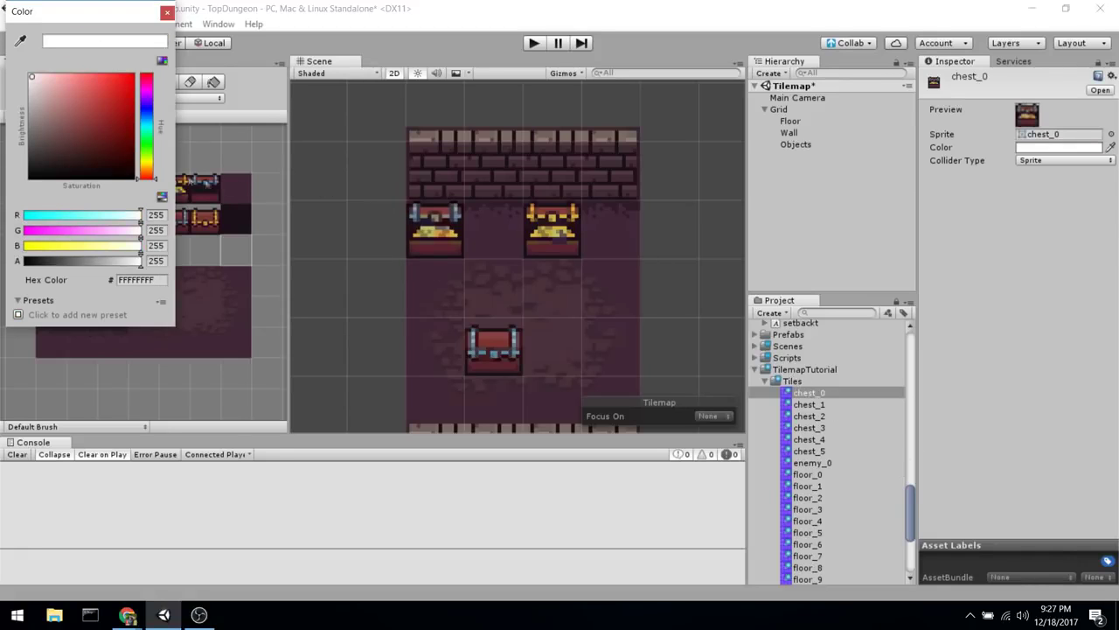
{"action": "left_click", "coordinate": [166, 12]}
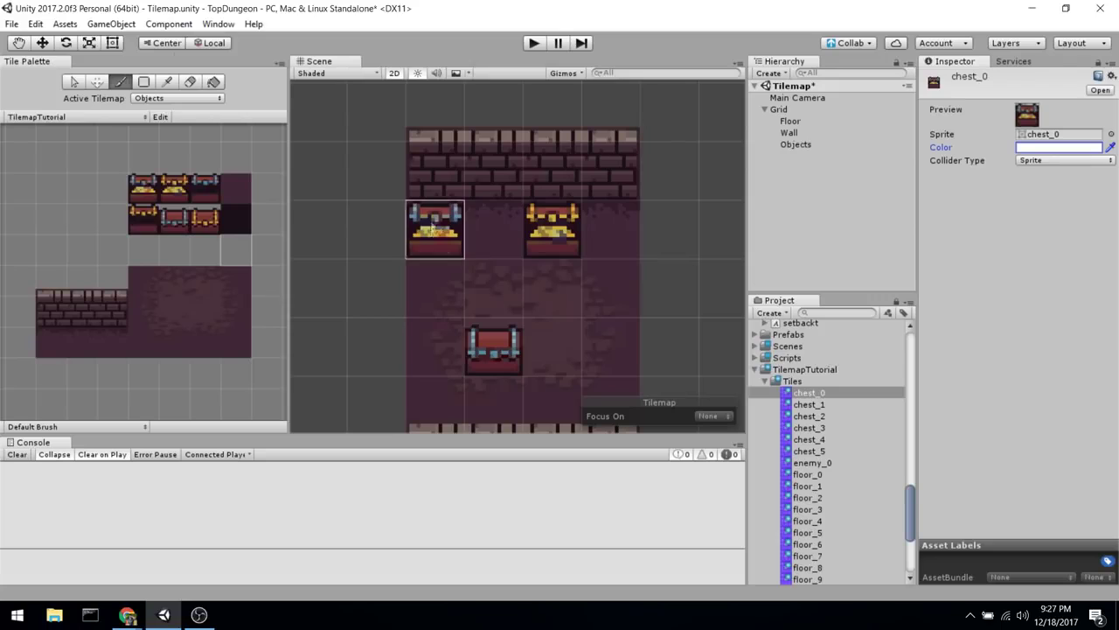
{"action": "left_click", "coordinate": [612, 229]}
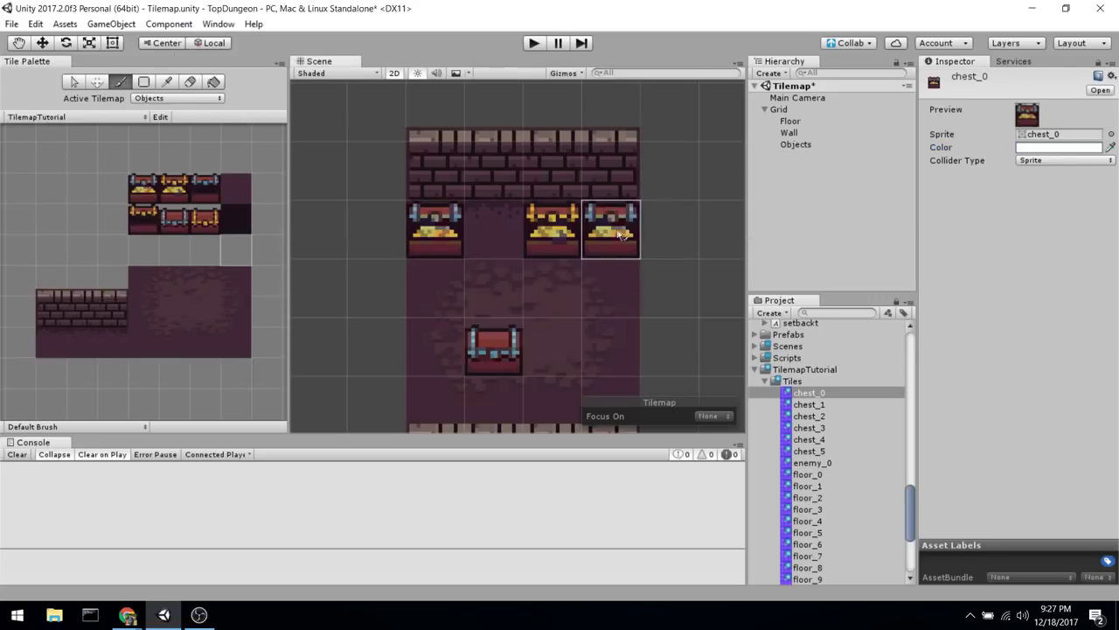
{"action": "left_click", "coordinate": [494, 229]}
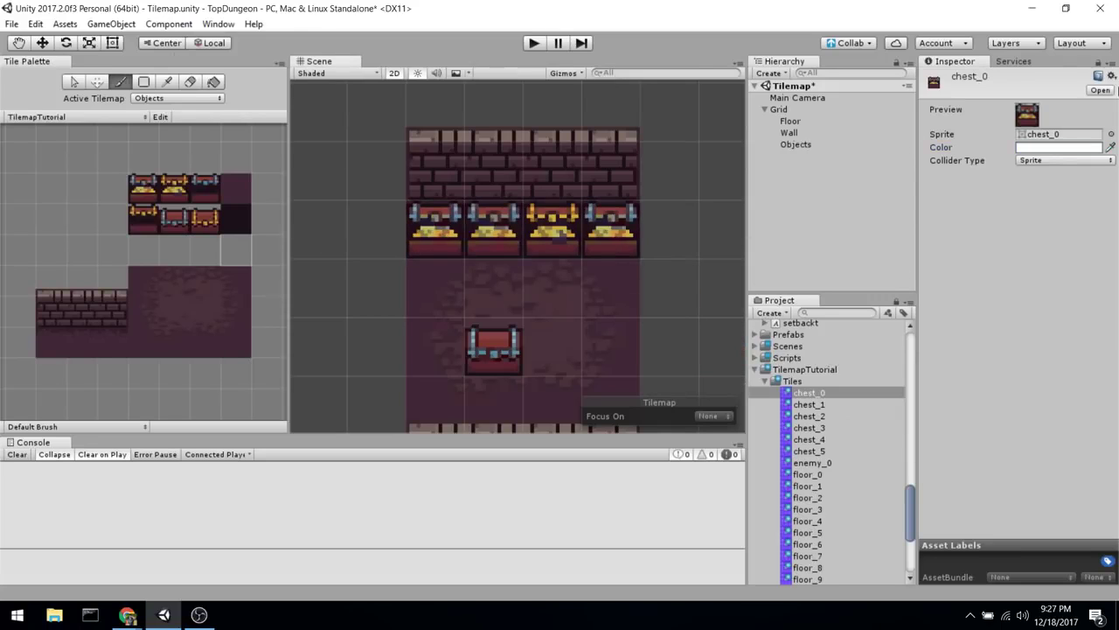
Test chest_0's tint by darkening it, then restore it to white FFFFFFFF
{"action": "left_click", "coordinate": [1063, 149]}
{"action": "mouse_move", "coordinate": [100, 105]}
{"action": "left_mouse_down"}
{"action": "mouse_move", "coordinate": [70, 92]}
{"action": "mouse_move", "coordinate": [98, 204]}
{"action": "left_mouse_up"}
{"action": "left_click_drag", "start_coordinate": [181, 180], "coordinate": [2, 6]}
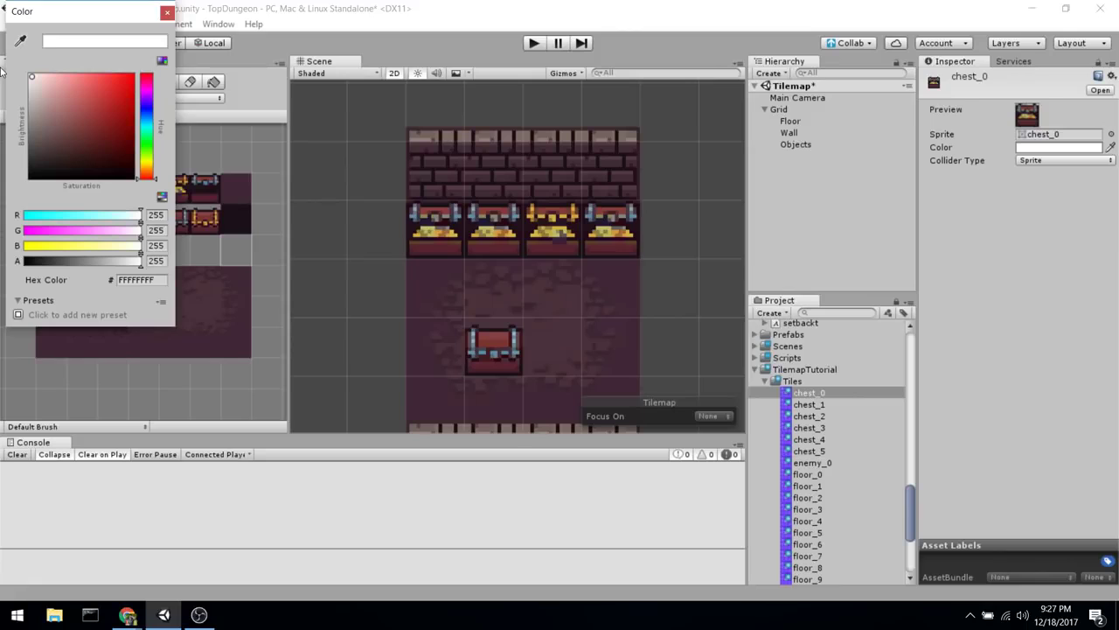
{"action": "left_click", "coordinate": [167, 12]}
{"action": "scroll", "coordinate": [551, 229], "scroll_direction": "down", "scroll_amount": 1}
{"action": "left_click", "coordinate": [801, 221]}
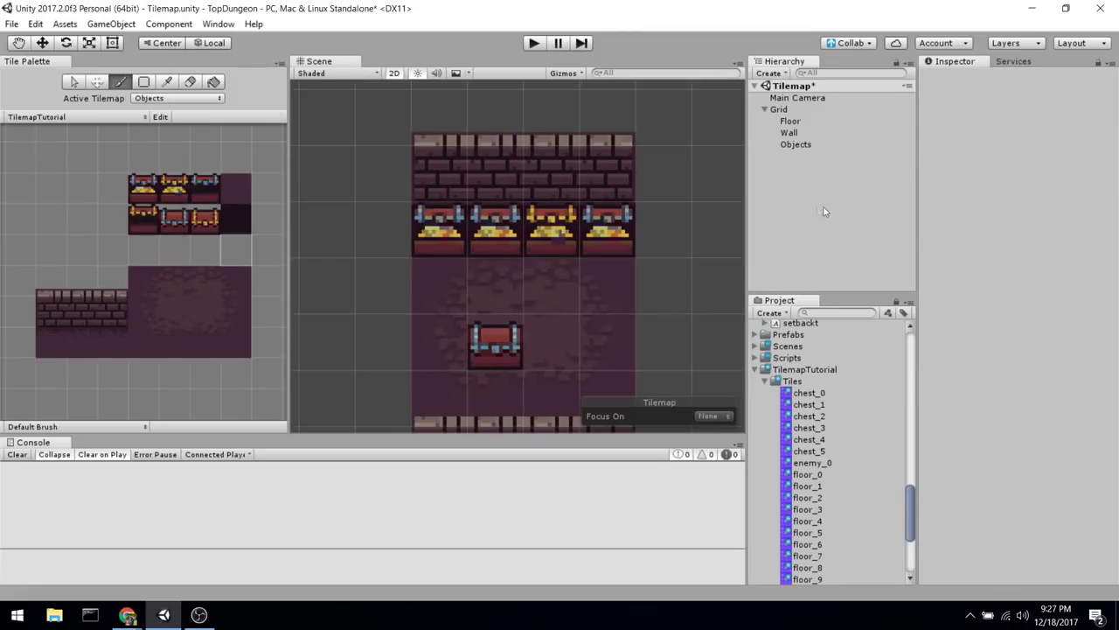
Use the Select tool to pick the leftmost gold chest's grid cell
{"action": "left_click", "coordinate": [74, 84]}
{"action": "left_click", "coordinate": [365, 178]}
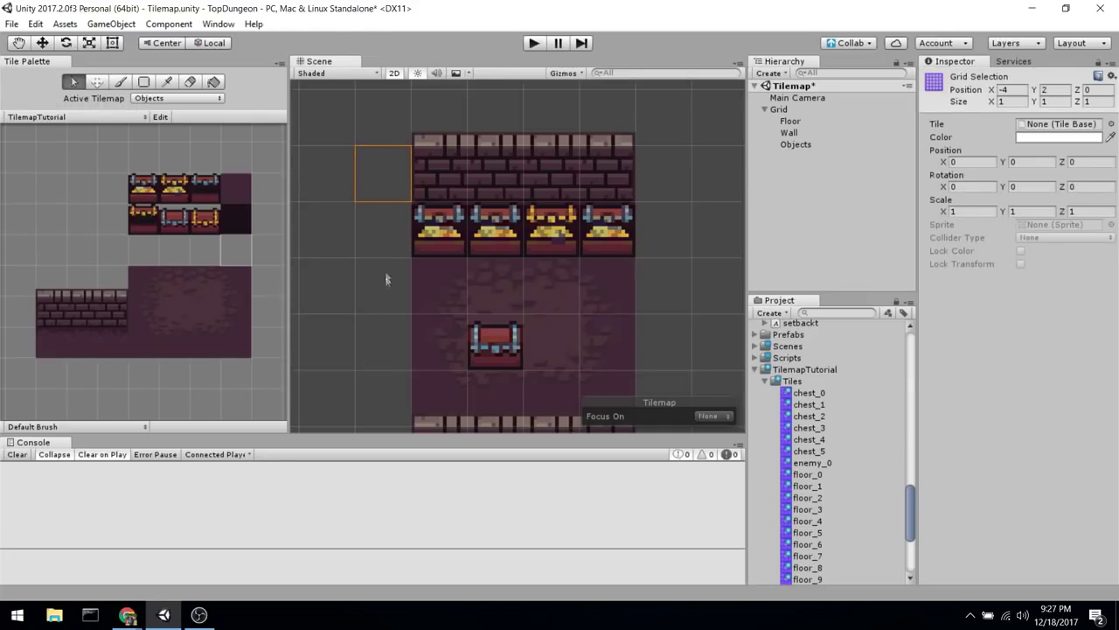
{"action": "middle_click_drag", "start_coordinate": [381, 171], "coordinate": [377, 170]}
{"action": "left_click", "coordinate": [435, 228]}
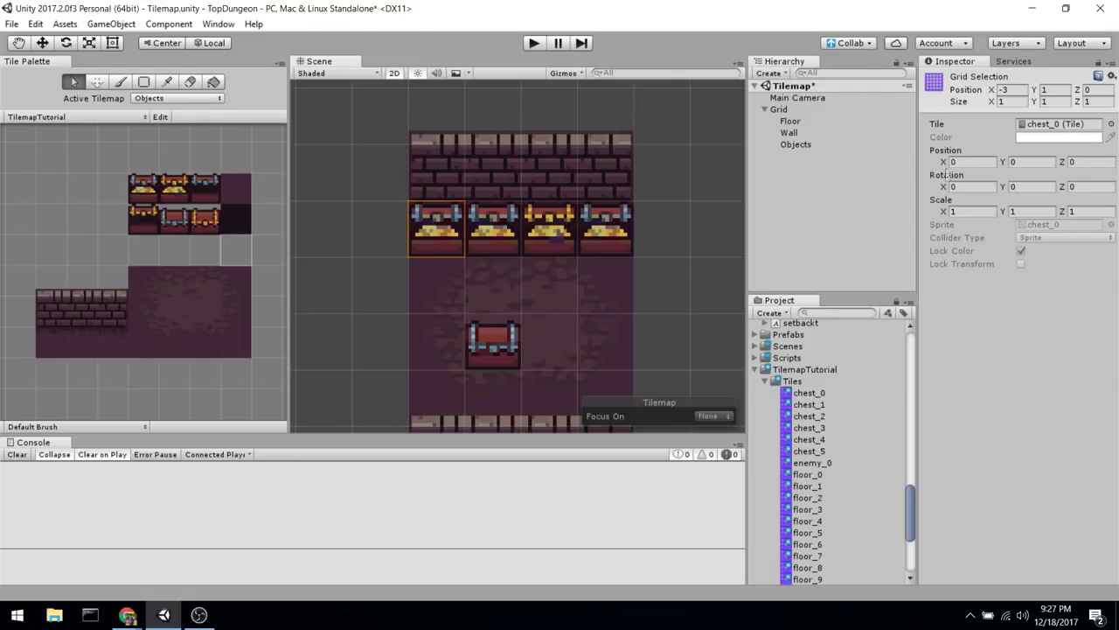
Experiment with the chest cell's offset and set its scale values to 2
{"action": "left_click_drag", "start_coordinate": [945, 163], "coordinate": [966, 217]}
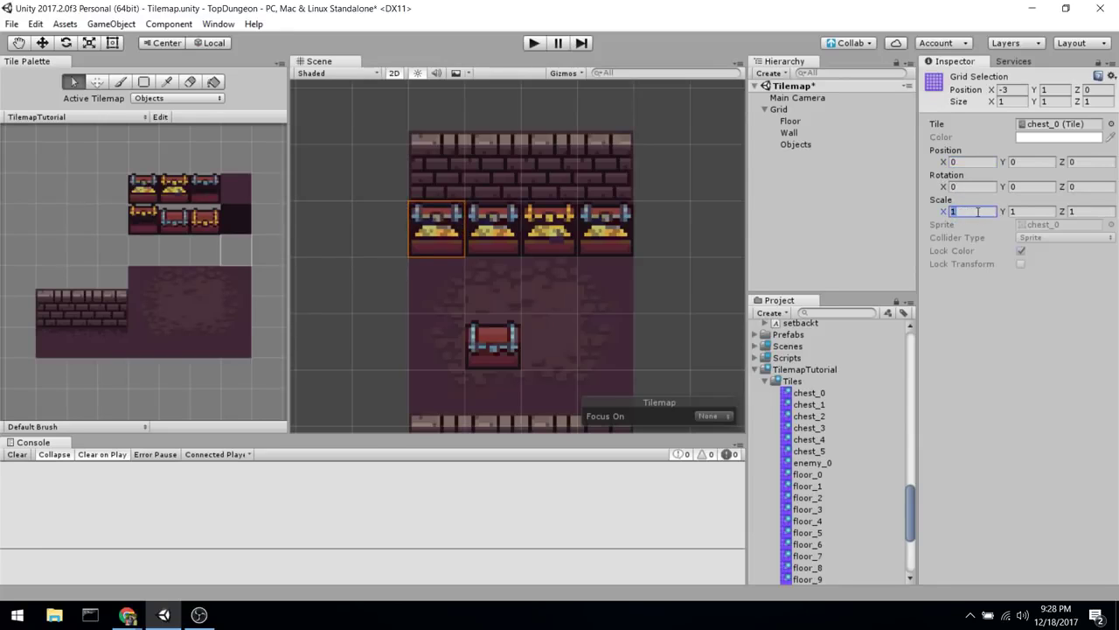
{"action": "type", "text": "2"}
{"action": "key", "text": "Tab"}
{"action": "type", "text": "2"}
{"action": "left_click", "coordinate": [1082, 211]}
{"action": "type", "text": "2"}
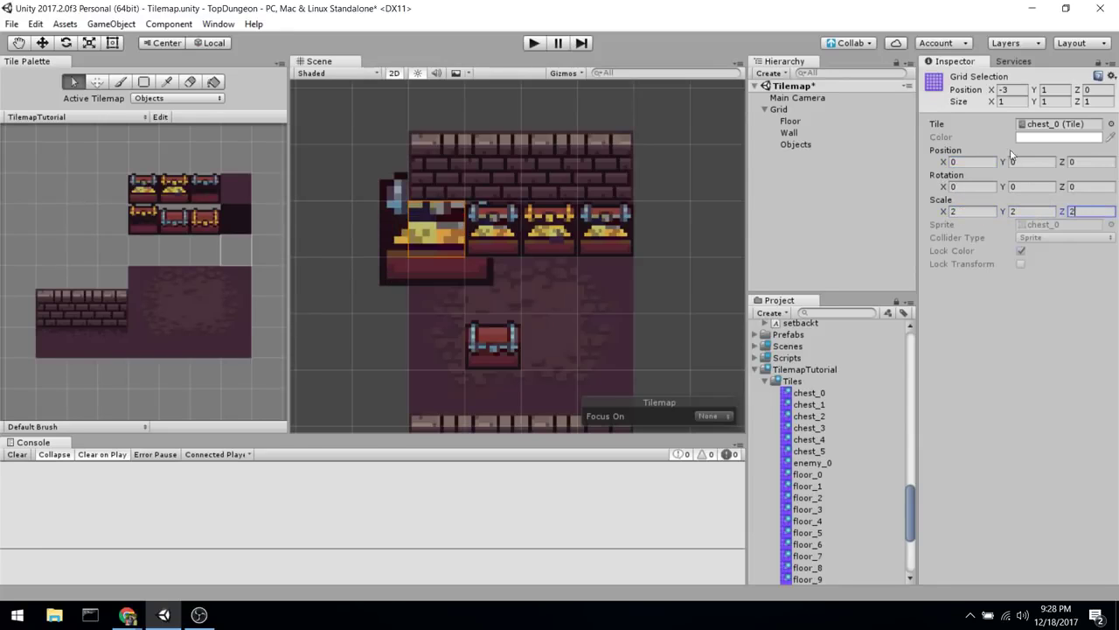
Rotate the chest to about 40.92° on Z and reset its scale to 1, 1, 1
{"action": "left_click_drag", "start_coordinate": [943, 186], "coordinate": [437, 161]}
{"action": "left_click_drag", "start_coordinate": [1063, 187], "coordinate": [966, 239]}
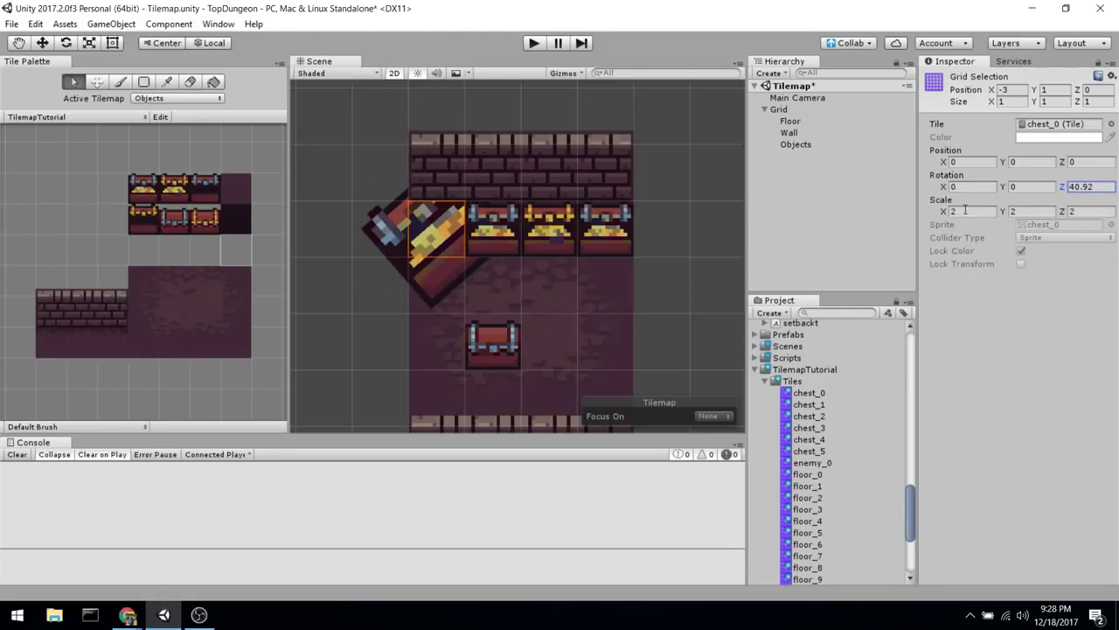
{"action": "left_click", "coordinate": [966, 210]}
{"action": "type", "text": "1"}
{"action": "key", "text": "Tab"}
{"action": "type", "text": "1"}
{"action": "key", "text": "Tab"}
{"action": "type", "text": "1"}
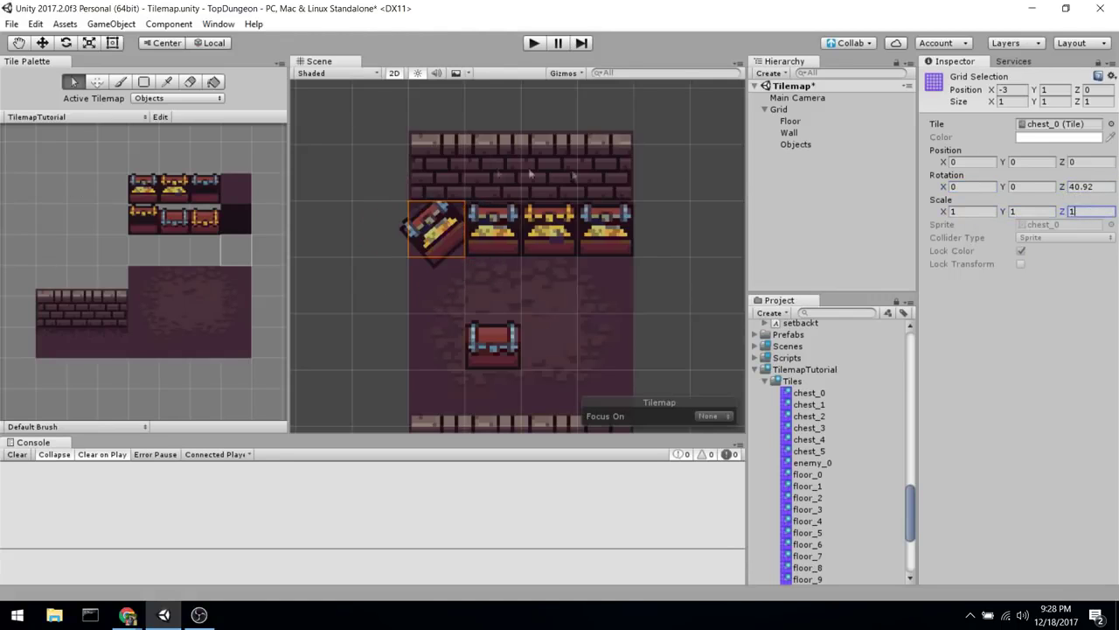
Lower the tilted chest's Position Y so it drops out of line toward the blue chest
{"action": "middle_click_drag", "start_coordinate": [680, 183], "coordinate": [712, 168]}
{"action": "mouse_move", "coordinate": [1007, 164]}
{"action": "left_mouse_down"}
{"action": "mouse_move", "coordinate": [986, 166]}
{"action": "mouse_move", "coordinate": [1000, 166]}
{"action": "left_mouse_up"}
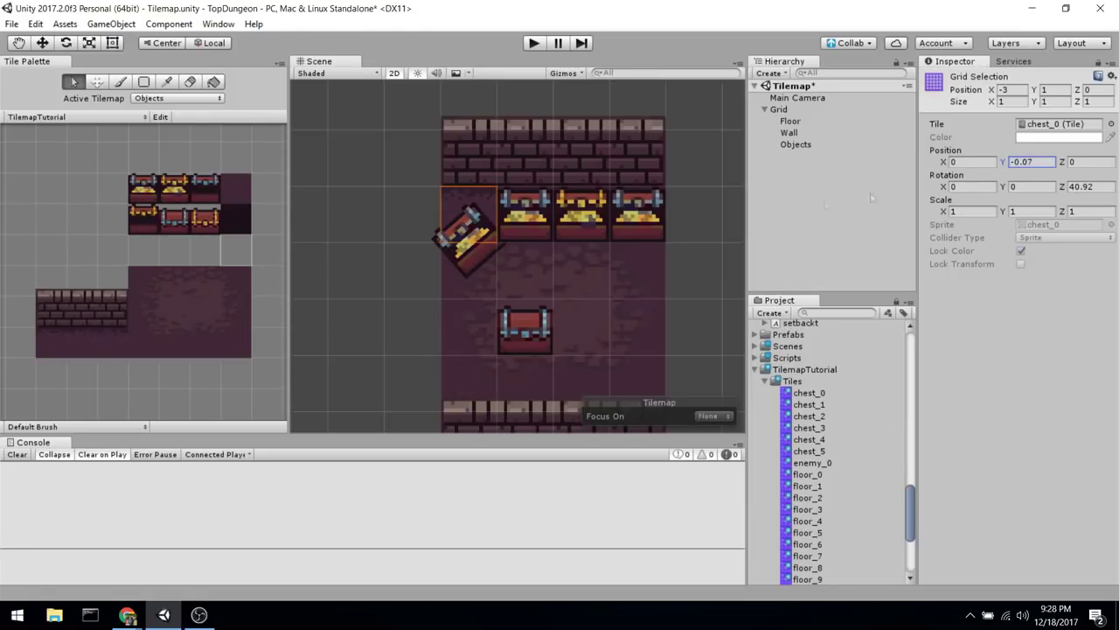
{"action": "left_click_drag", "start_coordinate": [1004, 164], "coordinate": [985, 165]}
{"action": "middle_click_drag", "start_coordinate": [670, 316], "coordinate": [639, 275]}
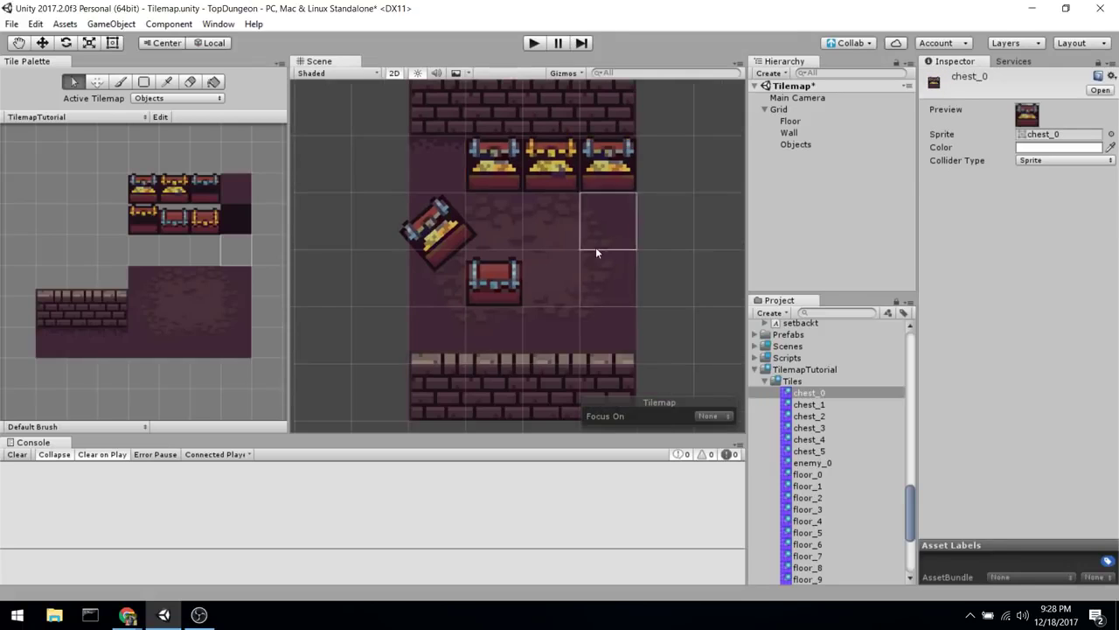
{"action": "scroll", "coordinate": [489, 249], "scroll_direction": "up", "scroll_amount": 2}
{"action": "left_click", "coordinate": [496, 266]}
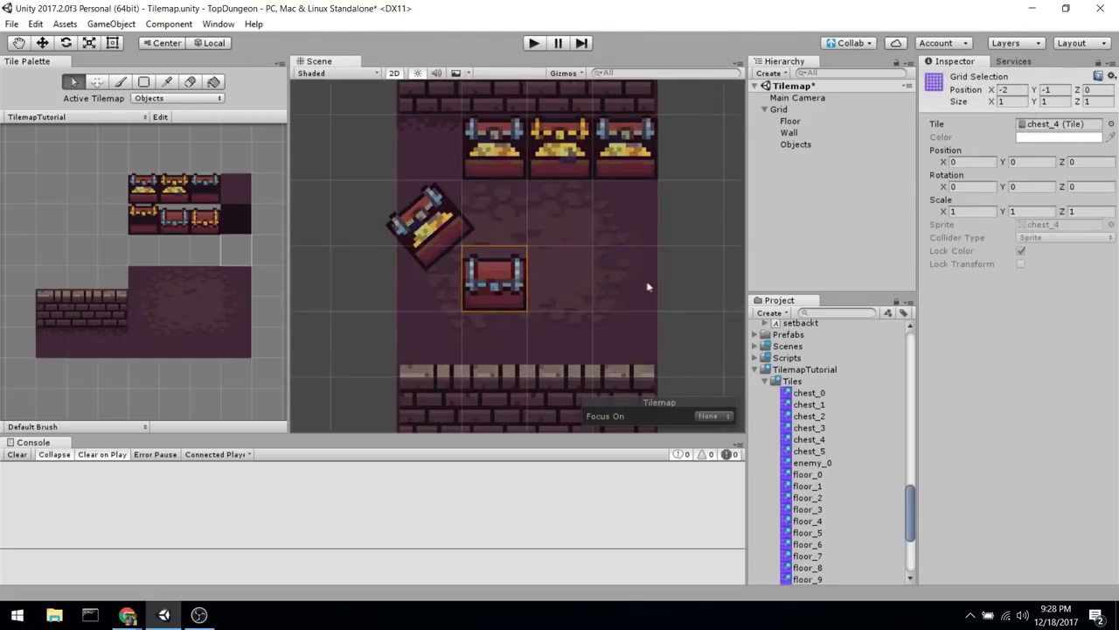
{"action": "scroll", "coordinate": [650, 287], "scroll_direction": "down", "scroll_amount": 1}
{"action": "left_click", "coordinate": [719, 272]}
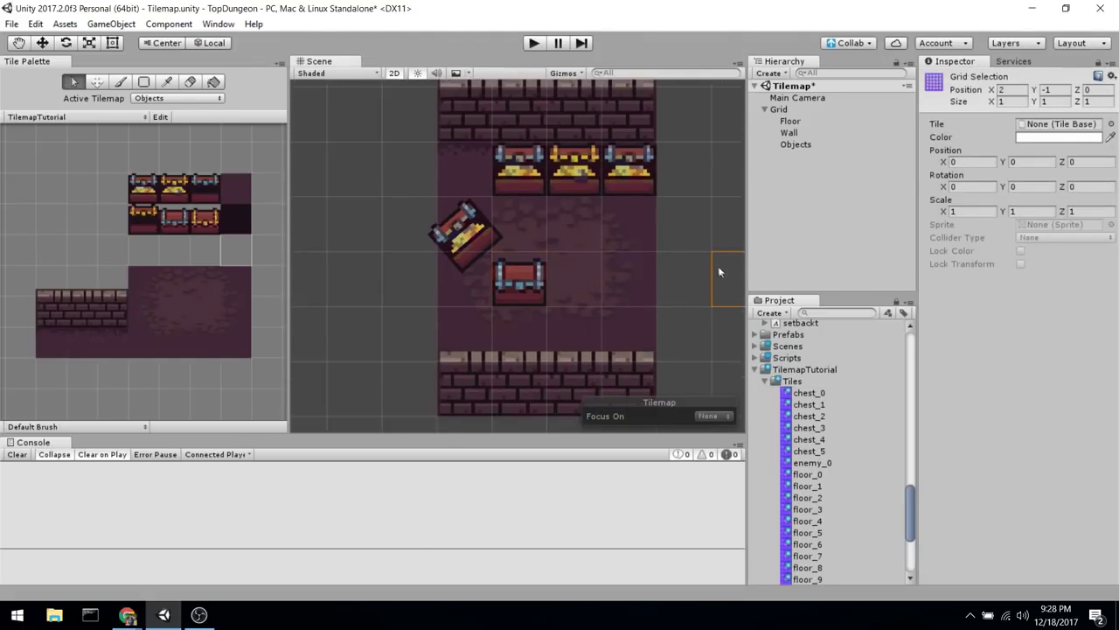
Add a Tilemap Collider 2D component to the Wall tilemap
{"action": "left_click", "coordinate": [806, 121]}
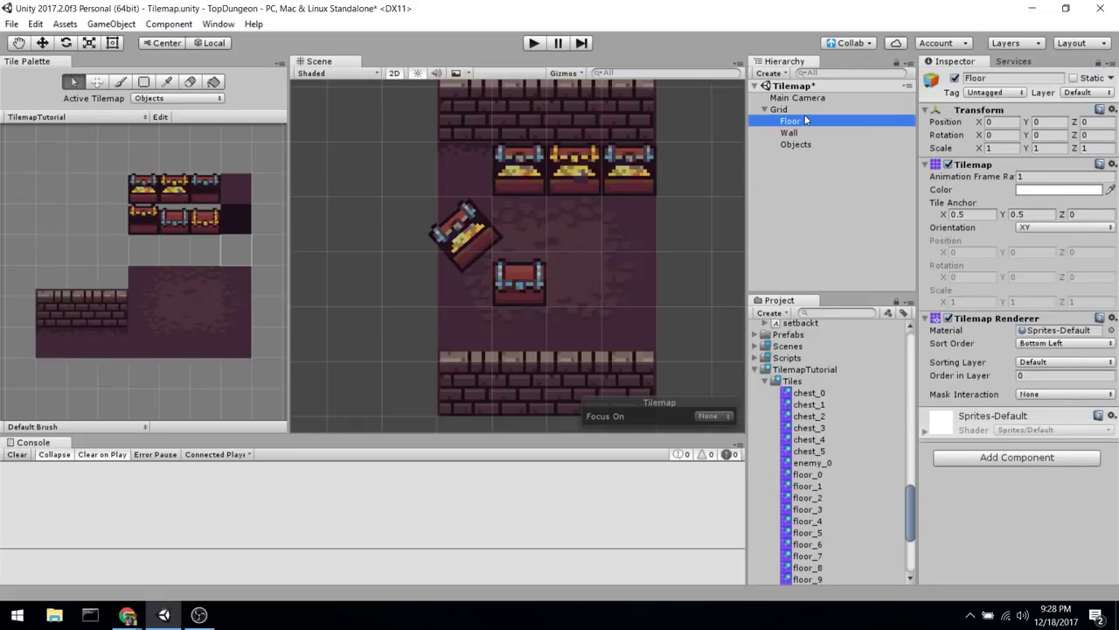
{"action": "key", "text": "Down"}
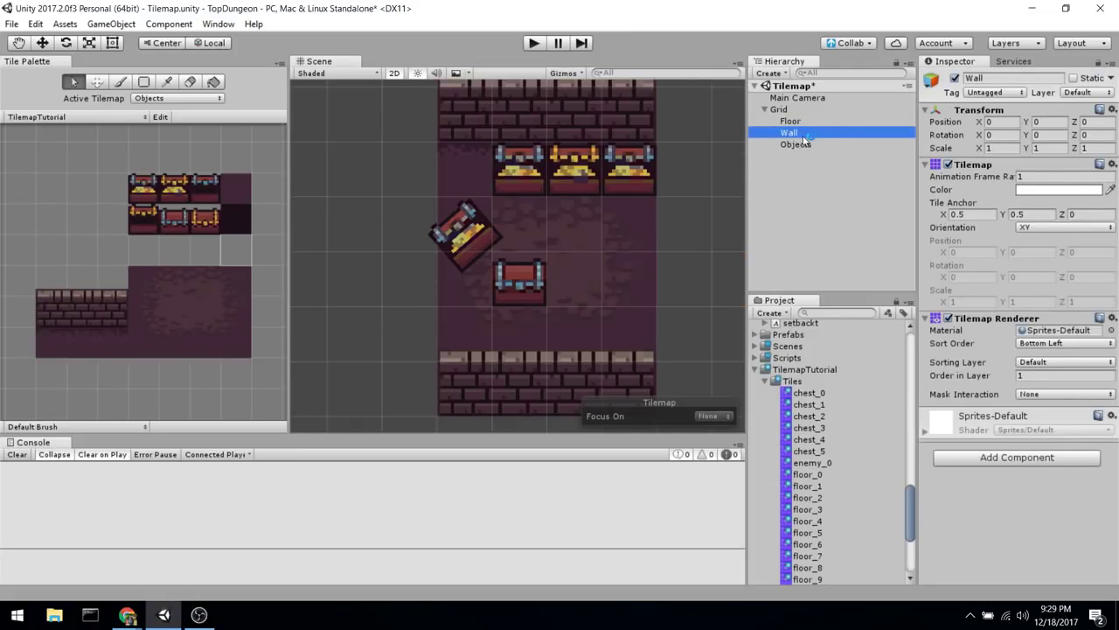
{"action": "left_click", "coordinate": [984, 164]}
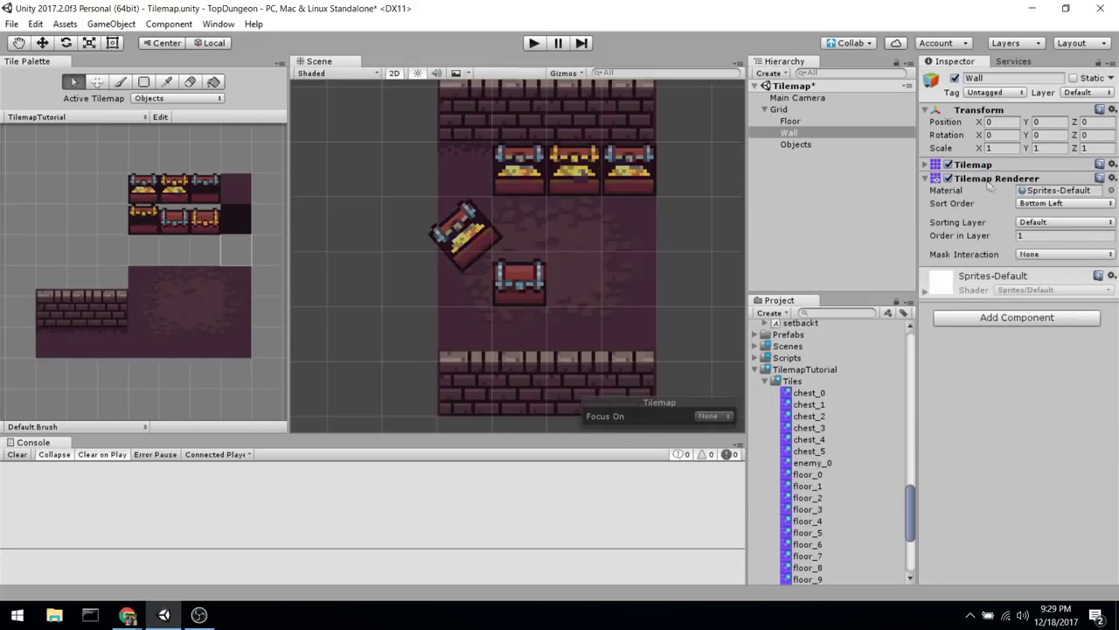
{"action": "left_click", "coordinate": [992, 179]}
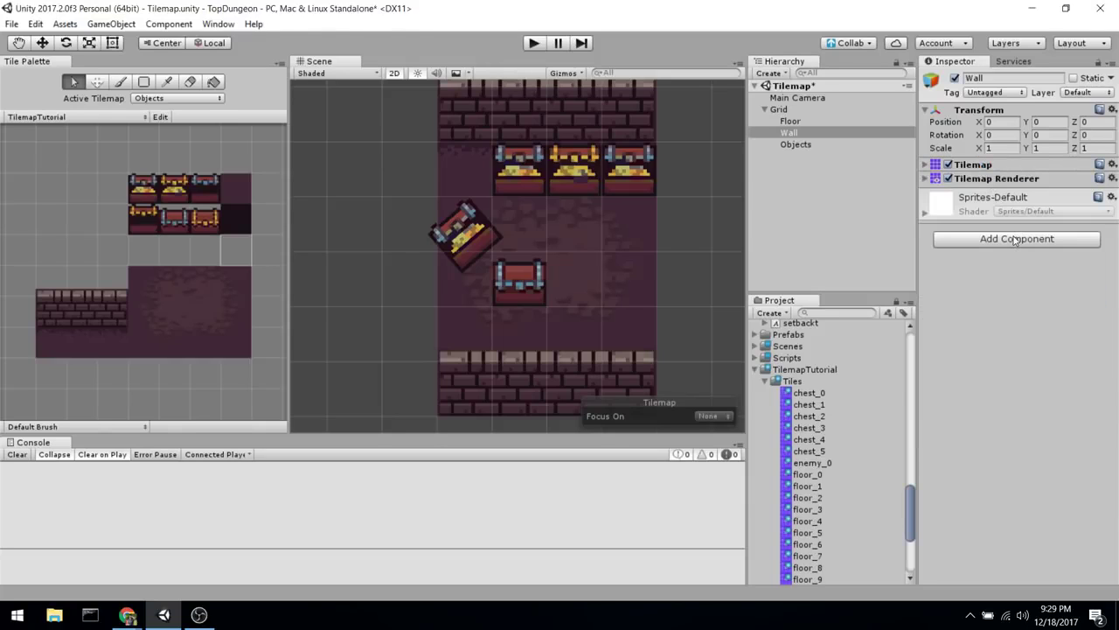
{"action": "left_click", "coordinate": [1014, 240]}
{"action": "type", "text": "tilemap"}
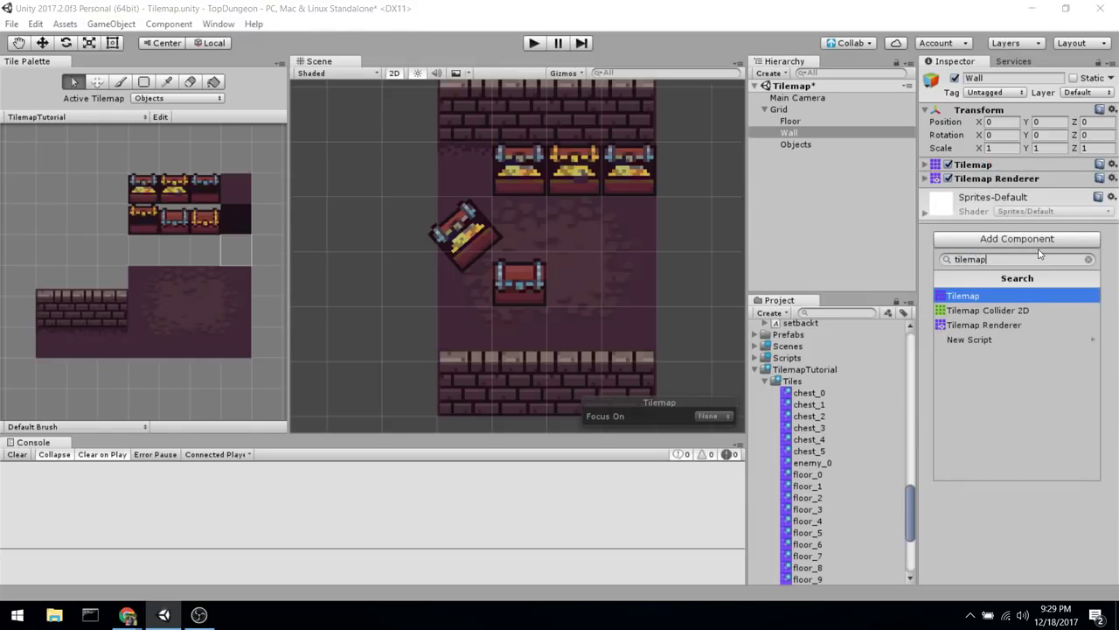
{"action": "key", "text": "Down"}
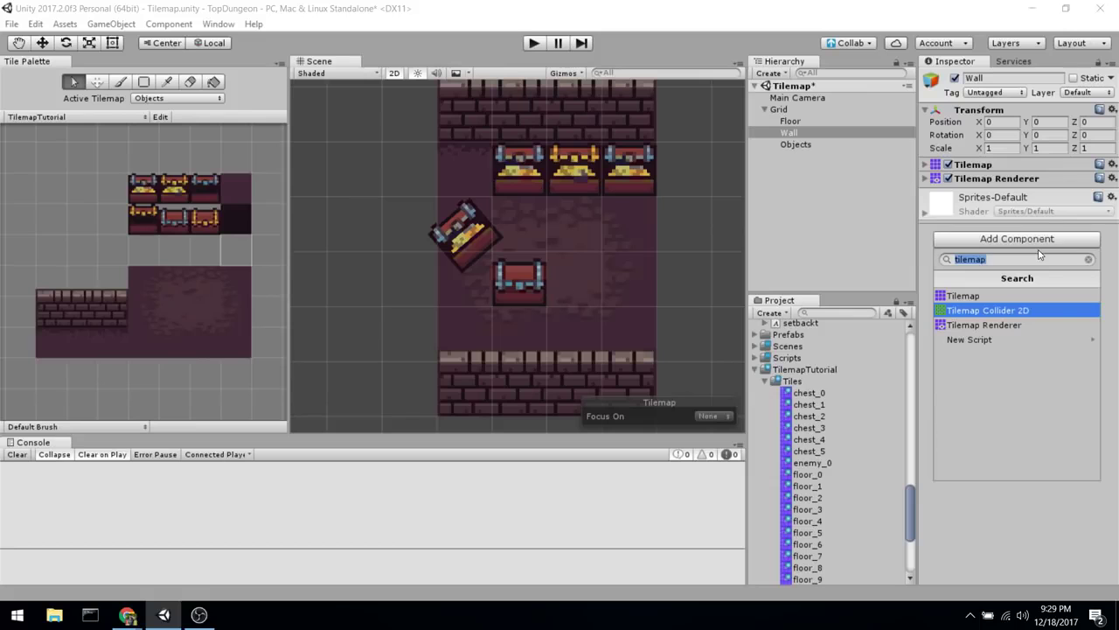
{"action": "key", "text": "Return"}
Pick the wall_0 tile, set Active Tilemap to Wall, and switch to the Paint Brush
{"action": "scroll", "coordinate": [509, 239], "scroll_direction": "up", "scroll_amount": 2}
{"action": "scroll", "coordinate": [520, 300], "scroll_direction": "down", "scroll_amount": 3}
{"action": "middle_click_drag", "start_coordinate": [525, 280], "coordinate": [528, 239]}
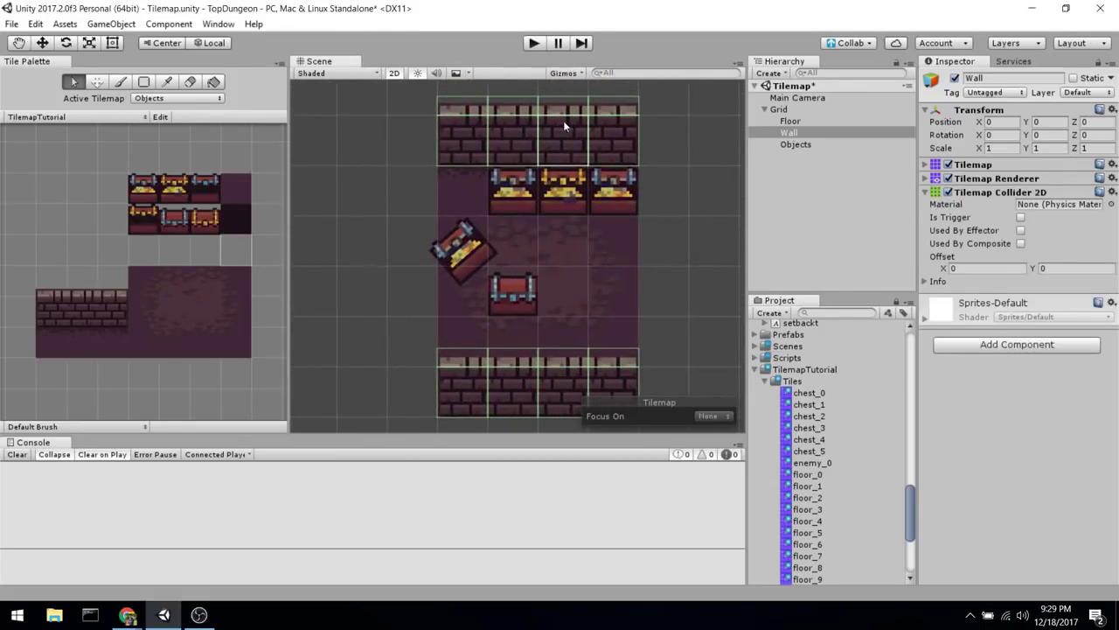
{"action": "left_click", "coordinate": [233, 226]}
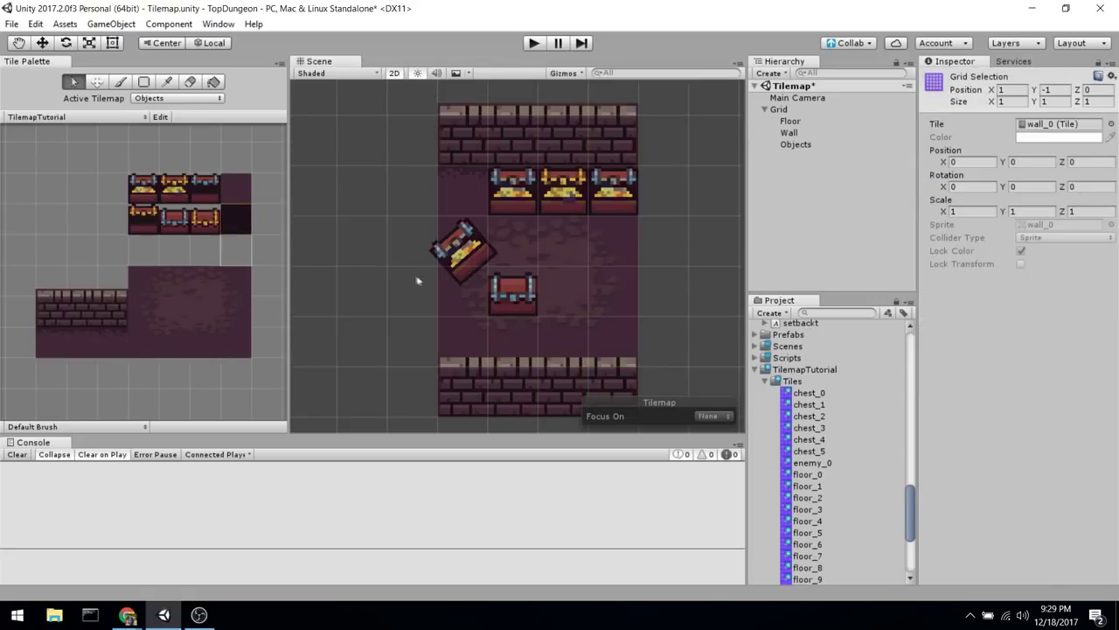
{"action": "left_click", "coordinate": [178, 98]}
{"action": "left_click", "coordinate": [175, 127]}
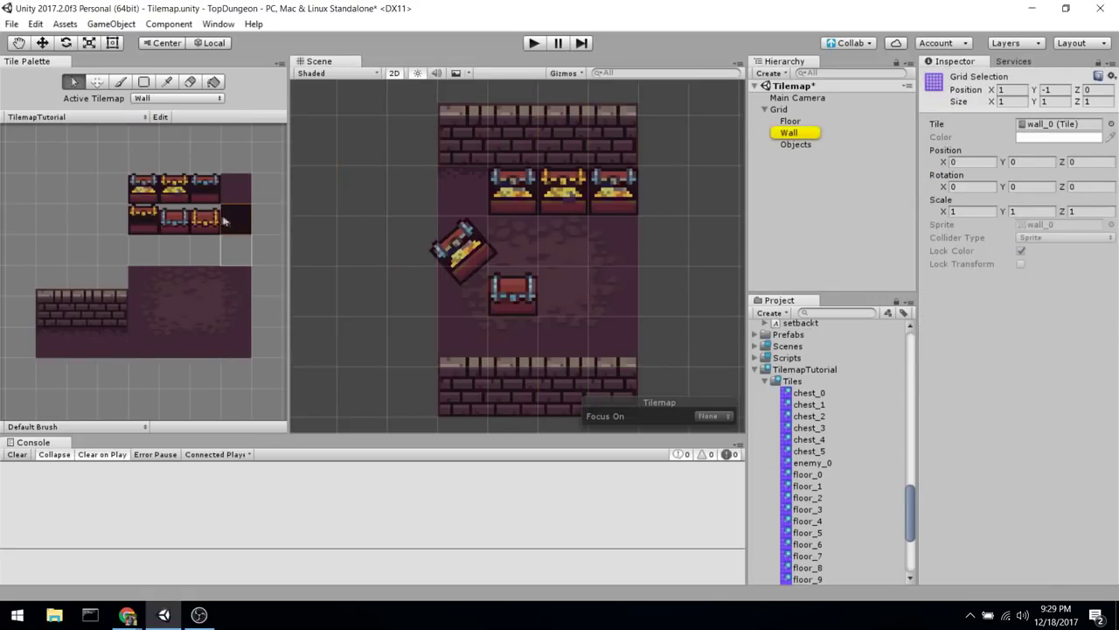
{"action": "key", "text": "b"}
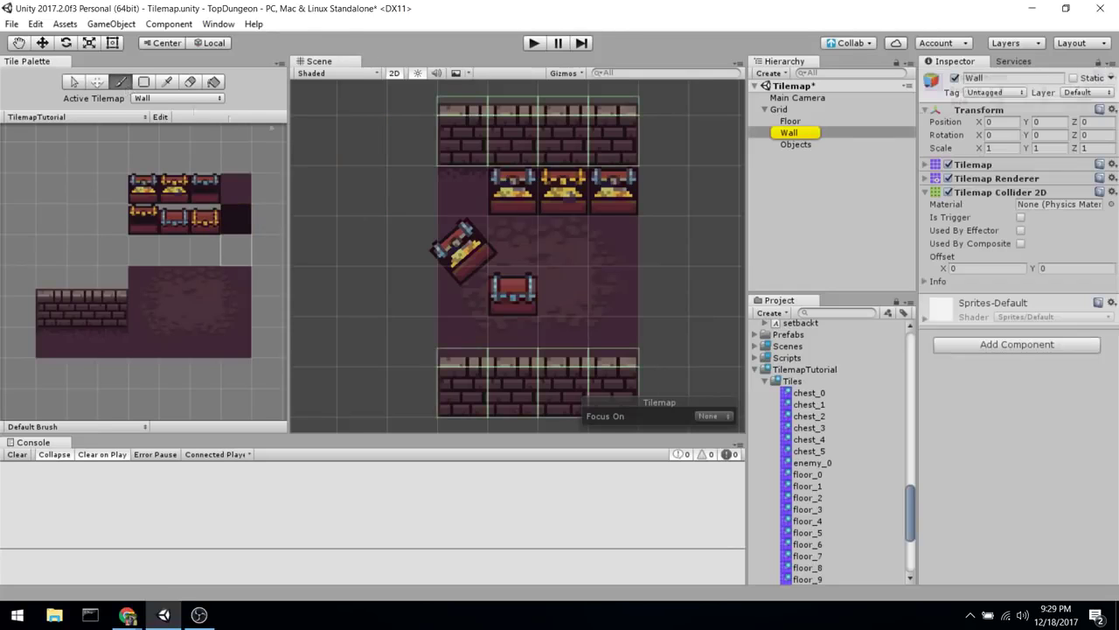
Box-fill 2×6 blocks of dark wall tiles on the left and right of the room
{"action": "left_click", "coordinate": [234, 215]}
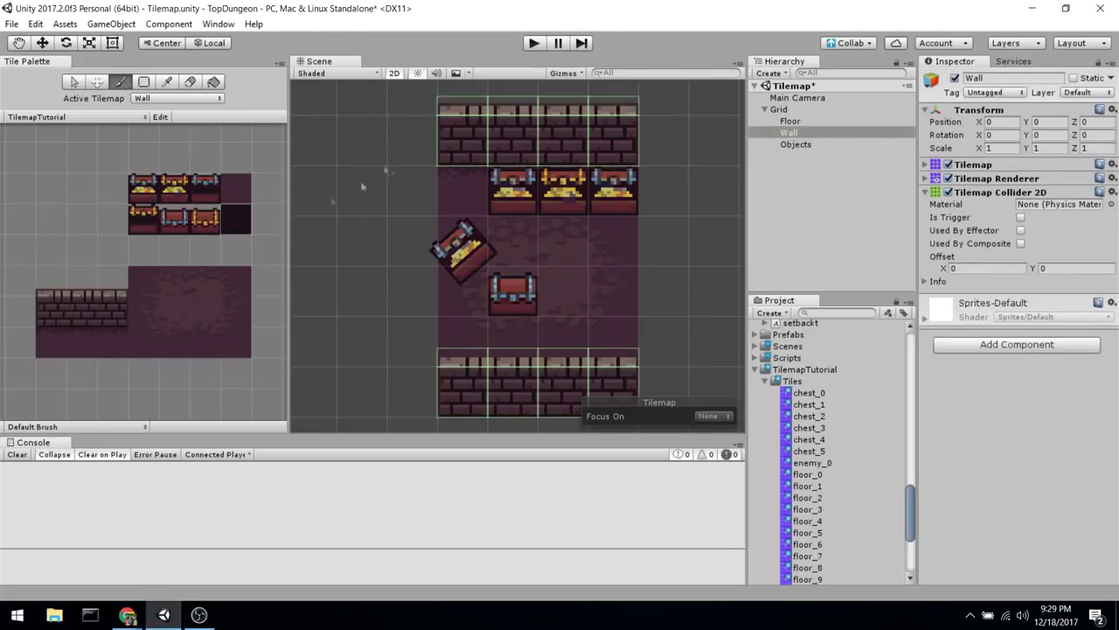
{"action": "scroll", "coordinate": [406, 104], "scroll_direction": "down", "scroll_amount": 2}
{"action": "middle_click_drag", "start_coordinate": [368, 214], "coordinate": [437, 226]}
{"action": "left_click", "coordinate": [144, 82]}
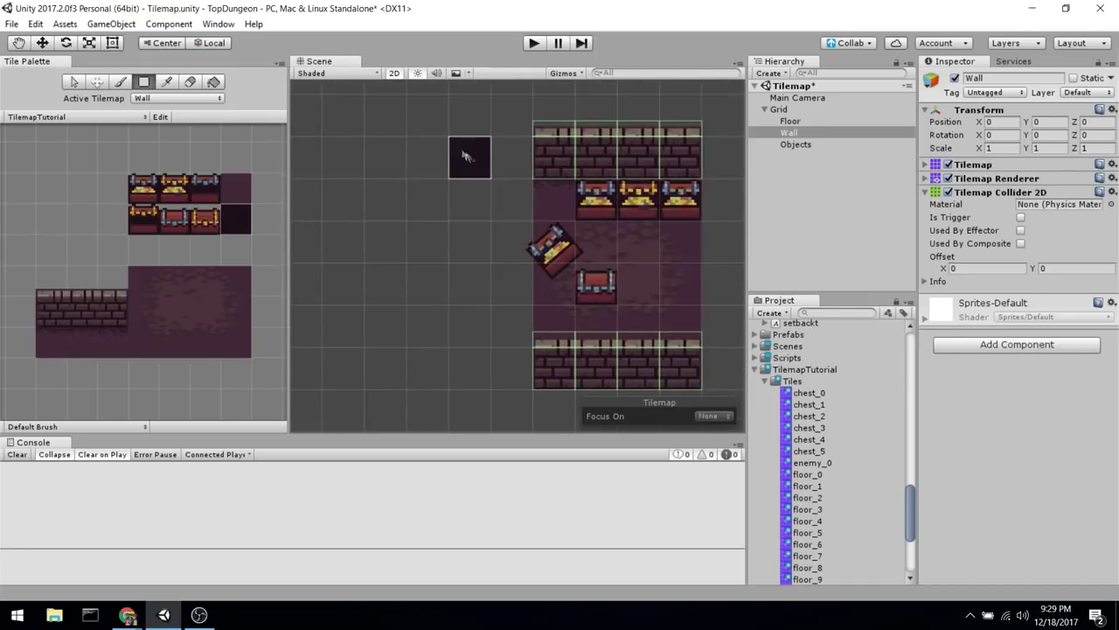
{"action": "left_click_drag", "start_coordinate": [465, 149], "coordinate": [522, 365]}
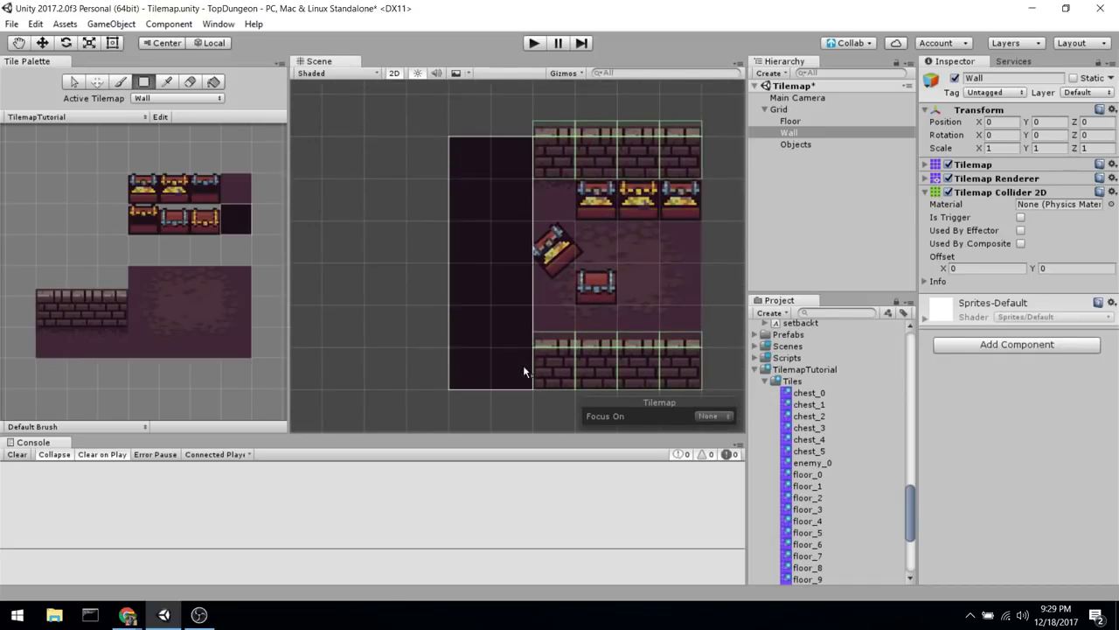
{"action": "middle_click_drag", "start_coordinate": [737, 225], "coordinate": [582, 229]}
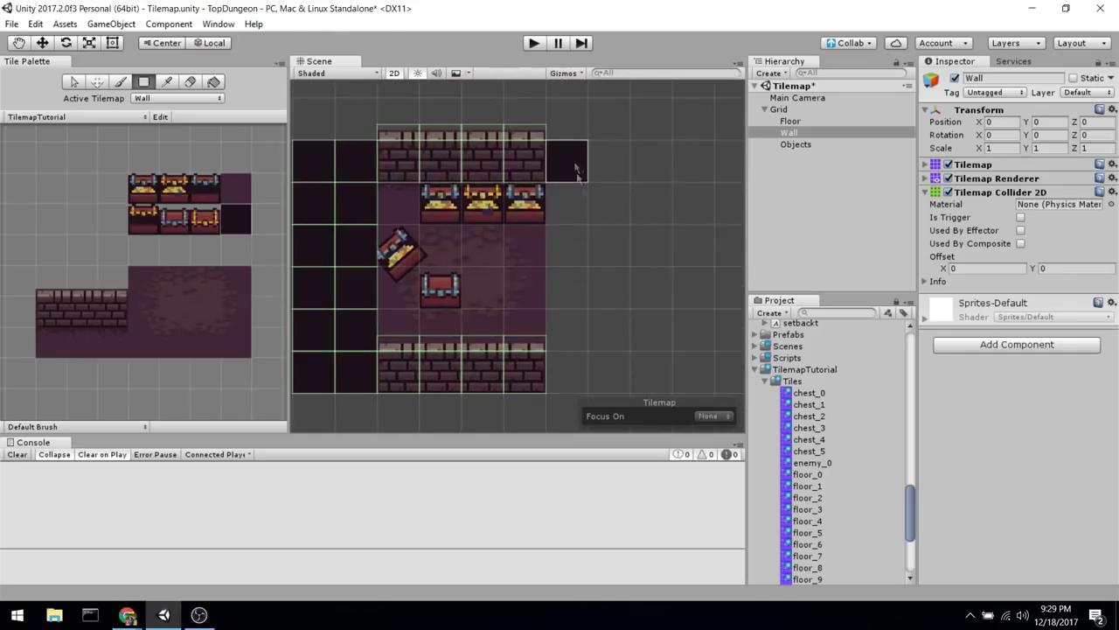
{"action": "left_click_drag", "start_coordinate": [567, 159], "coordinate": [610, 374]}
{"action": "middle_click_drag", "start_coordinate": [596, 290], "coordinate": [709, 304]}
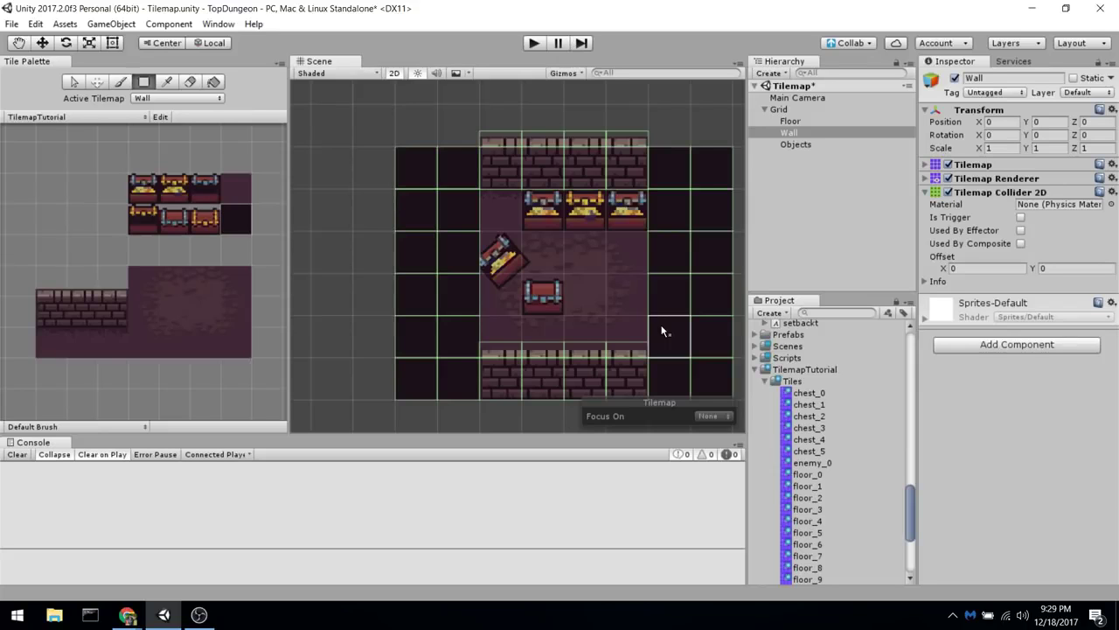
Return to the Paint Brush, review the enclosed room, and select the wall_0 tile asset
{"action": "scroll", "coordinate": [568, 282], "scroll_direction": "up", "scroll_amount": 3}
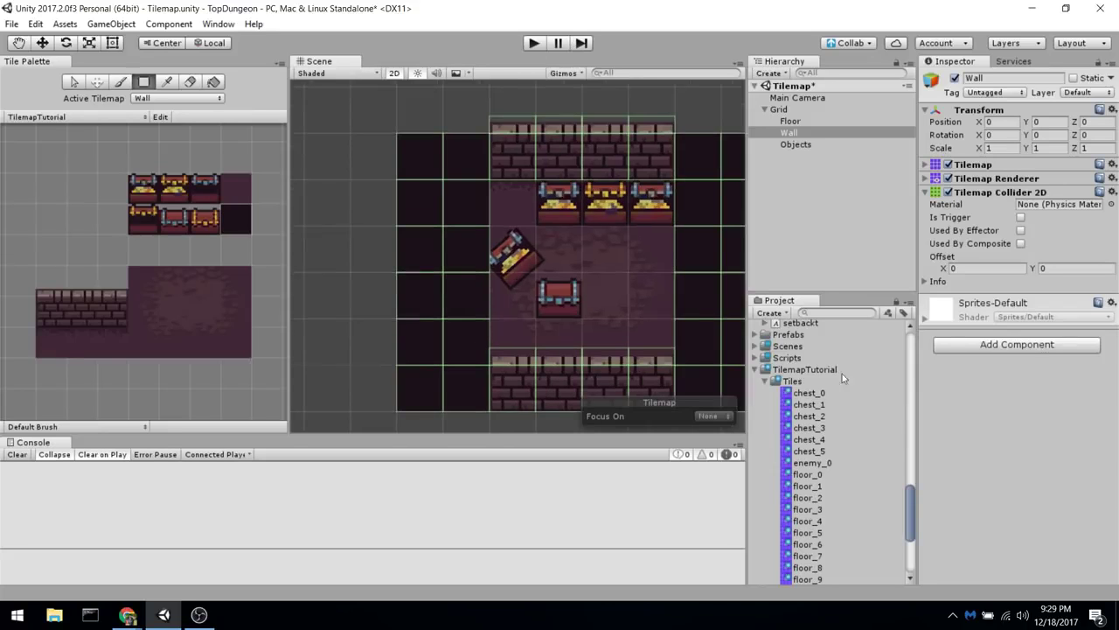
{"action": "middle_click_drag", "start_coordinate": [582, 287], "coordinate": [358, 229]}
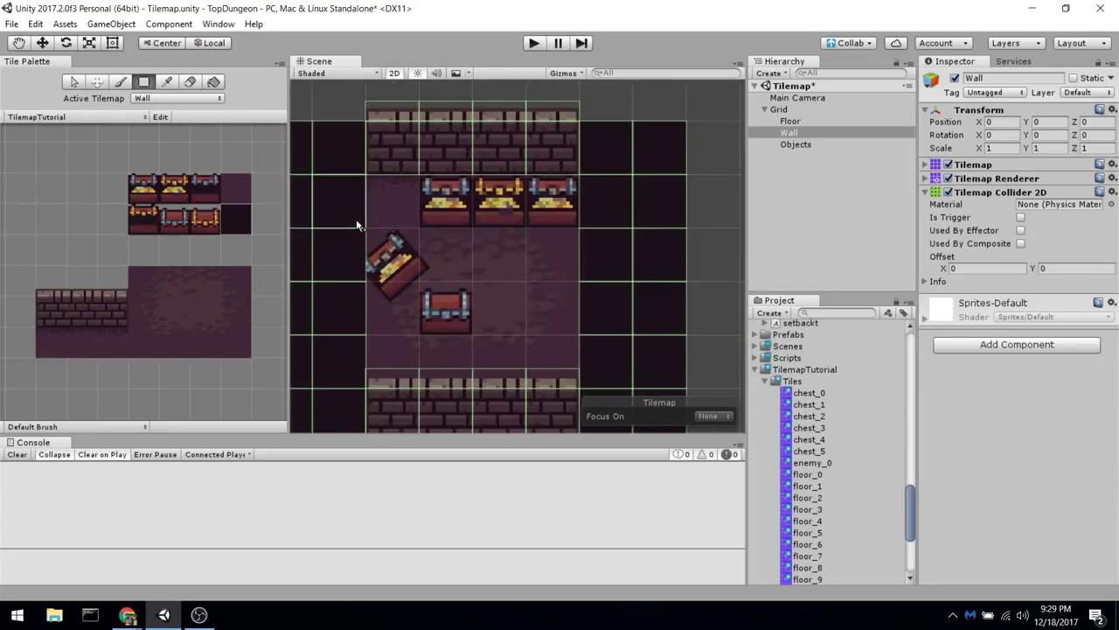
{"action": "scroll", "coordinate": [381, 250], "scroll_direction": "down", "scroll_amount": 2}
{"action": "key", "text": "b"}
{"action": "middle_click_drag", "start_coordinate": [510, 144], "coordinate": [503, 138]}
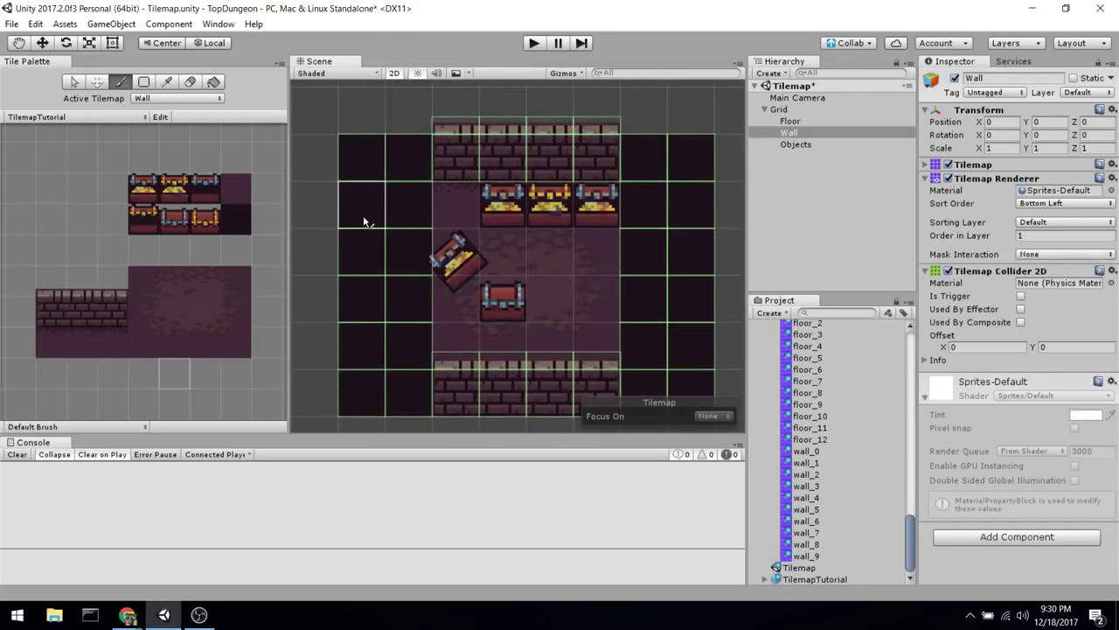
{"action": "middle_click_drag", "start_coordinate": [686, 330], "coordinate": [583, 245]}
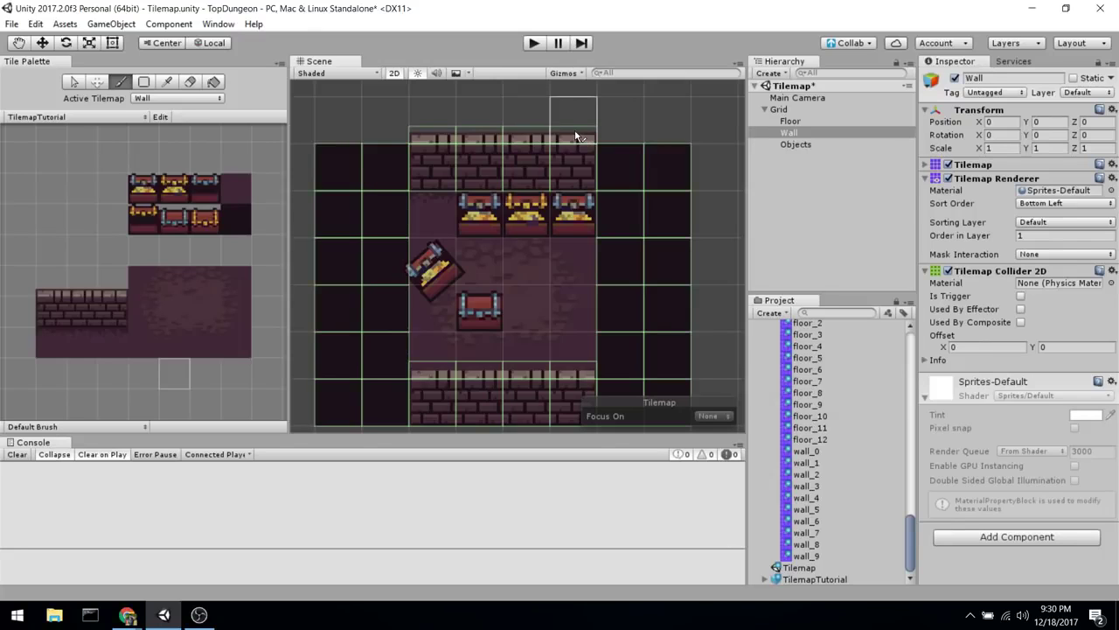
{"action": "middle_click_drag", "start_coordinate": [577, 138], "coordinate": [585, 144]}
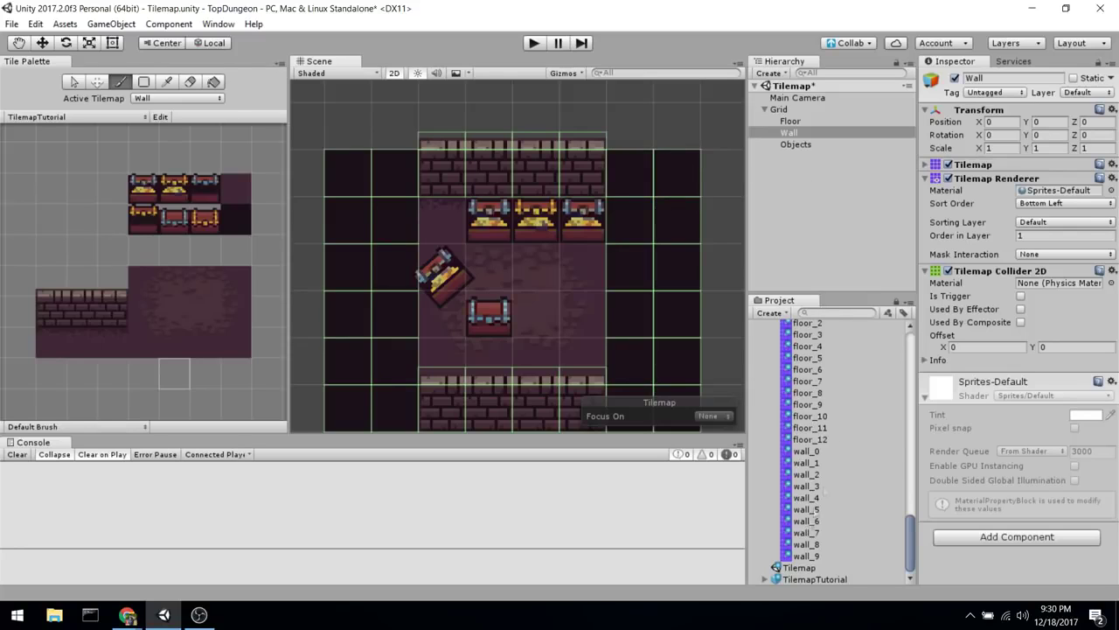
{"action": "left_click", "coordinate": [820, 452]}
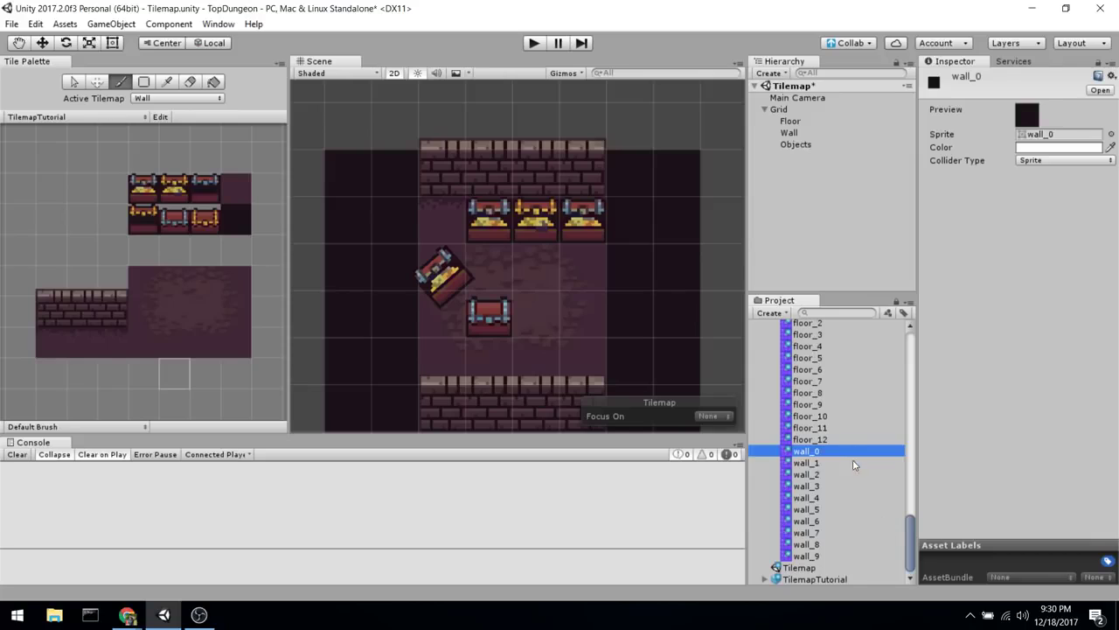
Set the Collider Type of tiles wall_0 through wall_9 to Grid
{"action": "left_click", "coordinate": [854, 462]}
{"action": "key", "text": "Down"}
{"action": "key", "text": "Down"}
{"action": "key", "text": "Down"}
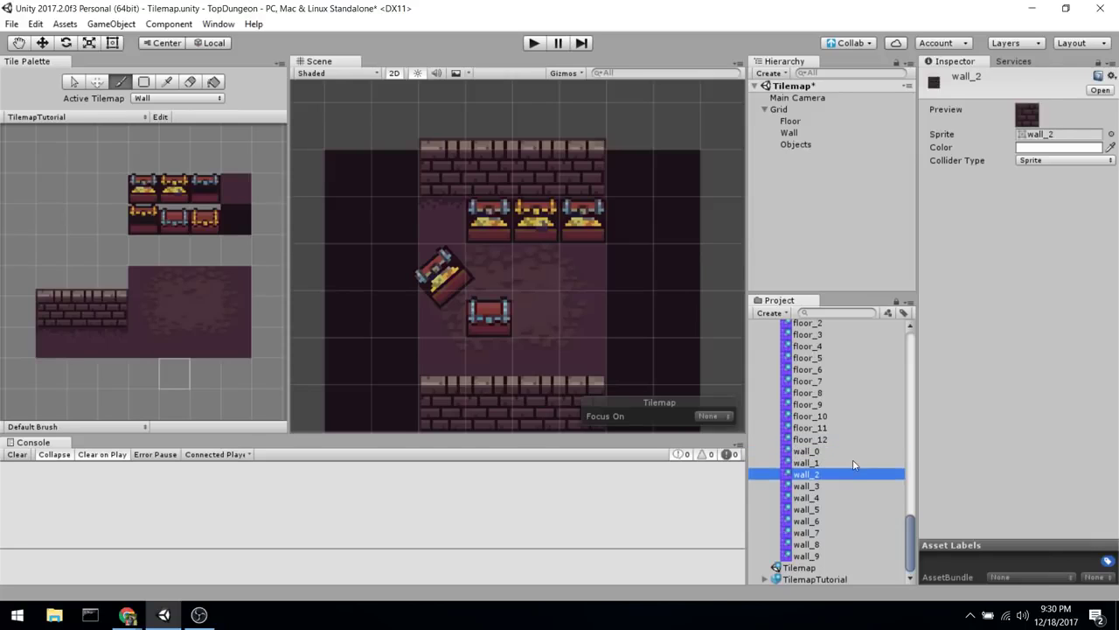
{"action": "key", "text": "Down"}
{"action": "key", "text": "Down"}
{"action": "key", "text": "Down"}
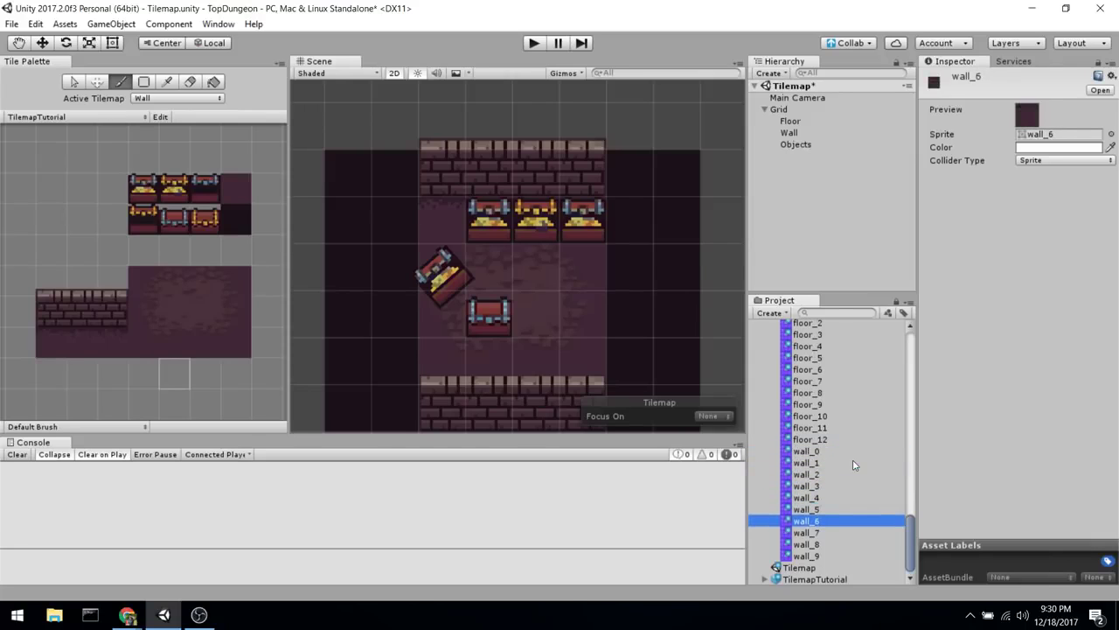
{"action": "left_click", "coordinate": [823, 439]}
{"action": "left_click", "coordinate": [823, 450]}
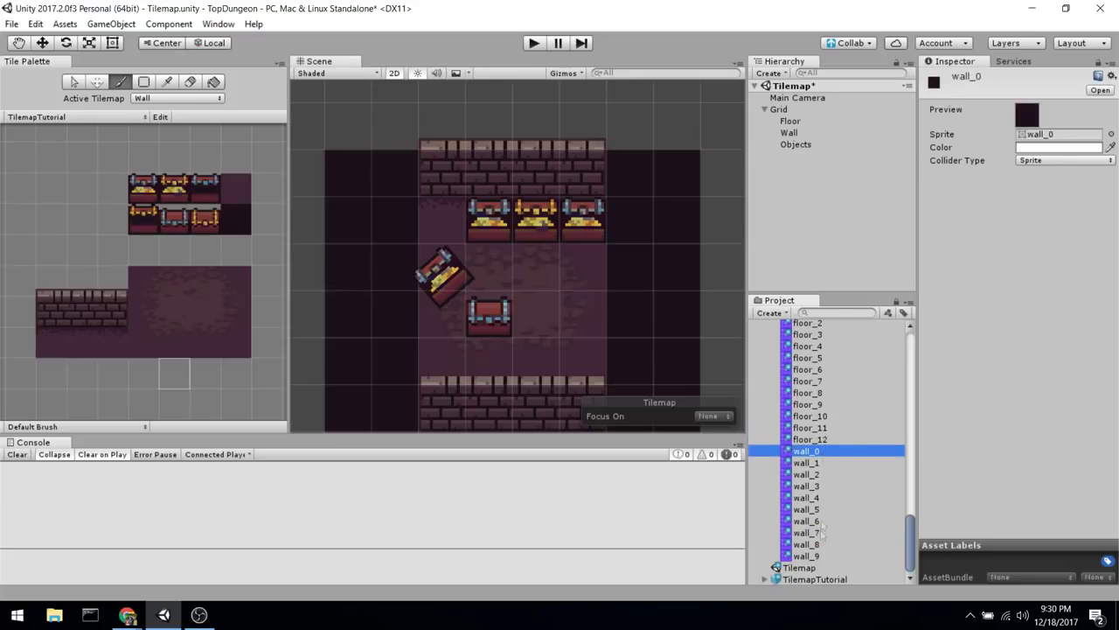
{"action": "left_click", "coordinate": [820, 556], "text": "shift"}
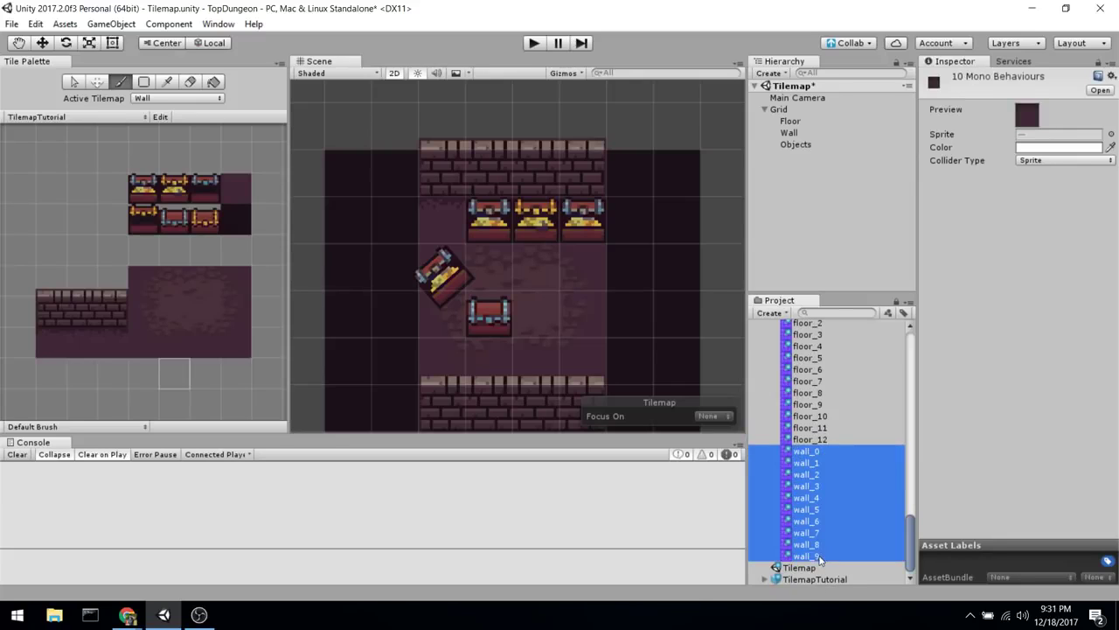
{"action": "left_click", "coordinate": [1045, 162]}
{"action": "left_click", "coordinate": [1040, 207]}
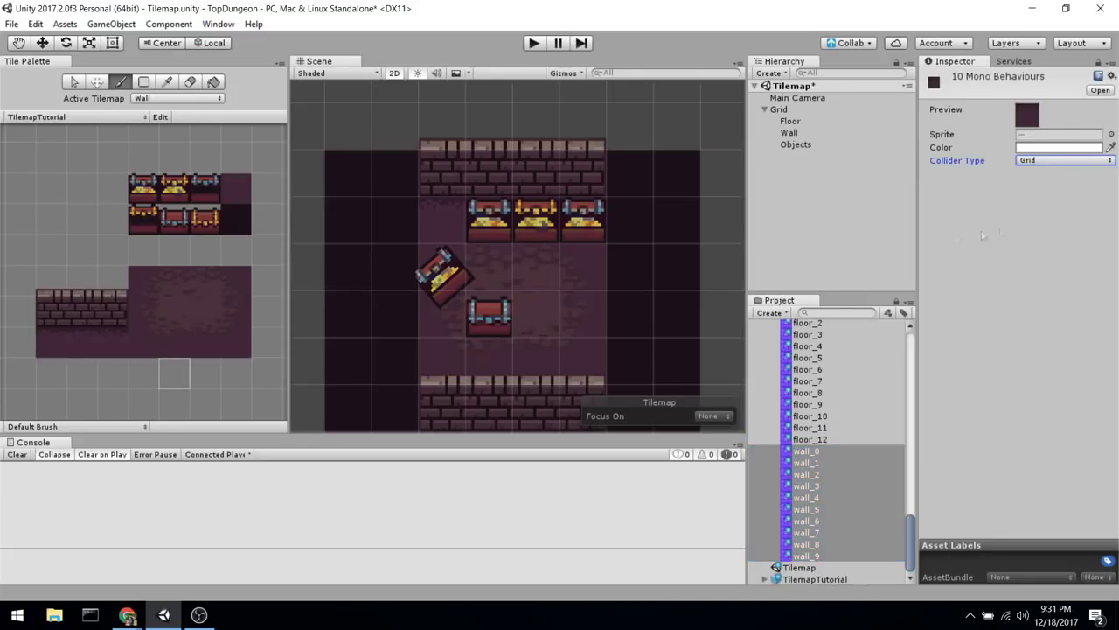
Change the wall_4 tile's Collider Type back to Sprite
{"action": "left_click", "coordinate": [787, 132]}
{"action": "scroll", "coordinate": [515, 177], "scroll_direction": "up", "scroll_amount": 3}
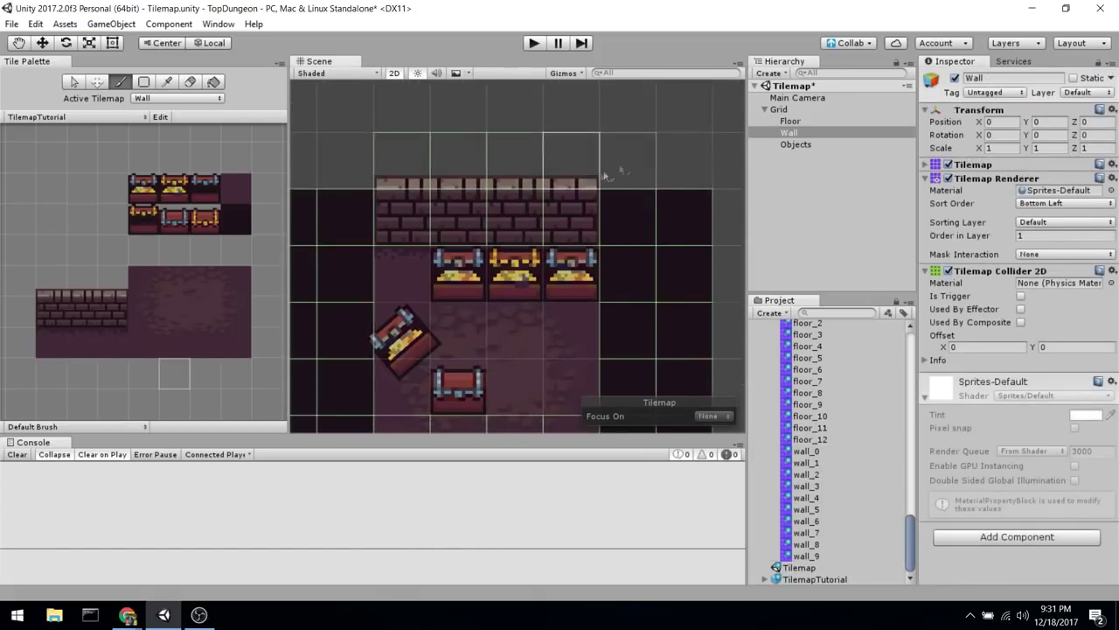
{"action": "scroll", "coordinate": [514, 178], "scroll_direction": "up", "scroll_amount": 2}
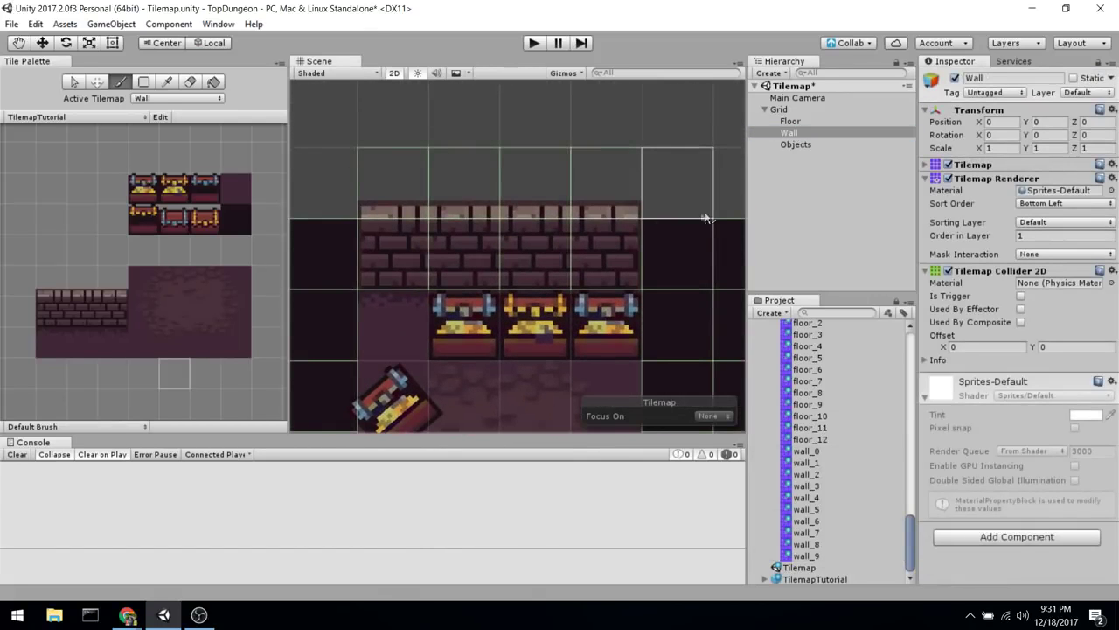
{"action": "left_click", "coordinate": [806, 498]}
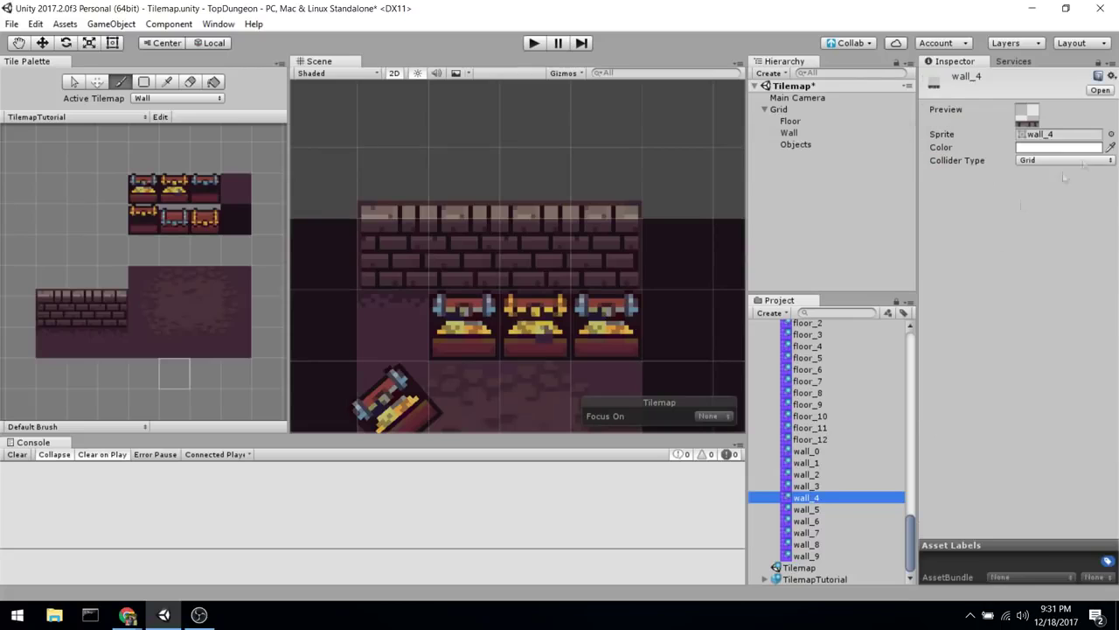
{"action": "left_click", "coordinate": [1054, 161]}
{"action": "left_click", "coordinate": [1045, 193]}
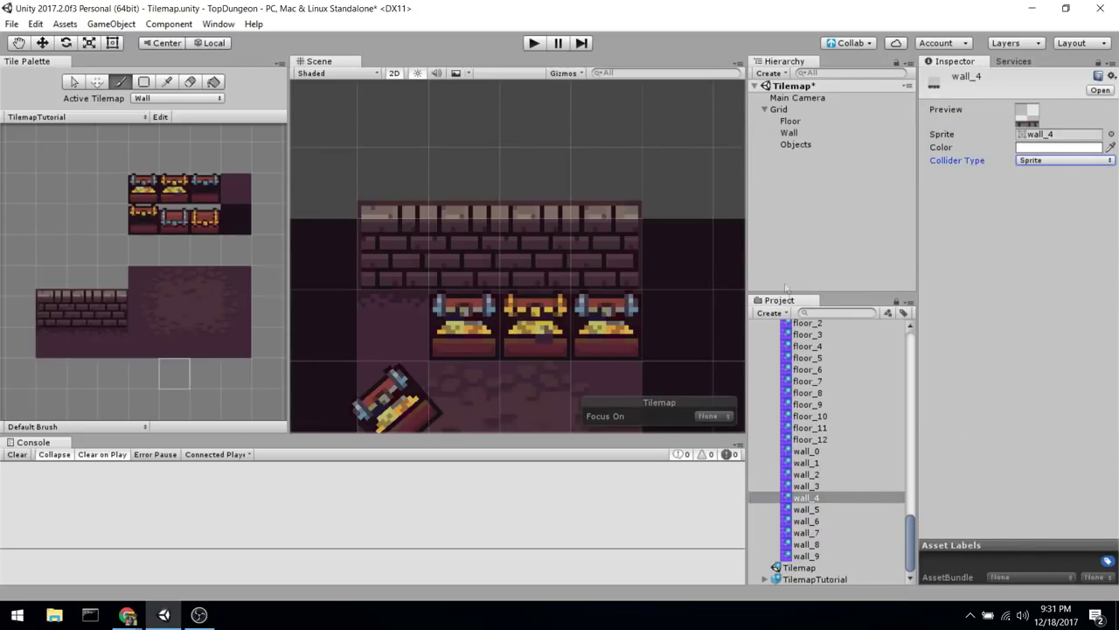
Frame the Wall tilemap and pan to show the colliders around the room
{"action": "left_click", "coordinate": [789, 132]}
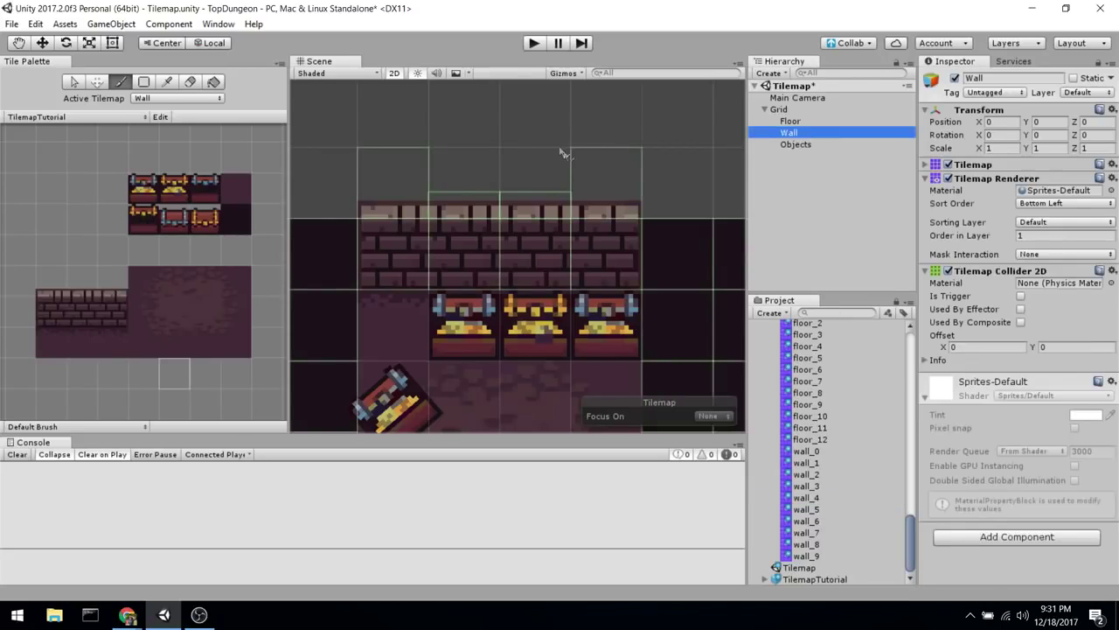
{"action": "key", "text": "f"}
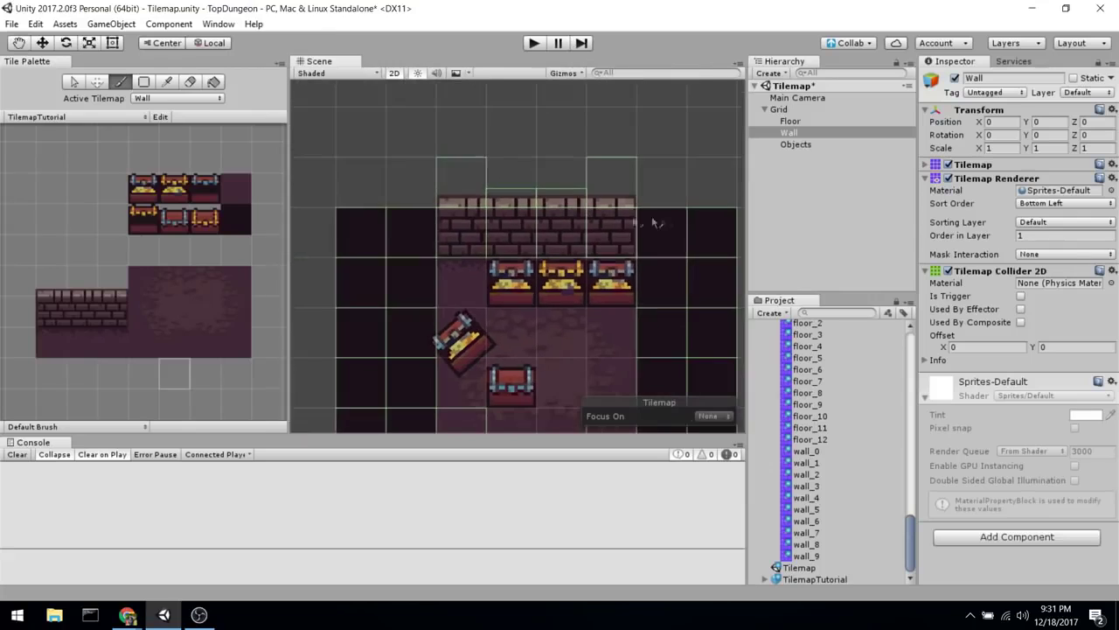
{"action": "middle_click_drag", "start_coordinate": [652, 216], "coordinate": [584, 274]}
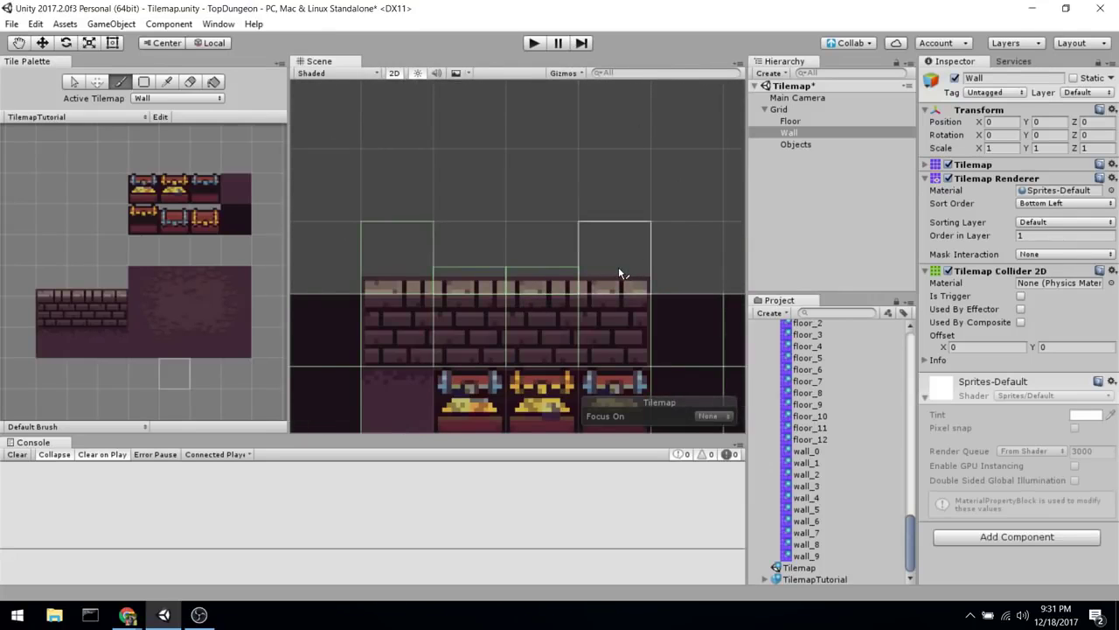
{"action": "scroll", "coordinate": [618, 267], "scroll_direction": "down", "scroll_amount": 2}
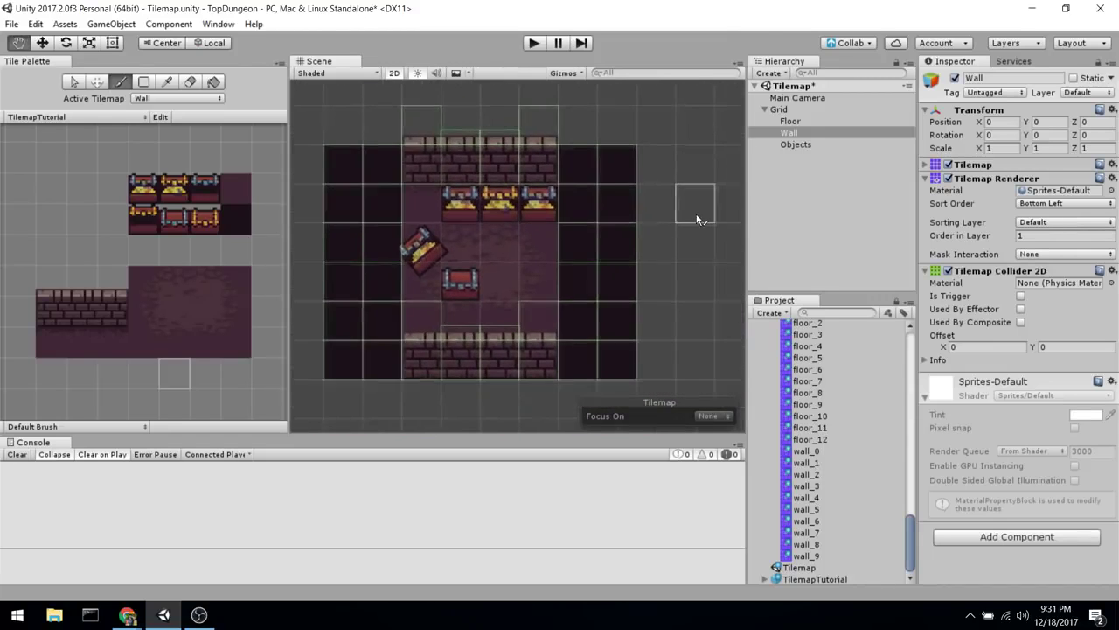
{"action": "scroll", "coordinate": [845, 458], "scroll_direction": "up", "scroll_amount": 5}
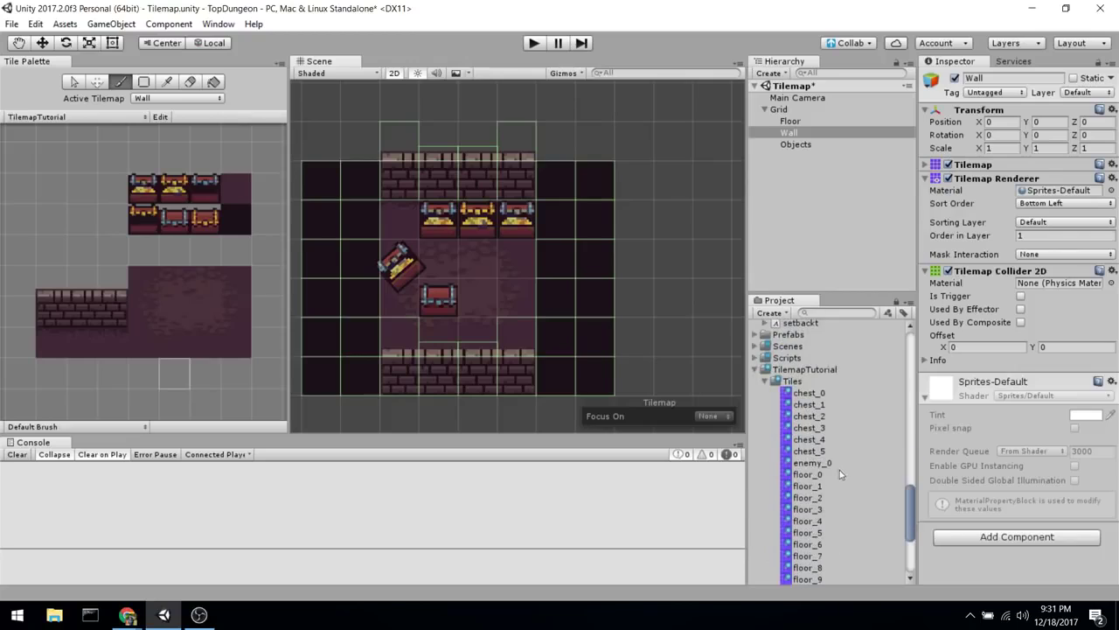
Add the enemy_0 tile to the Tile Palette and pick it
{"action": "left_click", "coordinate": [840, 472]}
{"action": "left_click", "coordinate": [820, 463]}
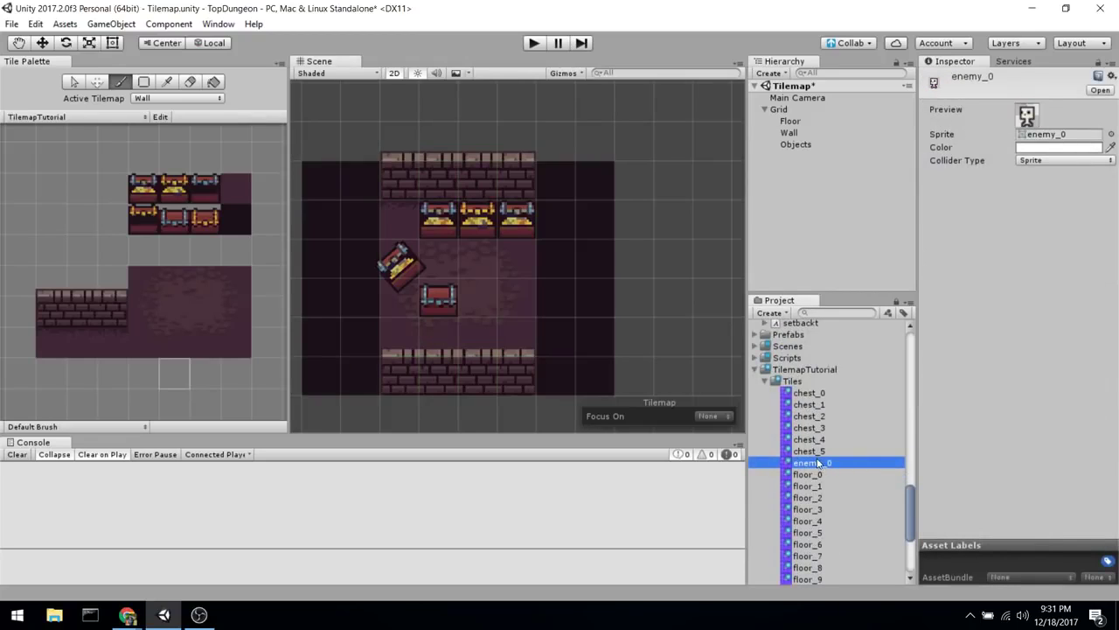
{"action": "left_click_drag", "start_coordinate": [820, 463], "coordinate": [72, 242]}
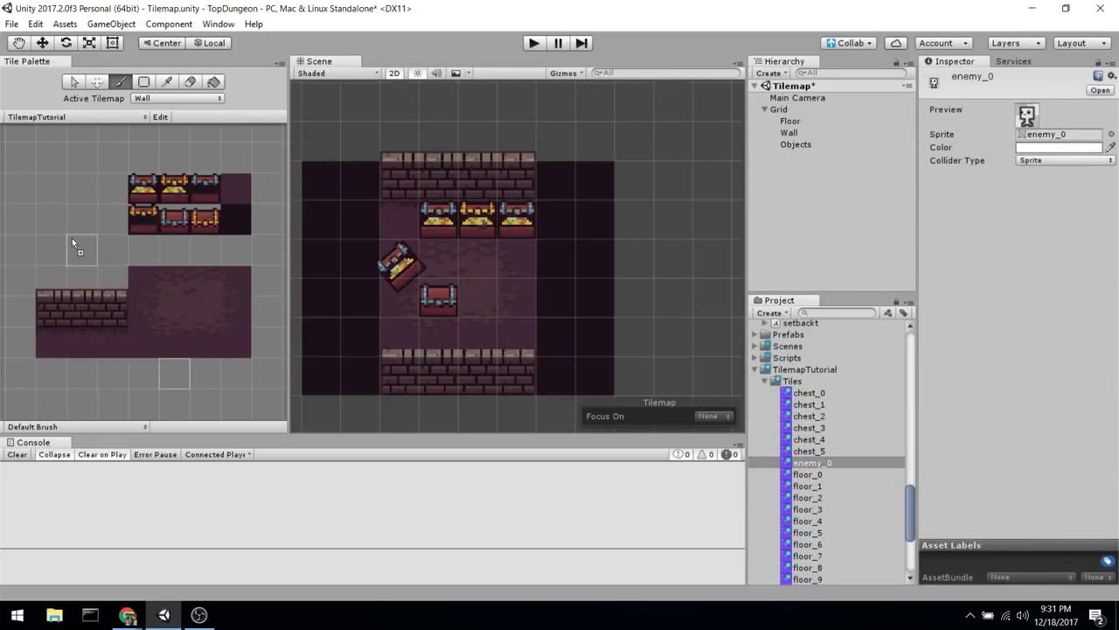
{"action": "left_click", "coordinate": [88, 251]}
Paint an enemy_0 tile on the Wall tilemap just right of the room
{"action": "scroll", "coordinate": [584, 207], "scroll_direction": "up", "scroll_amount": 1}
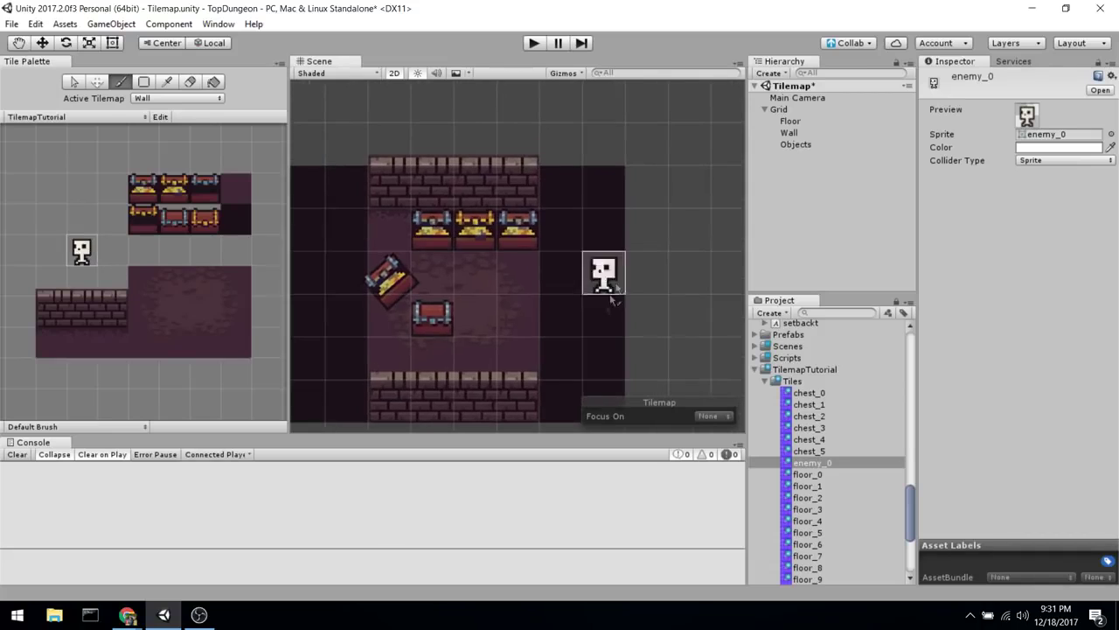
{"action": "middle_click_drag", "start_coordinate": [675, 294], "coordinate": [612, 262]}
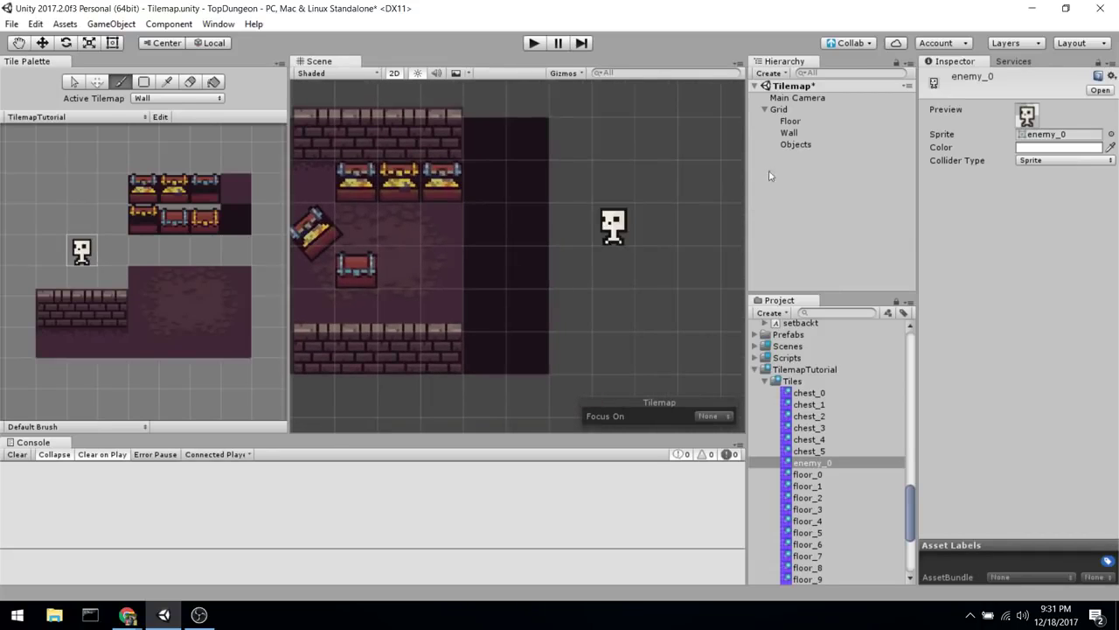
{"action": "double_click", "coordinate": [789, 132]}
{"action": "left_click", "coordinate": [643, 254]}
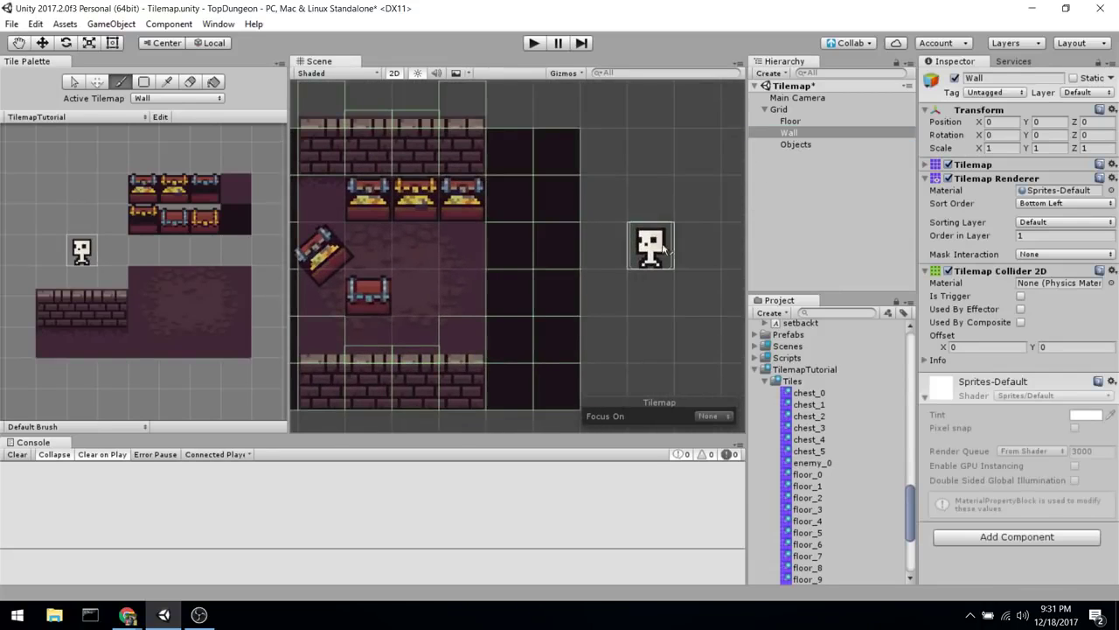
{"action": "scroll", "coordinate": [657, 298], "scroll_direction": "up", "scroll_amount": 2}
{"action": "scroll", "coordinate": [660, 302], "scroll_direction": "up", "scroll_amount": 1}
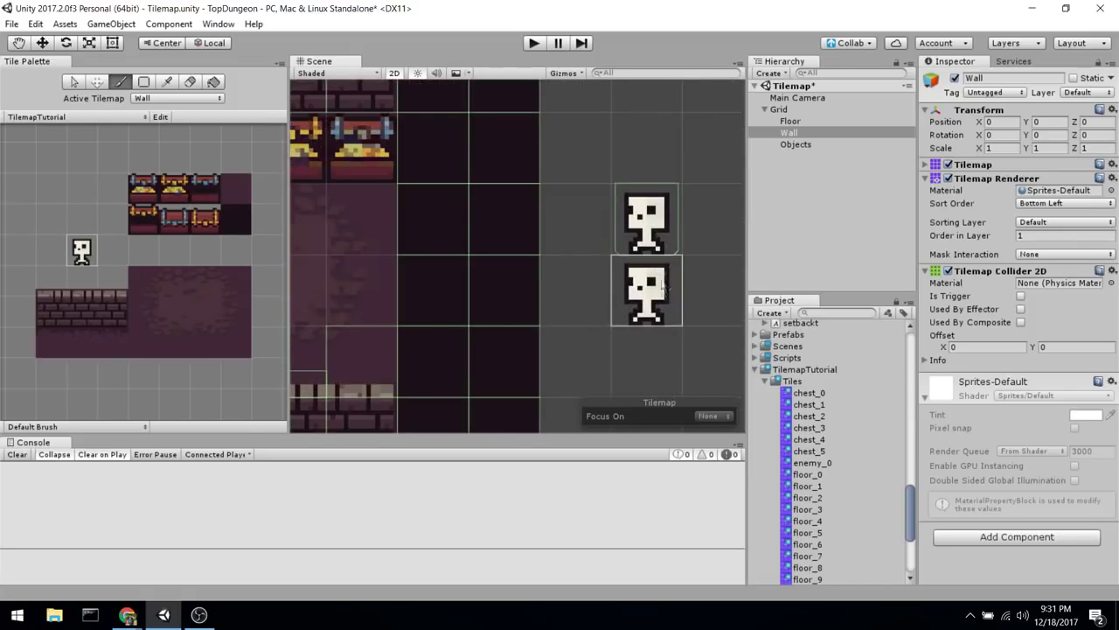
{"action": "middle_click_drag", "start_coordinate": [654, 236], "coordinate": [659, 256]}
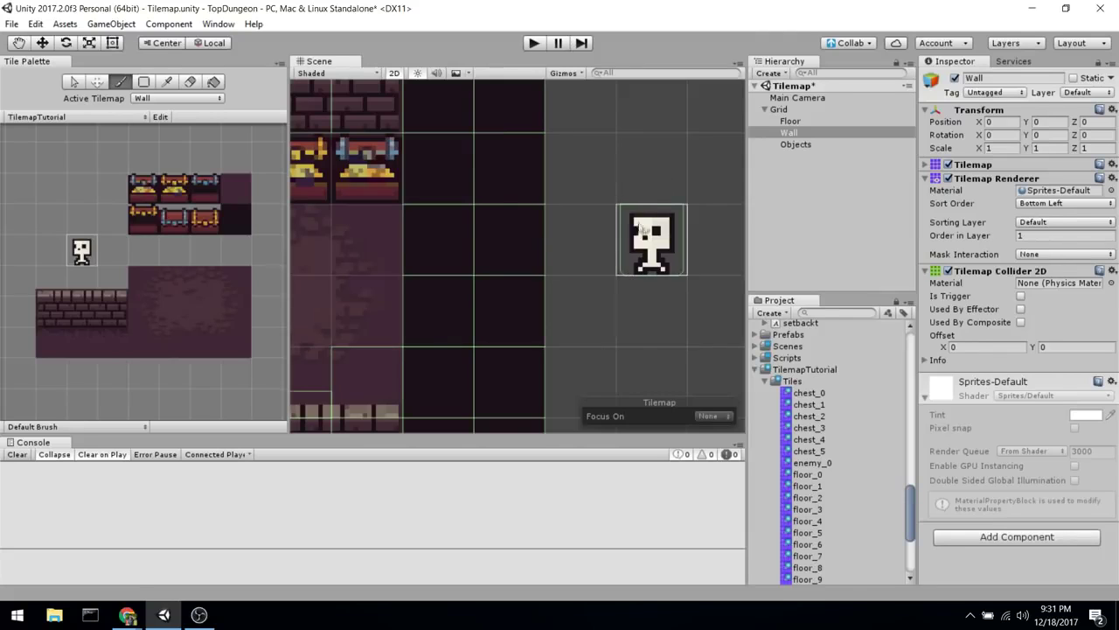
{"action": "scroll", "coordinate": [630, 153], "scroll_direction": "up", "scroll_amount": 1}
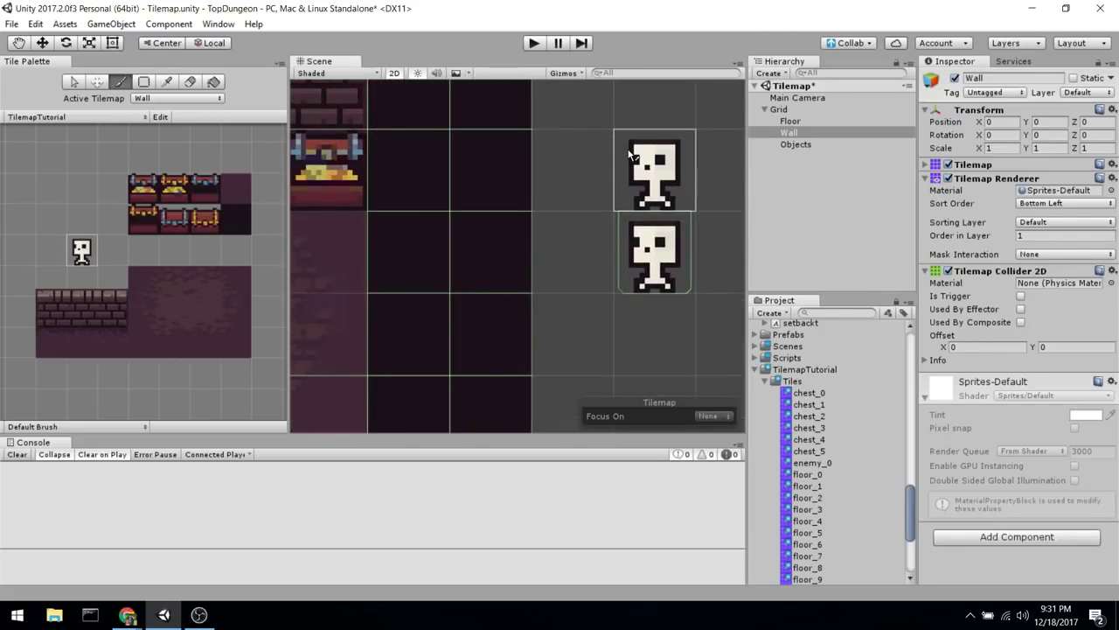
{"action": "scroll", "coordinate": [629, 162], "scroll_direction": "down", "scroll_amount": 2}
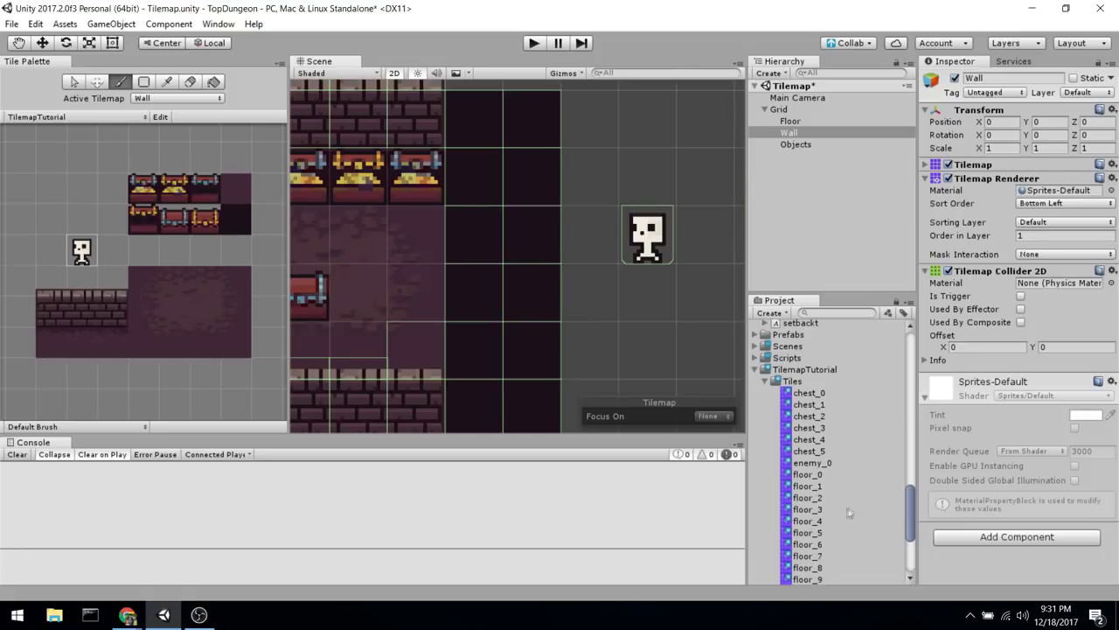
{"action": "scroll", "coordinate": [830, 490], "scroll_direction": "down", "scroll_amount": 5}
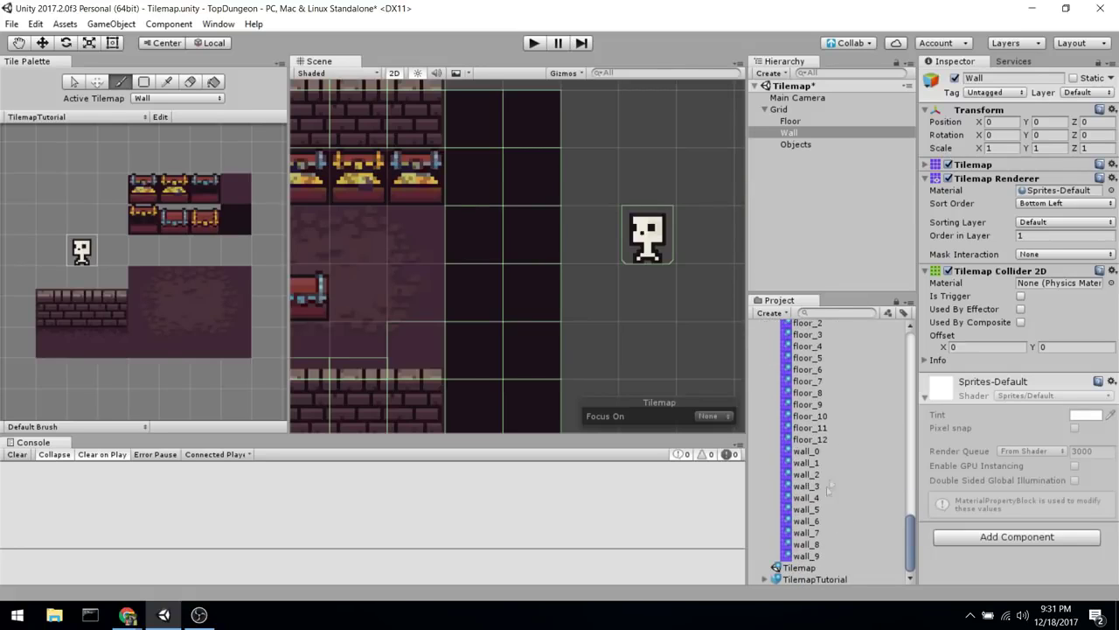
{"action": "scroll", "coordinate": [826, 449], "scroll_direction": "up", "scroll_amount": 5}
Set the enemy_0 tile's Collider Type to Grid and reselect the Wall tilemap
{"action": "left_click", "coordinate": [819, 464]}
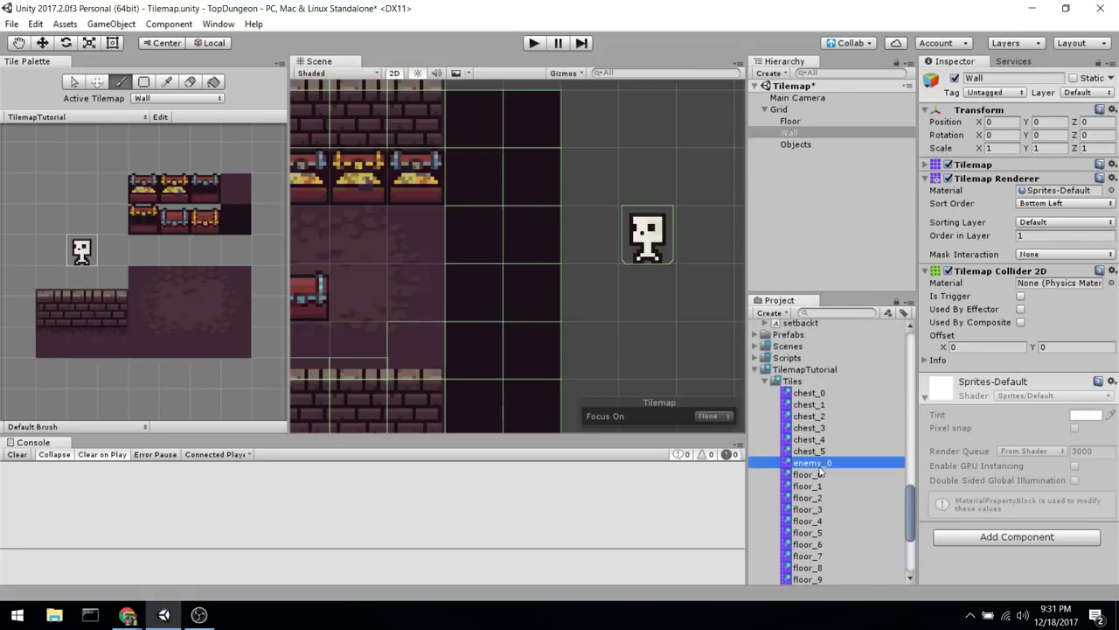
{"action": "left_click", "coordinate": [1053, 160]}
{"action": "left_click", "coordinate": [1049, 210]}
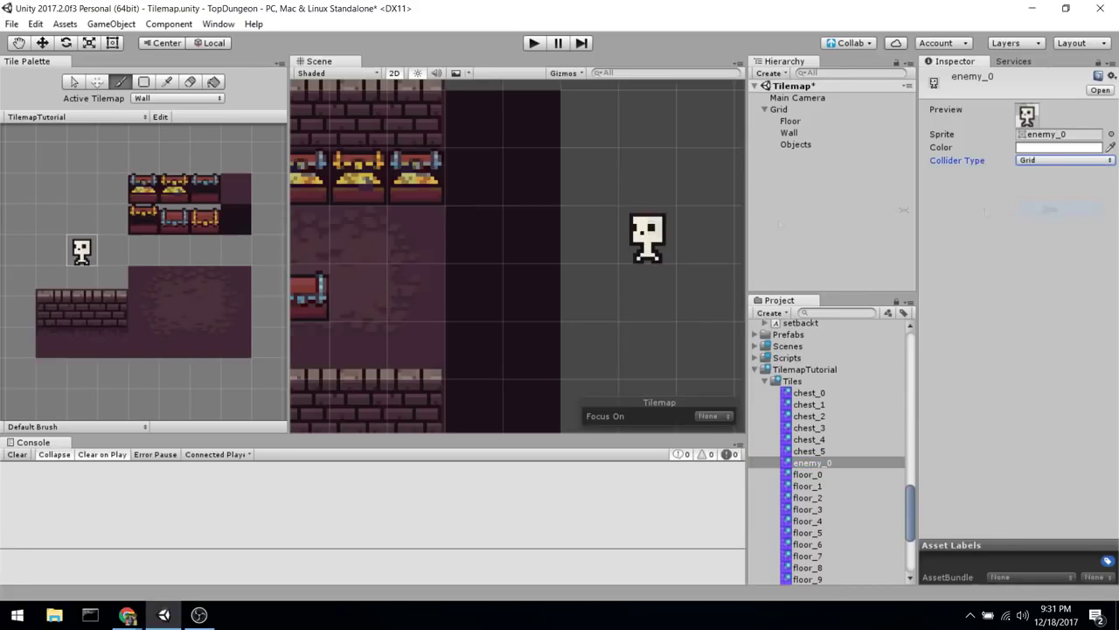
{"action": "left_click", "coordinate": [823, 144]}
{"action": "left_click", "coordinate": [801, 132]}
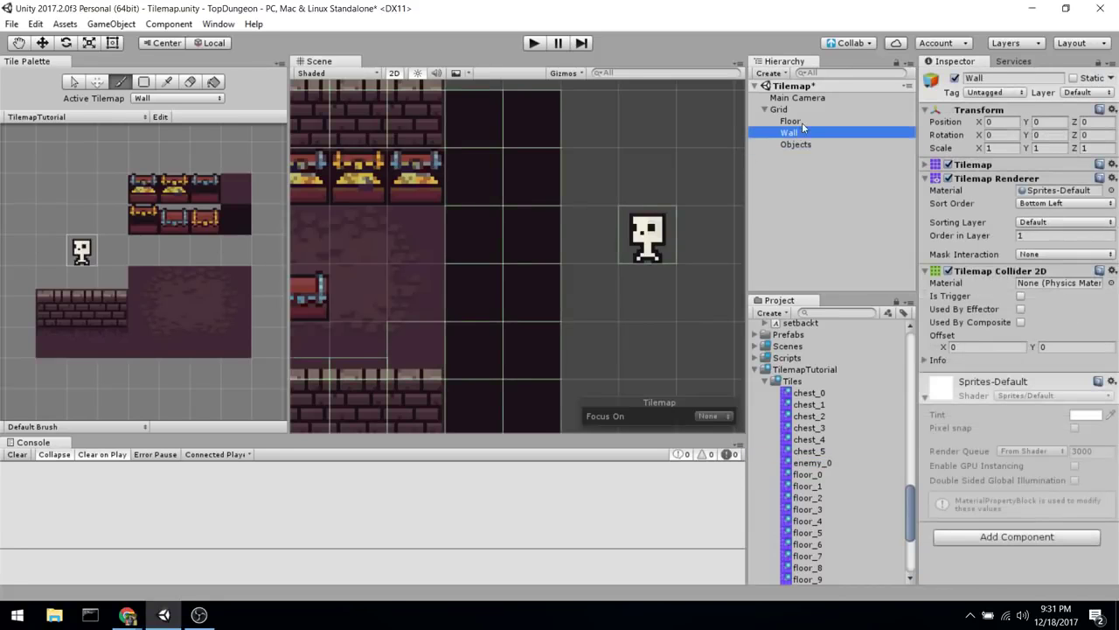
{"action": "middle_click_drag", "start_coordinate": [700, 218], "coordinate": [706, 249]}
{"action": "scroll", "coordinate": [706, 262], "scroll_direction": "down", "scroll_amount": 2}
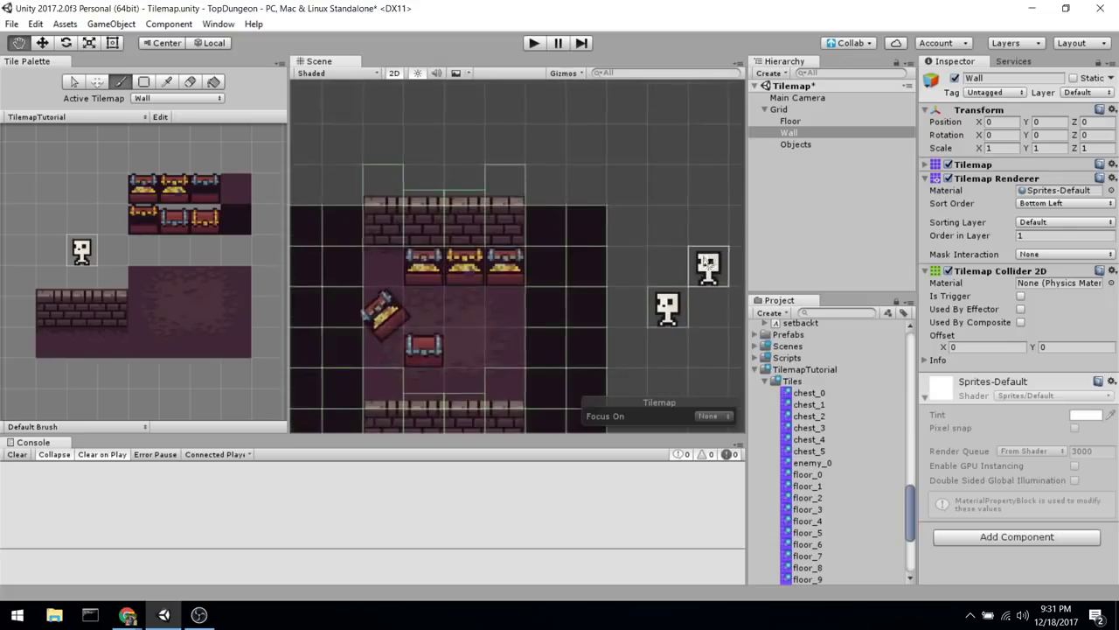
Save the Tilemap scene with Ctrl+S and inspect the finished room
{"action": "scroll", "coordinate": [708, 265], "scroll_direction": "down", "scroll_amount": 4}
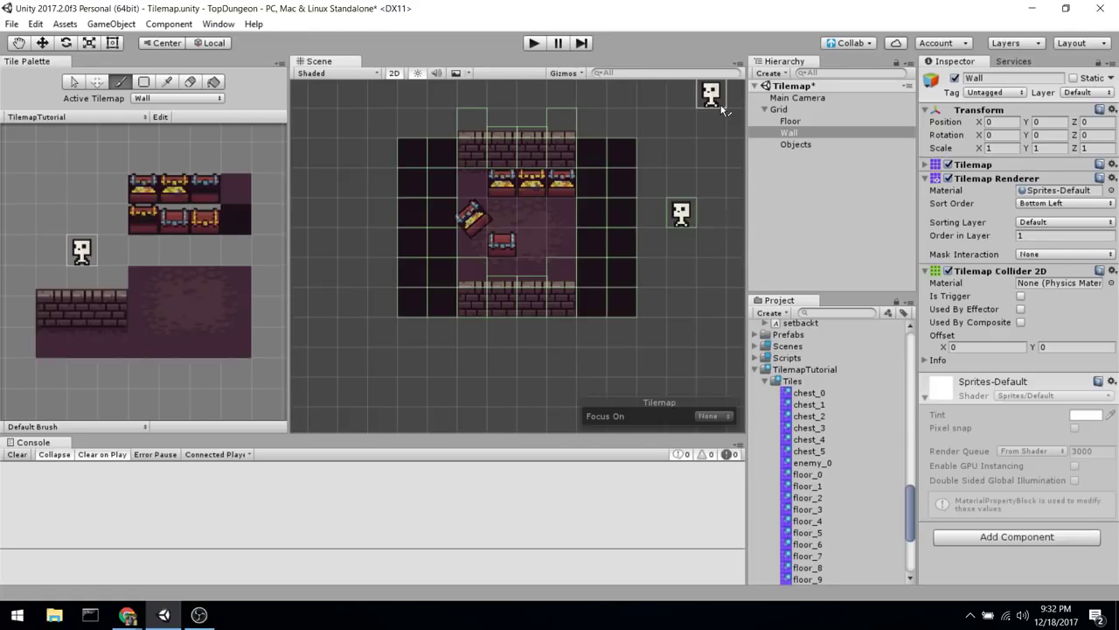
{"action": "key", "text": "ctrl+s"}
{"action": "scroll", "coordinate": [723, 109], "scroll_direction": "up", "scroll_amount": 2}
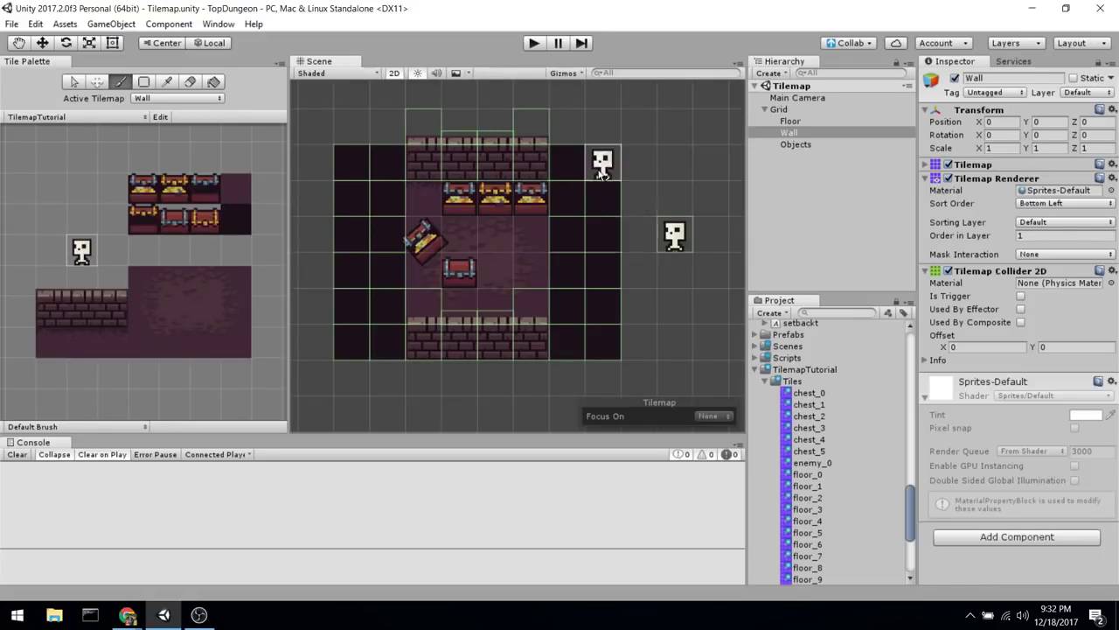
{"action": "middle_click_drag", "start_coordinate": [568, 198], "coordinate": [627, 216]}
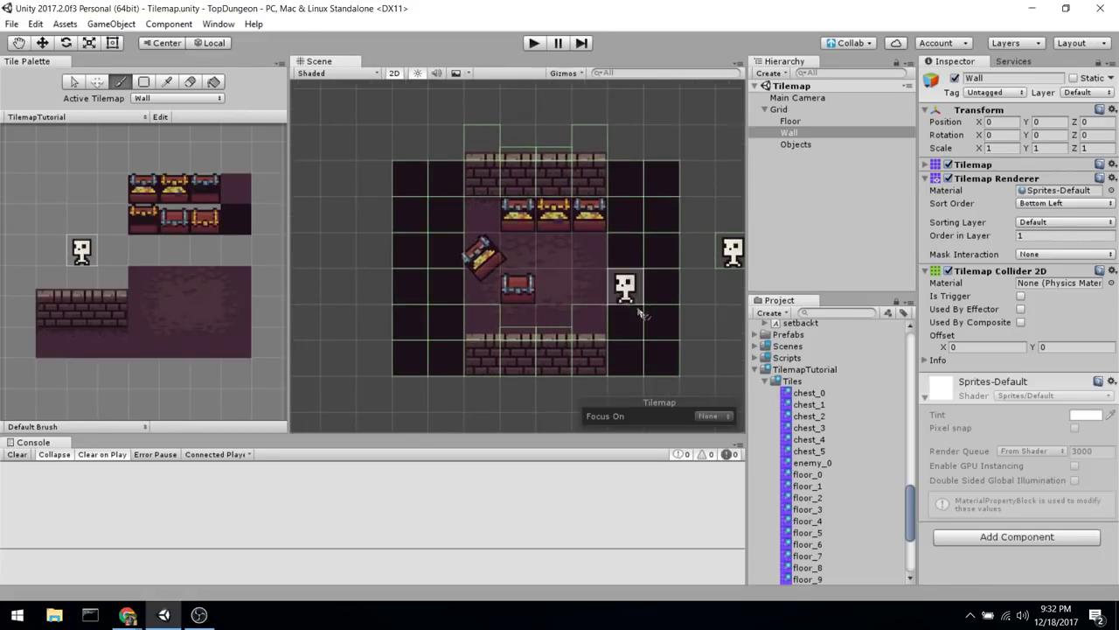